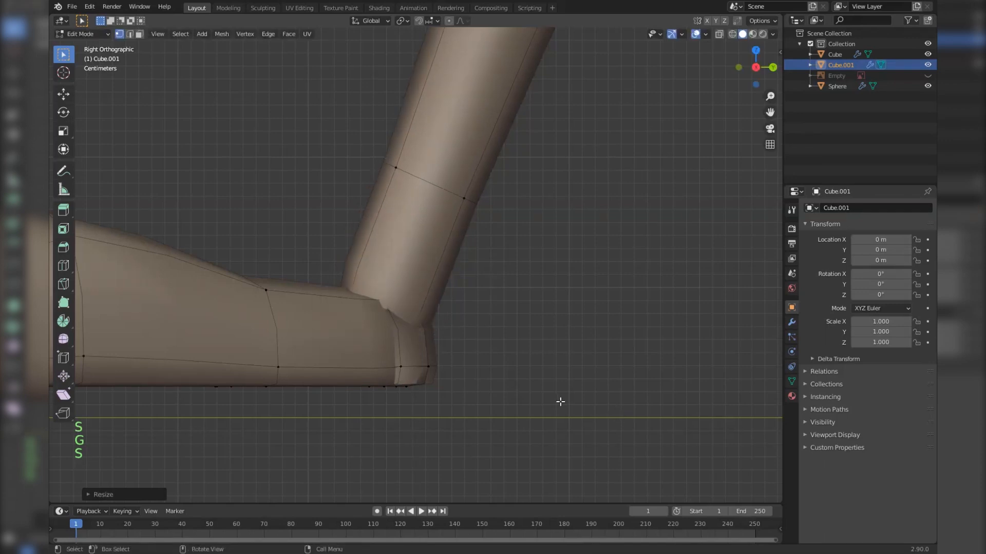
Reposition the vertices around the heel and lower leg, and return to Object Mode
{"action": "key", "text": "g"}
{"action": "key", "text": "Tab"}
{"action": "key", "text": "Tab"}
{"action": "double_click", "coordinate": [426, 220]}
{"action": "key", "text": "g"}
{"action": "key", "text": "Tab"}
{"action": "scroll", "coordinate": [422, 195], "scroll_direction": "down", "scroll_amount": 12}
{"action": "key", "text": "alt+a"}
{"action": "middle_click_drag", "start_coordinate": [422, 195], "coordinate": [493, 256]}
{"action": "scroll", "coordinate": [516, 227], "scroll_direction": "down", "scroll_amount": 1}
{"action": "middle_click_drag", "start_coordinate": [493, 257], "coordinate": [478, 302], "text": "shift"}
Raise the subdivision levels of the arms-and-legs mesh and apply its Subdivision and Mirror modifiers
{"action": "left_click", "coordinate": [449, 295]}
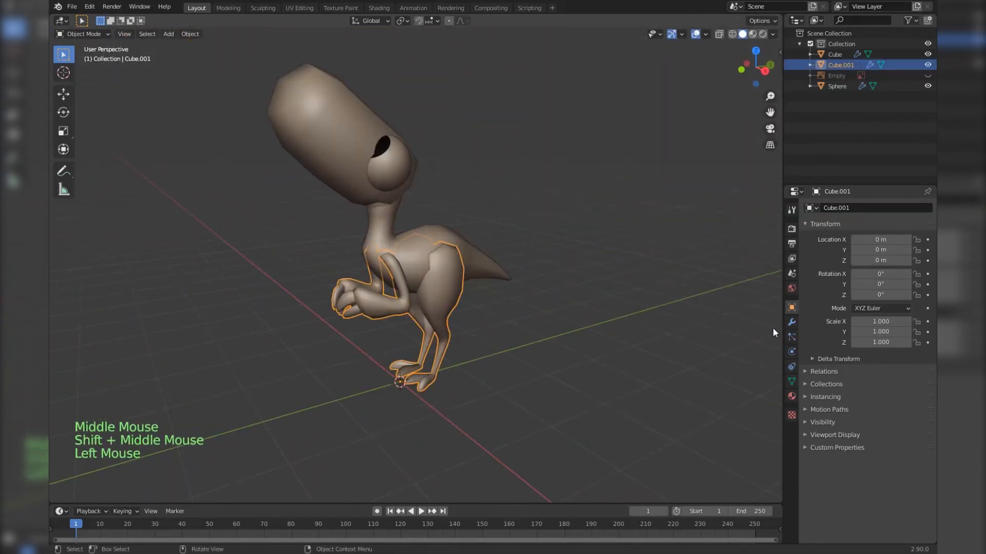
{"action": "left_click", "coordinate": [791, 321]}
{"action": "left_click", "coordinate": [917, 255]}
{"action": "left_click", "coordinate": [917, 255]}
{"action": "left_click", "coordinate": [916, 255]}
{"action": "left_click", "coordinate": [916, 265]}
{"action": "left_click", "coordinate": [902, 227]}
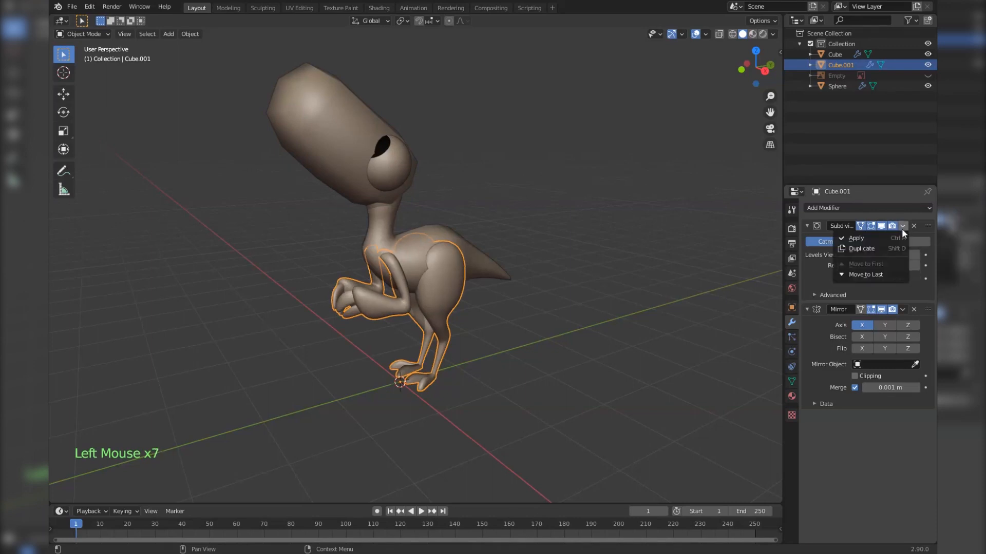
{"action": "left_click", "coordinate": [900, 237]}
{"action": "left_click", "coordinate": [902, 227]}
{"action": "left_click", "coordinate": [898, 238]}
Switch the arms-and-legs mesh to Sculpt Mode and voxel remesh it with a new voxel size
{"action": "middle_click_drag", "start_coordinate": [468, 322], "coordinate": [113, 66]}
{"action": "scroll", "coordinate": [514, 301], "scroll_direction": "up", "scroll_amount": 3}
{"action": "left_click", "coordinate": [86, 71]}
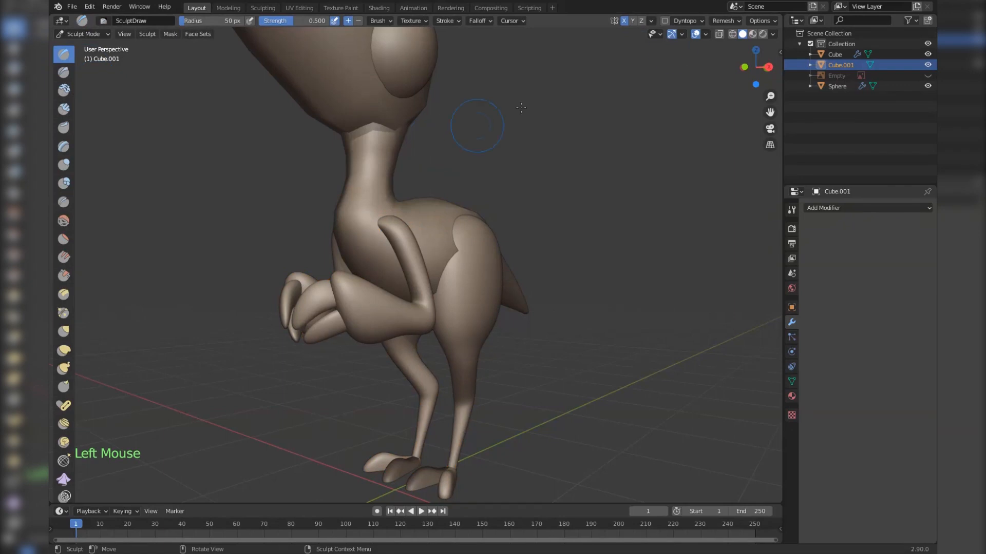
{"action": "left_click", "coordinate": [723, 20]}
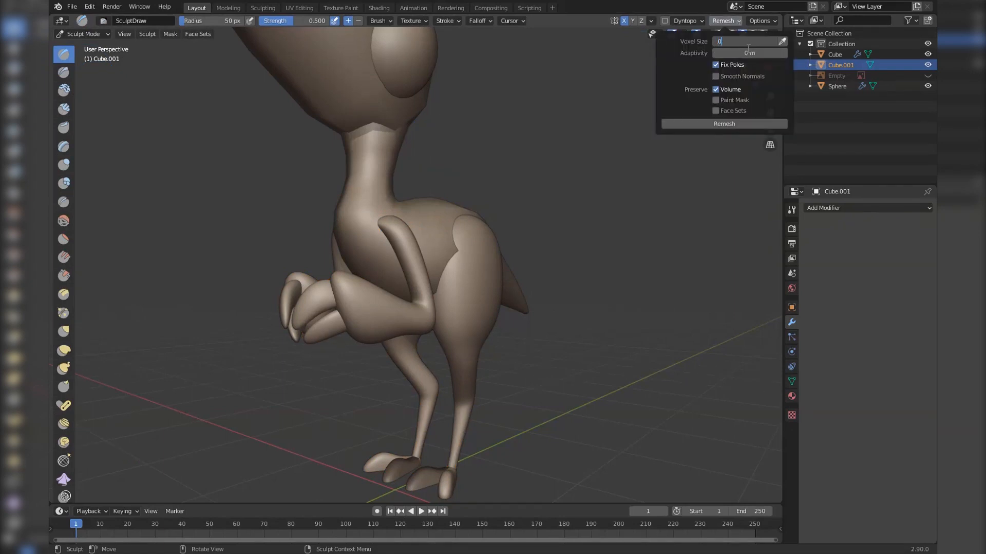
{"action": "left_click", "coordinate": [689, 124]}
{"action": "scroll", "coordinate": [472, 297], "scroll_direction": "down", "scroll_amount": 1}
{"action": "scroll", "coordinate": [472, 297], "scroll_direction": "up", "scroll_amount": 3}
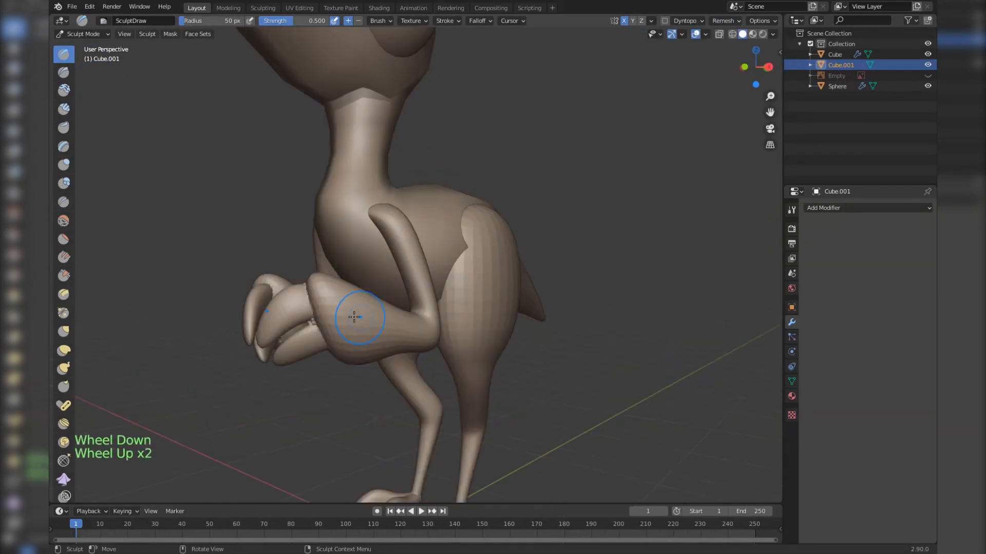
Set the brush radius to 155 px and smooth the remeshed surface of the thigh and arm
{"action": "middle_click_drag", "start_coordinate": [353, 315], "coordinate": [452, 265], "text": "shift"}
{"action": "scroll", "coordinate": [473, 261], "scroll_direction": "up", "scroll_amount": 2}
{"action": "key", "text": "f"}
{"action": "scroll", "coordinate": [567, 257], "scroll_direction": "down", "scroll_amount": 2}
{"action": "middle_click_drag", "start_coordinate": [595, 247], "coordinate": [506, 231]}
{"action": "scroll", "coordinate": [574, 216], "scroll_direction": "down", "scroll_amount": 1}
{"action": "scroll", "coordinate": [570, 219], "scroll_direction": "down", "scroll_amount": 3}
{"action": "scroll", "coordinate": [534, 221], "scroll_direction": "up", "scroll_amount": 1}
{"action": "middle_click_drag", "start_coordinate": [506, 231], "coordinate": [518, 231]}
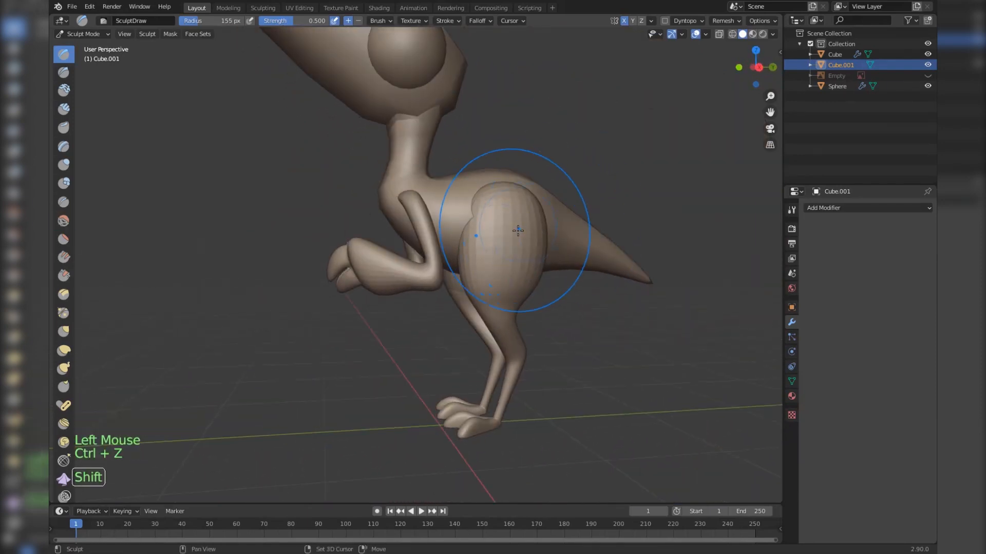
{"action": "left_click", "coordinate": [404, 267], "text": "shift"}
{"action": "scroll", "coordinate": [364, 287], "scroll_direction": "up", "scroll_amount": 2}
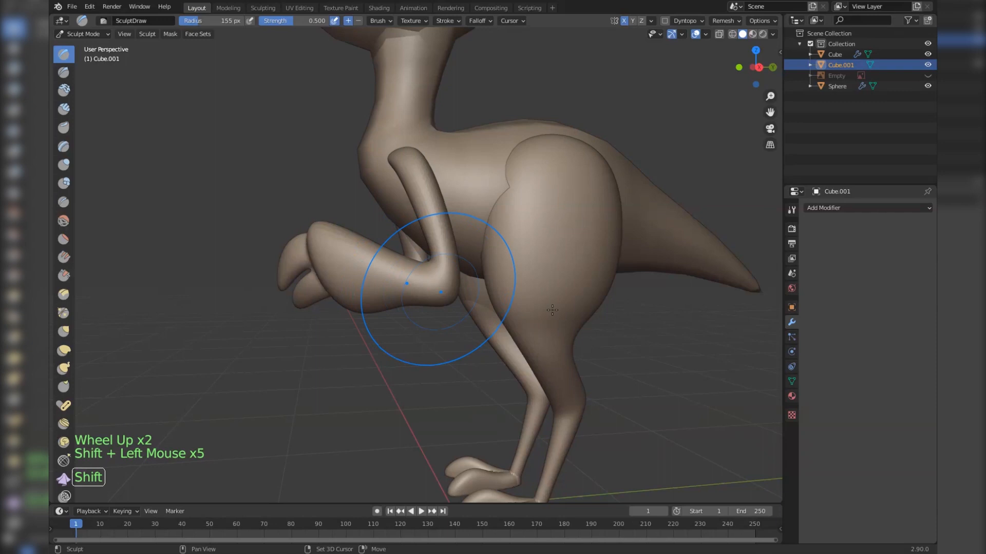
Smooth the lower legs and feet from several sides
{"action": "middle_click_drag", "start_coordinate": [552, 310], "coordinate": [475, 162], "text": "shift"}
{"action": "left_click_drag", "start_coordinate": [476, 303], "coordinate": [473, 319], "text": "shift"}
{"action": "middle_click_drag", "start_coordinate": [473, 319], "coordinate": [462, 287], "text": "shift"}
{"action": "scroll", "coordinate": [457, 309], "scroll_direction": "up", "scroll_amount": 4}
{"action": "mouse_move", "coordinate": [442, 328]}
{"action": "middle_mouse_down"}
{"action": "mouse_move", "coordinate": [425, 293]}
{"action": "mouse_move", "coordinate": [418, 354]}
{"action": "middle_mouse_up"}
{"action": "left_click_drag", "start_coordinate": [411, 367], "coordinate": [405, 380], "text": "shift"}
{"action": "middle_click_drag", "start_coordinate": [405, 380], "coordinate": [513, 365]}
{"action": "left_click", "coordinate": [451, 354], "text": "shift"}
{"action": "middle_click_drag", "start_coordinate": [451, 354], "coordinate": [599, 334]}
{"action": "left_click_drag", "start_coordinate": [517, 260], "coordinate": [522, 267], "text": "shift"}
Smooth the hand and forearm, and inspect the arms and elbows from behind
{"action": "scroll", "coordinate": [522, 267], "scroll_direction": "down", "scroll_amount": 4}
{"action": "middle_click_drag", "start_coordinate": [522, 267], "coordinate": [426, 262]}
{"action": "middle_click_drag", "start_coordinate": [427, 261], "coordinate": [431, 334], "text": "shift"}
{"action": "scroll", "coordinate": [431, 333], "scroll_direction": "down", "scroll_amount": 2}
{"action": "middle_click_drag", "start_coordinate": [431, 333], "coordinate": [520, 325]}
{"action": "scroll", "coordinate": [520, 325], "scroll_direction": "up", "scroll_amount": 3}
{"action": "left_click_drag", "start_coordinate": [511, 260], "coordinate": [529, 279], "text": "shift"}
{"action": "middle_click_drag", "start_coordinate": [529, 280], "coordinate": [533, 278]}
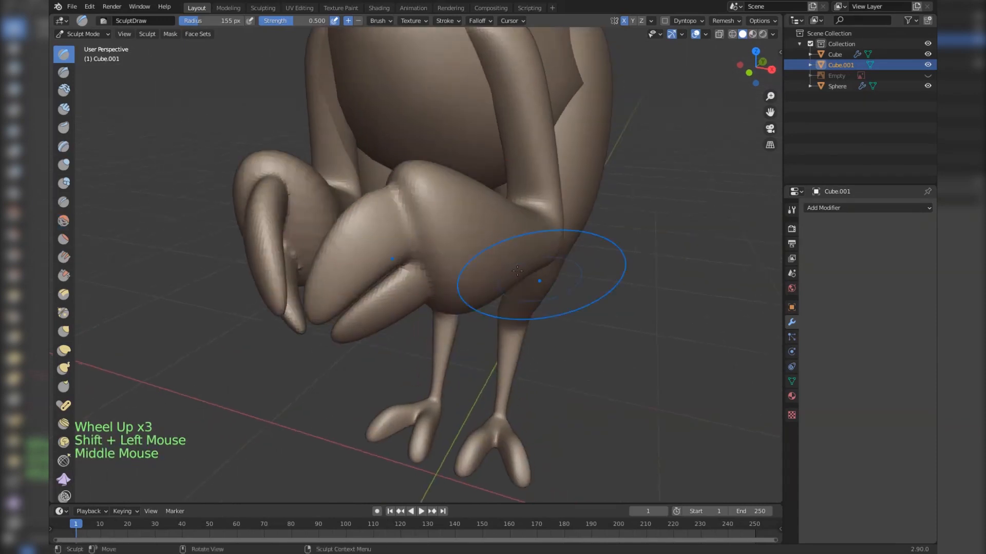
{"action": "middle_click_drag", "start_coordinate": [428, 186], "coordinate": [639, 257]}
{"action": "middle_click_drag", "start_coordinate": [639, 257], "coordinate": [639, 247]}
{"action": "scroll", "coordinate": [639, 244], "scroll_direction": "up", "scroll_amount": 3}
{"action": "scroll", "coordinate": [639, 245], "scroll_direction": "down", "scroll_amount": 1}
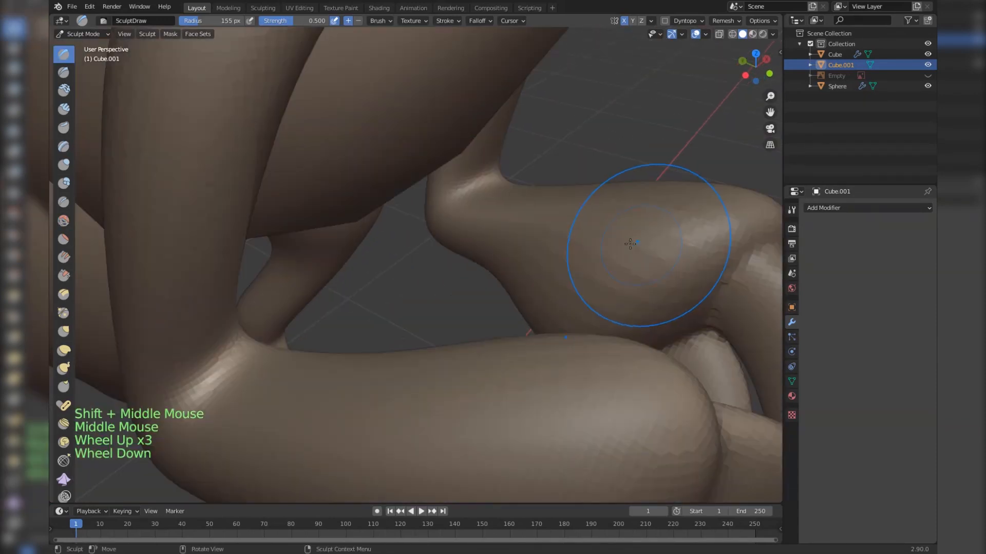
{"action": "scroll", "coordinate": [476, 215], "scroll_direction": "down", "scroll_amount": 2}
{"action": "middle_click_drag", "start_coordinate": [477, 214], "coordinate": [477, 262]}
In the right view, reshape the forearm's underside and the elbow using the Grab brush with an enlarged radius
{"action": "key", "text": "KP_3"}
{"action": "scroll", "coordinate": [477, 262], "scroll_direction": "up", "scroll_amount": 3}
{"action": "middle_click_drag", "start_coordinate": [467, 194], "coordinate": [433, 301], "text": "shift"}
{"action": "scroll", "coordinate": [433, 301], "scroll_direction": "up", "scroll_amount": 3}
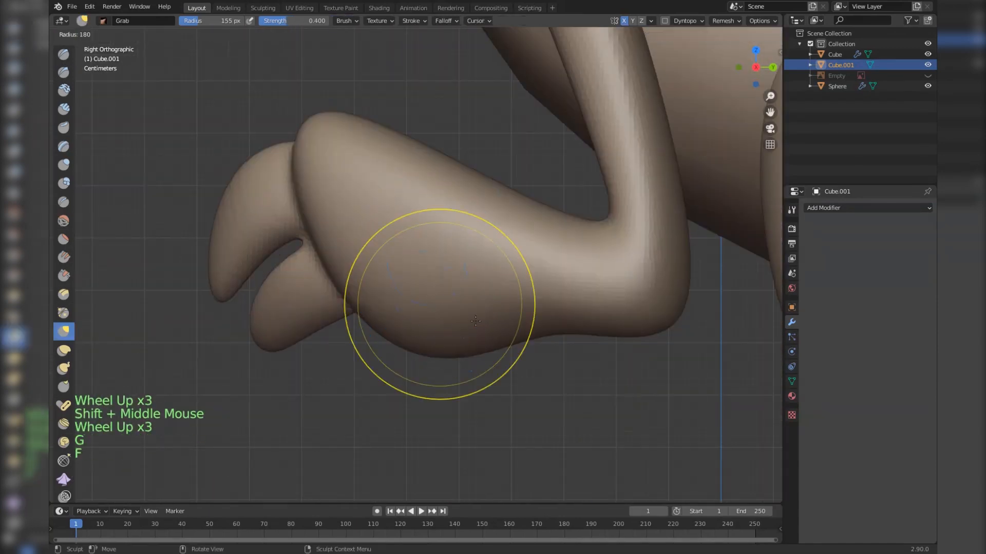
{"action": "key", "text": "g"}
{"action": "key", "text": "f"}
{"action": "scroll", "coordinate": [462, 356], "scroll_direction": "up", "scroll_amount": 1}
{"action": "triple_click", "coordinate": [467, 362]}
{"action": "key", "text": "f"}
{"action": "left_click", "coordinate": [475, 374]}
{"action": "left_click_drag", "start_coordinate": [473, 371], "coordinate": [468, 355]}
{"action": "left_click_drag", "start_coordinate": [569, 348], "coordinate": [655, 354]}
{"action": "left_click_drag", "start_coordinate": [715, 331], "coordinate": [713, 324]}
{"action": "left_click_drag", "start_coordinate": [714, 328], "coordinate": [712, 318]}
Smooth the shoulder end and upper part of the arm from the side and another angle
{"action": "scroll", "coordinate": [688, 293], "scroll_direction": "down", "scroll_amount": 5}
{"action": "middle_click_drag", "start_coordinate": [557, 167], "coordinate": [554, 284], "text": "shift"}
{"action": "scroll", "coordinate": [551, 277], "scroll_direction": "down", "scroll_amount": 1}
{"action": "scroll", "coordinate": [519, 231], "scroll_direction": "up", "scroll_amount": 4}
{"action": "left_click_drag", "start_coordinate": [509, 177], "coordinate": [549, 267], "text": "shift"}
{"action": "left_click_drag", "start_coordinate": [547, 247], "coordinate": [550, 272], "text": "shift"}
{"action": "scroll", "coordinate": [550, 273], "scroll_direction": "down", "scroll_amount": 5}
{"action": "mouse_move", "coordinate": [549, 272]}
{"action": "middle_mouse_down"}
{"action": "mouse_move", "coordinate": [440, 350]}
{"action": "mouse_move", "coordinate": [271, 248]}
{"action": "middle_mouse_up"}
{"action": "scroll", "coordinate": [452, 334], "scroll_direction": "up", "scroll_amount": 5}
{"action": "scroll", "coordinate": [440, 349], "scroll_direction": "up", "scroll_amount": 4}
{"action": "left_click", "coordinate": [271, 249], "text": "shift"}
Refine the side contours of the limb mesh with short Grab strokes in the right view
{"action": "scroll", "coordinate": [539, 400], "scroll_direction": "down", "scroll_amount": 7}
{"action": "middle_click_drag", "start_coordinate": [539, 401], "coordinate": [529, 308]}
{"action": "scroll", "coordinate": [529, 308], "scroll_direction": "down", "scroll_amount": 5}
{"action": "mouse_move", "coordinate": [529, 308]}
{"action": "middle_mouse_down"}
{"action": "mouse_move", "coordinate": [522, 251]}
{"action": "mouse_move", "coordinate": [447, 257]}
{"action": "middle_mouse_up"}
{"action": "key", "text": "KP_3"}
{"action": "scroll", "coordinate": [522, 252], "scroll_direction": "up", "scroll_amount": 4}
{"action": "scroll", "coordinate": [446, 257], "scroll_direction": "up", "scroll_amount": 4}
{"action": "left_click_drag", "start_coordinate": [437, 208], "coordinate": [436, 205]}
{"action": "scroll", "coordinate": [598, 264], "scroll_direction": "down", "scroll_amount": 7}
{"action": "scroll", "coordinate": [426, 288], "scroll_direction": "down", "scroll_amount": 1}
{"action": "scroll", "coordinate": [396, 303], "scroll_direction": "up", "scroll_amount": 9}
{"action": "middle_click_drag", "start_coordinate": [426, 288], "coordinate": [525, 336], "text": "shift"}
{"action": "left_click_drag", "start_coordinate": [247, 321], "coordinate": [308, 340]}
{"action": "left_click_drag", "start_coordinate": [436, 345], "coordinate": [423, 350]}
{"action": "left_click_drag", "start_coordinate": [321, 344], "coordinate": [319, 347]}
Return to Object Mode, then raise the body mesh's subdivision levels and apply its Subdivision modifier
{"action": "middle_click_drag", "start_coordinate": [309, 338], "coordinate": [400, 308]}
{"action": "scroll", "coordinate": [359, 308], "scroll_direction": "down", "scroll_amount": 7}
{"action": "scroll", "coordinate": [423, 275], "scroll_direction": "down", "scroll_amount": 5}
{"action": "middle_click_drag", "start_coordinate": [400, 308], "coordinate": [373, 364], "text": "shift"}
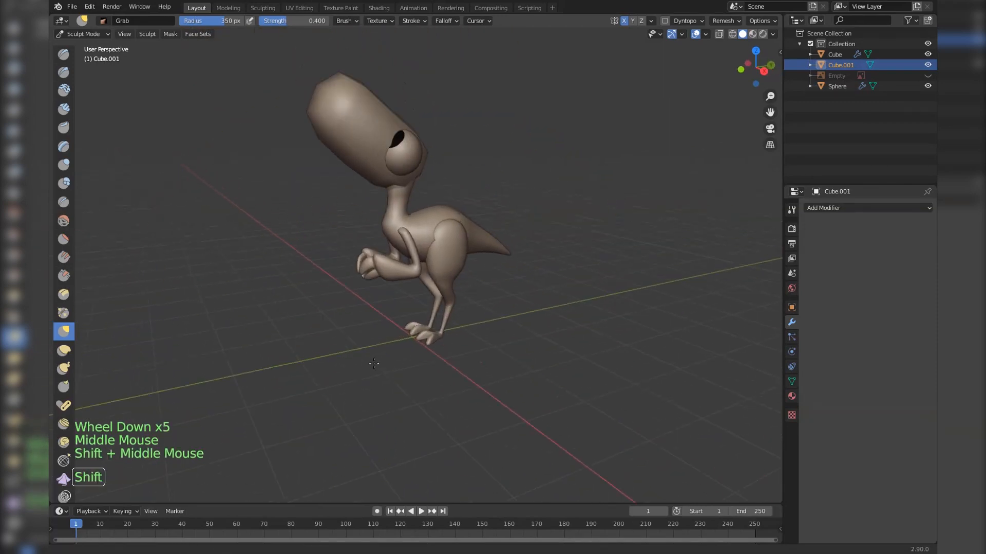
{"action": "left_click", "coordinate": [88, 33]}
{"action": "left_click", "coordinate": [82, 42]}
{"action": "middle_click_drag", "start_coordinate": [453, 276], "coordinate": [431, 259]}
{"action": "left_click", "coordinate": [430, 257]}
{"action": "left_click", "coordinate": [916, 255]}
{"action": "left_click", "coordinate": [916, 255]}
{"action": "left_click", "coordinate": [916, 264]}
{"action": "left_click", "coordinate": [902, 226]}
{"action": "left_click", "coordinate": [901, 237]}
Switch the body mesh to Sculpt Mode and voxel remesh it with a new voxel size
{"action": "middle_click_drag", "start_coordinate": [492, 249], "coordinate": [432, 238]}
{"action": "scroll", "coordinate": [432, 239], "scroll_direction": "up", "scroll_amount": 1}
{"action": "left_click", "coordinate": [84, 34]}
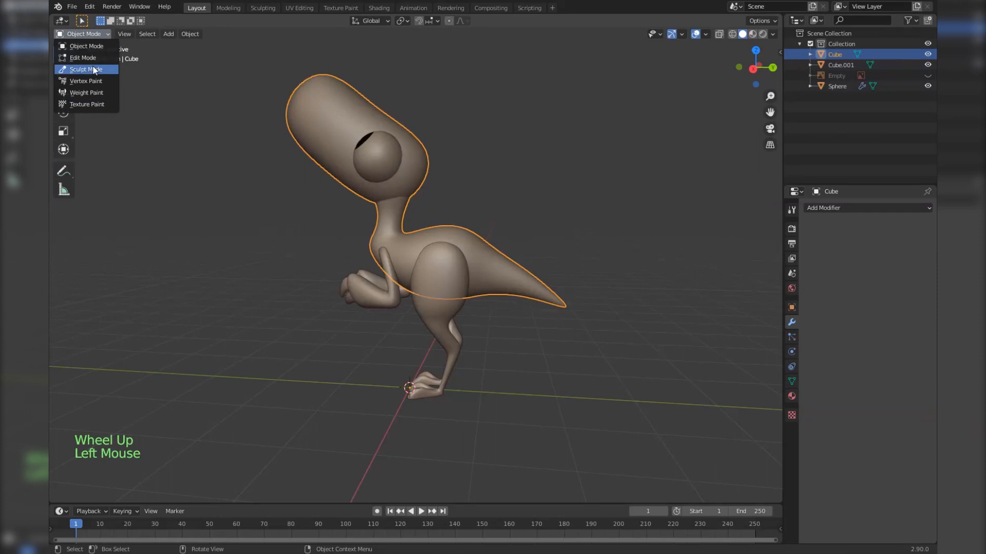
{"action": "left_click", "coordinate": [94, 70]}
{"action": "left_click", "coordinate": [722, 20]}
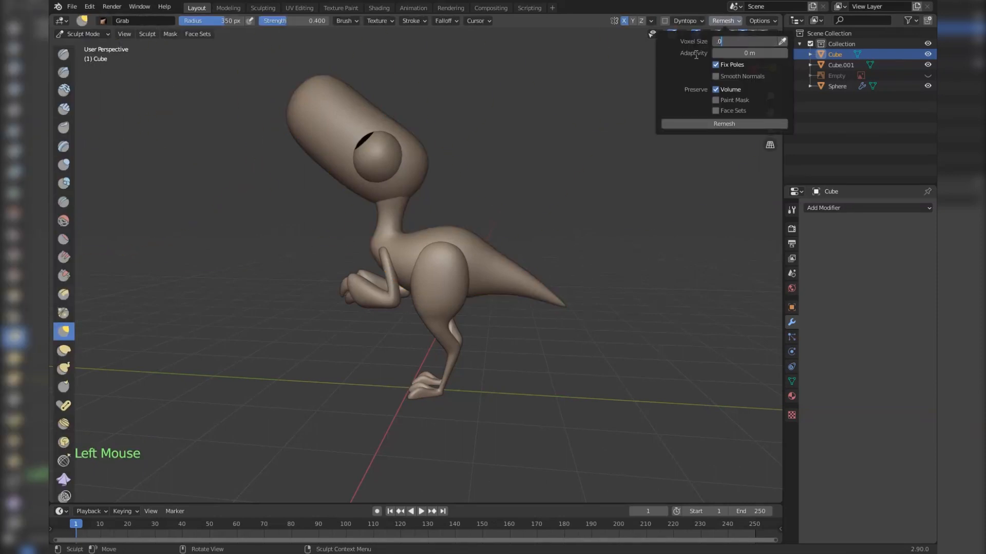
Smooth the remeshed surface of the dinosaur's head
{"action": "middle_click_drag", "start_coordinate": [425, 186], "coordinate": [402, 185]}
{"action": "middle_click_drag", "start_coordinate": [403, 185], "coordinate": [431, 219], "text": "shift"}
{"action": "scroll", "coordinate": [482, 218], "scroll_direction": "up", "scroll_amount": 5}
{"action": "mouse_move", "coordinate": [432, 219]}
{"action": "middle_mouse_down"}
{"action": "mouse_move", "coordinate": [482, 217]}
{"action": "mouse_move", "coordinate": [434, 218]}
{"action": "mouse_move", "coordinate": [448, 260]}
{"action": "middle_mouse_up"}
{"action": "scroll", "coordinate": [437, 204], "scroll_direction": "down", "scroll_amount": 3}
{"action": "left_click_drag", "start_coordinate": [333, 130], "coordinate": [350, 150], "text": "shift"}
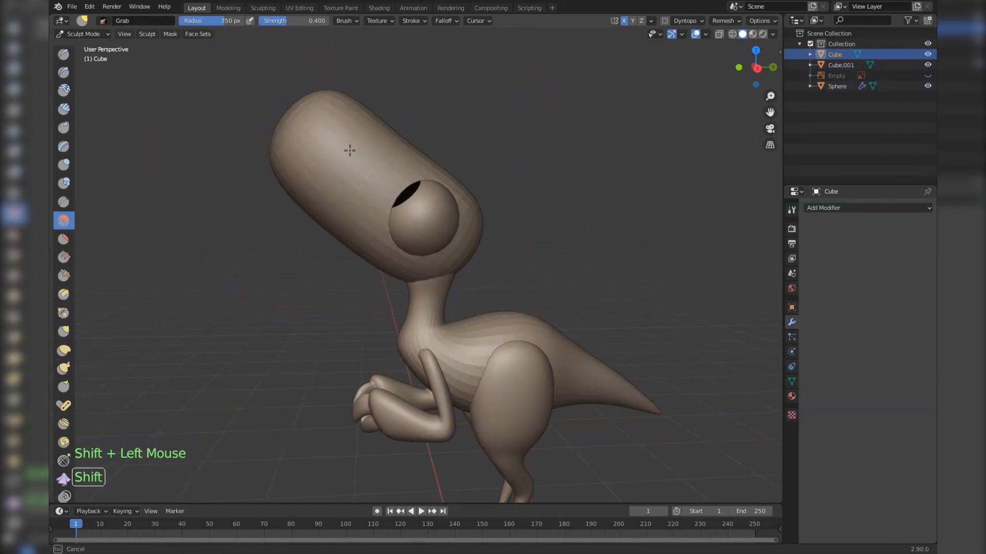
Smooth the side of the torso and the tail
{"action": "middle_click_drag", "start_coordinate": [337, 137], "coordinate": [249, 20], "text": "shift"}
{"action": "scroll", "coordinate": [399, 241], "scroll_direction": "up", "scroll_amount": 2}
{"action": "left_click", "coordinate": [399, 241], "text": "shift"}
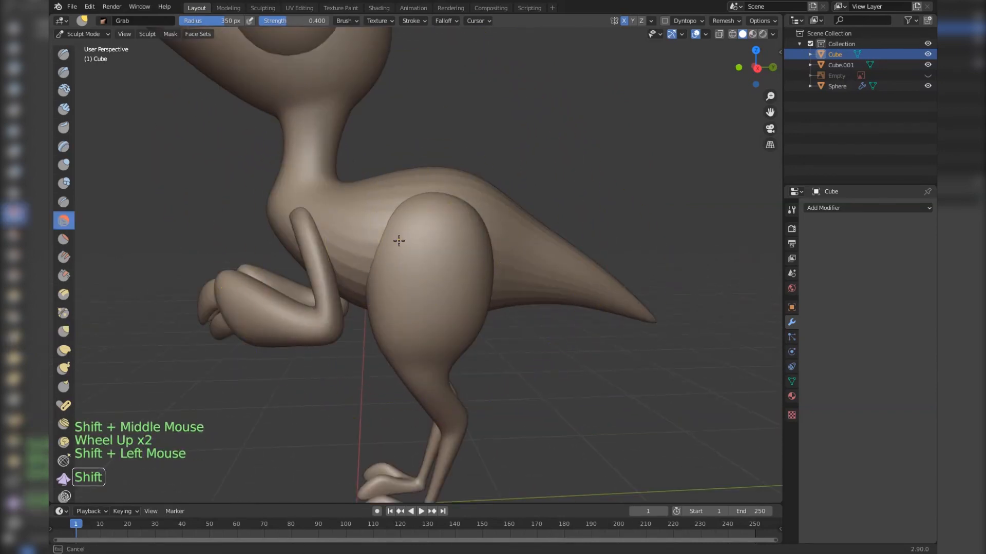
{"action": "left_click_drag", "start_coordinate": [563, 292], "coordinate": [652, 317], "text": "shift"}
{"action": "middle_click_drag", "start_coordinate": [657, 318], "coordinate": [457, 308]}
{"action": "mouse_move", "coordinate": [462, 297]}
{"action": "middle_mouse_down"}
{"action": "mouse_move", "coordinate": [401, 319]}
{"action": "mouse_move", "coordinate": [421, 303]}
{"action": "middle_mouse_up"}
Smooth the remaining facets on the torso from several other angles
{"action": "left_click_drag", "start_coordinate": [377, 287], "coordinate": [396, 253], "text": "shift"}
{"action": "middle_click_drag", "start_coordinate": [396, 253], "coordinate": [536, 172]}
{"action": "middle_click_drag", "start_coordinate": [446, 221], "coordinate": [532, 193]}
{"action": "left_click_drag", "start_coordinate": [437, 185], "coordinate": [429, 216], "text": "shift"}
{"action": "middle_click_drag", "start_coordinate": [429, 216], "coordinate": [436, 278]}
{"action": "mouse_move", "coordinate": [431, 206]}
{"action": "left_mouse_down", "text": "shift"}
{"action": "mouse_move", "coordinate": [431, 176]}
{"action": "mouse_move", "coordinate": [437, 200]}
{"action": "left_mouse_up", "text": "shift"}
{"action": "middle_click_drag", "start_coordinate": [455, 253], "coordinate": [445, 226]}
{"action": "scroll", "coordinate": [446, 226], "scroll_direction": "up", "scroll_amount": 2}
{"action": "left_click_drag", "start_coordinate": [446, 226], "coordinate": [432, 183], "text": "shift"}
{"action": "left_click_drag", "start_coordinate": [431, 183], "coordinate": [436, 206], "text": "shift"}
Switch from sculpting the body to sculpting the arms-and-legs mesh, with the thigh framed in the right view
{"action": "scroll", "coordinate": [539, 216], "scroll_direction": "down", "scroll_amount": 5}
{"action": "mouse_move", "coordinate": [642, 238]}
{"action": "middle_mouse_down"}
{"action": "mouse_move", "coordinate": [506, 248]}
{"action": "mouse_move", "coordinate": [523, 263]}
{"action": "middle_mouse_up"}
{"action": "key", "text": "KP_3"}
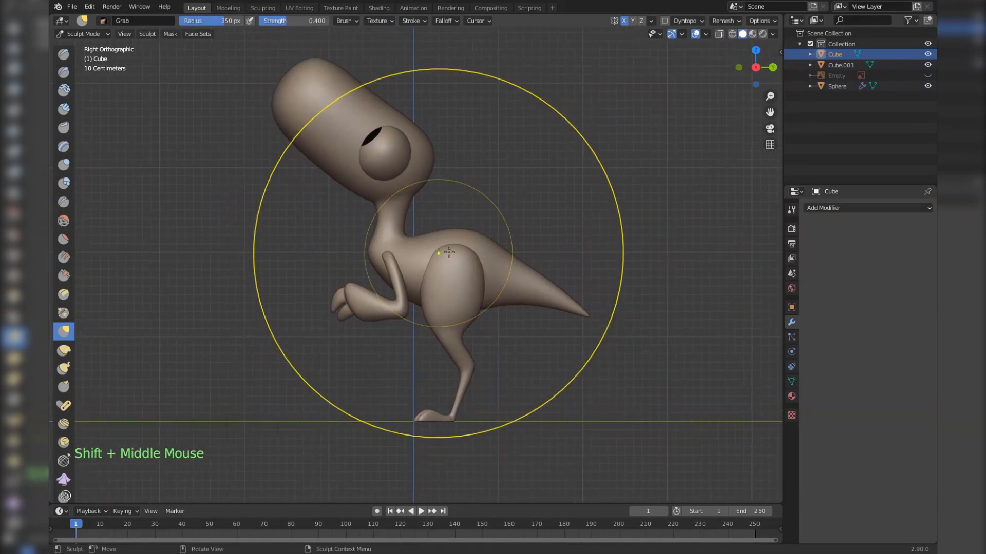
{"action": "scroll", "coordinate": [523, 262], "scroll_direction": "up", "scroll_amount": 4}
{"action": "left_click", "coordinate": [85, 34]}
{"action": "left_click", "coordinate": [86, 46]}
{"action": "left_click", "coordinate": [510, 285]}
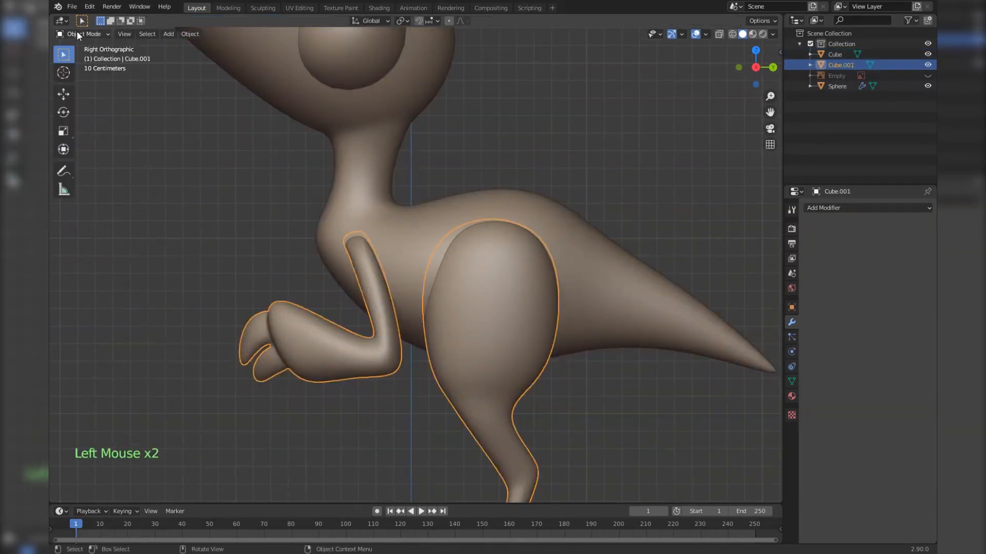
{"action": "left_click_drag", "start_coordinate": [75, 32], "coordinate": [85, 69]}
{"action": "middle_click_drag", "start_coordinate": [513, 273], "coordinate": [385, 225], "text": "shift"}
{"action": "scroll", "coordinate": [386, 225], "scroll_direction": "up", "scroll_amount": 3}
{"action": "scroll", "coordinate": [552, 248], "scroll_direction": "up", "scroll_amount": 2}
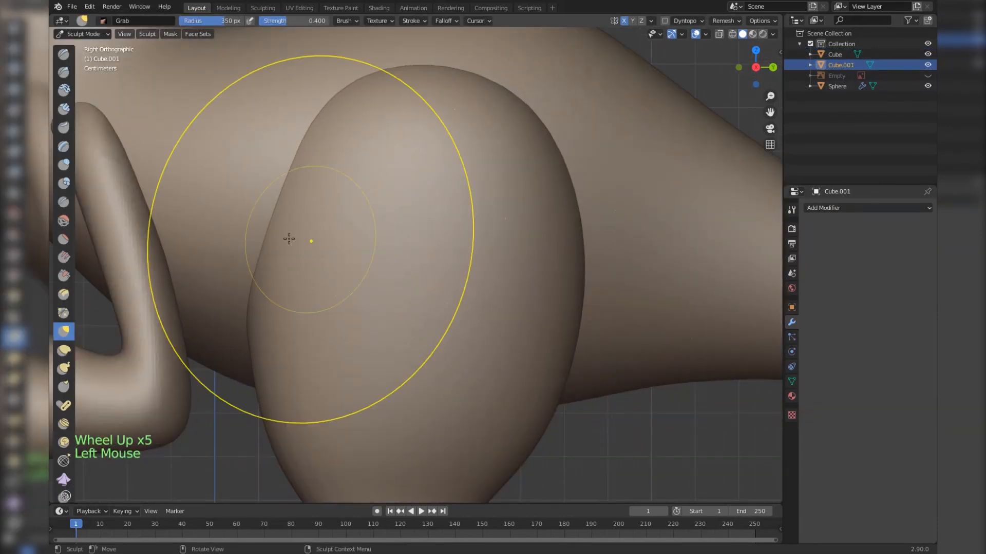
Pull the thigh's front edge outward with the Grab brush and smooth the adjoining surface
{"action": "left_click_drag", "start_coordinate": [286, 234], "coordinate": [283, 232]}
{"action": "left_click_drag", "start_coordinate": [304, 204], "coordinate": [295, 199]}
{"action": "left_click_drag", "start_coordinate": [314, 174], "coordinate": [304, 168]}
{"action": "scroll", "coordinate": [472, 169], "scroll_direction": "down", "scroll_amount": 6}
{"action": "middle_click_drag", "start_coordinate": [364, 213], "coordinate": [465, 223], "text": "shift"}
{"action": "scroll", "coordinate": [406, 177], "scroll_direction": "up", "scroll_amount": 7}
{"action": "left_click_drag", "start_coordinate": [363, 125], "coordinate": [367, 127]}
{"action": "left_click_drag", "start_coordinate": [374, 134], "coordinate": [386, 154], "text": "shift"}
{"action": "left_click_drag", "start_coordinate": [390, 157], "coordinate": [405, 185], "text": "shift"}
Reshape the heel and ankle with the Grab brush, setting its radius to 185 px
{"action": "scroll", "coordinate": [517, 228], "scroll_direction": "down", "scroll_amount": 10}
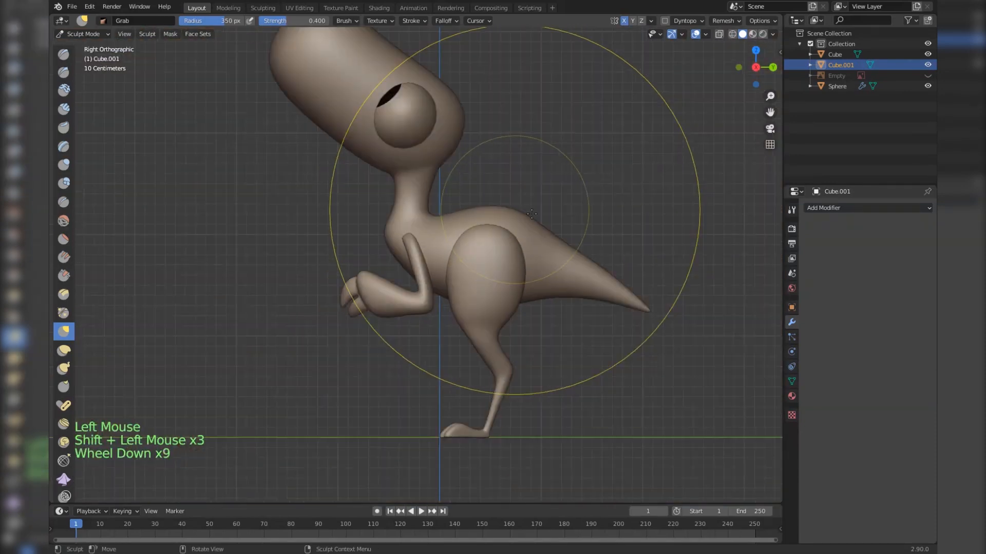
{"action": "middle_click_drag", "start_coordinate": [517, 236], "coordinate": [436, 288], "text": "shift"}
{"action": "scroll", "coordinate": [422, 299], "scroll_direction": "up", "scroll_amount": 10}
{"action": "middle_click_drag", "start_coordinate": [276, 354], "coordinate": [360, 337], "text": "shift"}
{"action": "scroll", "coordinate": [363, 354], "scroll_direction": "up", "scroll_amount": 4}
{"action": "left_click_drag", "start_coordinate": [358, 434], "coordinate": [381, 445]}
{"action": "key", "text": "f"}
{"action": "left_click_drag", "start_coordinate": [370, 425], "coordinate": [382, 386]}
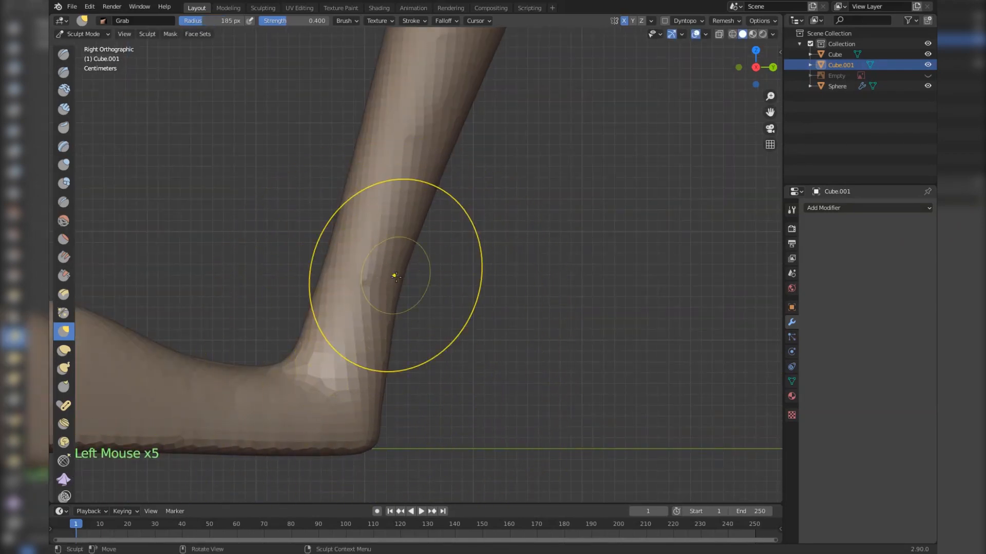
{"action": "left_click", "coordinate": [394, 276]}
Thicken the thin lower leg above the heel with the Inflate/Deflate brush
{"action": "scroll", "coordinate": [469, 318], "scroll_direction": "down", "scroll_amount": 18}
{"action": "mouse_move", "coordinate": [473, 315]}
{"action": "middle_mouse_down"}
{"action": "mouse_move", "coordinate": [464, 338]}
{"action": "mouse_move", "coordinate": [418, 277]}
{"action": "mouse_move", "coordinate": [277, 170]}
{"action": "mouse_move", "coordinate": [181, 124]}
{"action": "middle_mouse_up"}
{"action": "scroll", "coordinate": [462, 329], "scroll_direction": "up", "scroll_amount": 4}
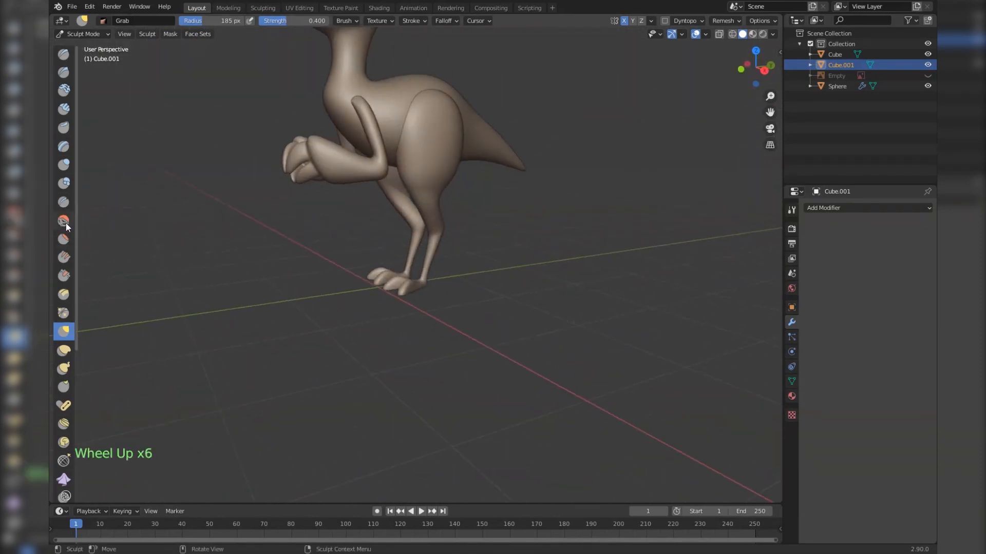
{"action": "scroll", "coordinate": [478, 295], "scroll_direction": "up", "scroll_amount": 10}
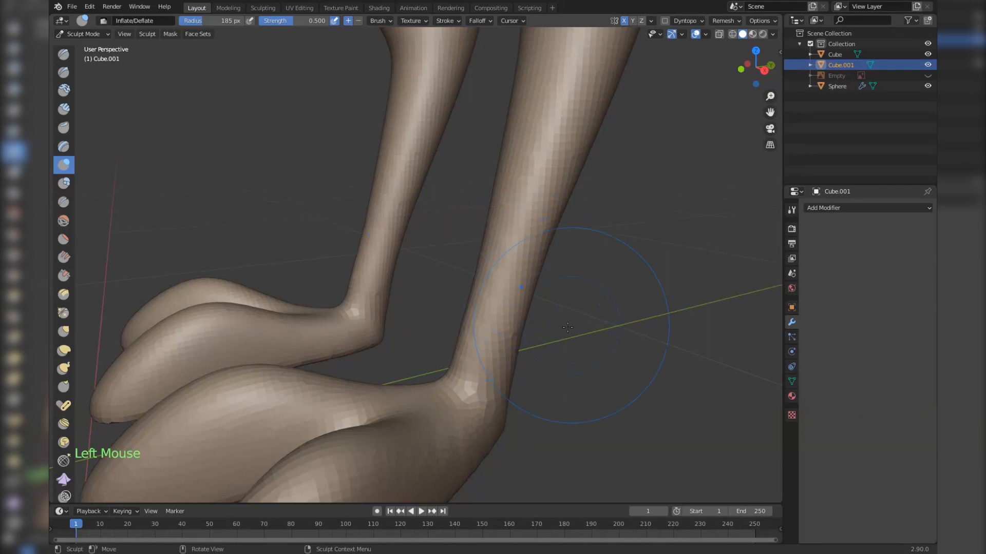
{"action": "scroll", "coordinate": [567, 327], "scroll_direction": "down", "scroll_amount": 4}
{"action": "middle_click_drag", "start_coordinate": [555, 325], "coordinate": [436, 290]}
{"action": "scroll", "coordinate": [400, 286], "scroll_direction": "up", "scroll_amount": 3}
{"action": "left_click_drag", "start_coordinate": [391, 288], "coordinate": [378, 321]}
{"action": "left_click_drag", "start_coordinate": [375, 311], "coordinate": [371, 331]}
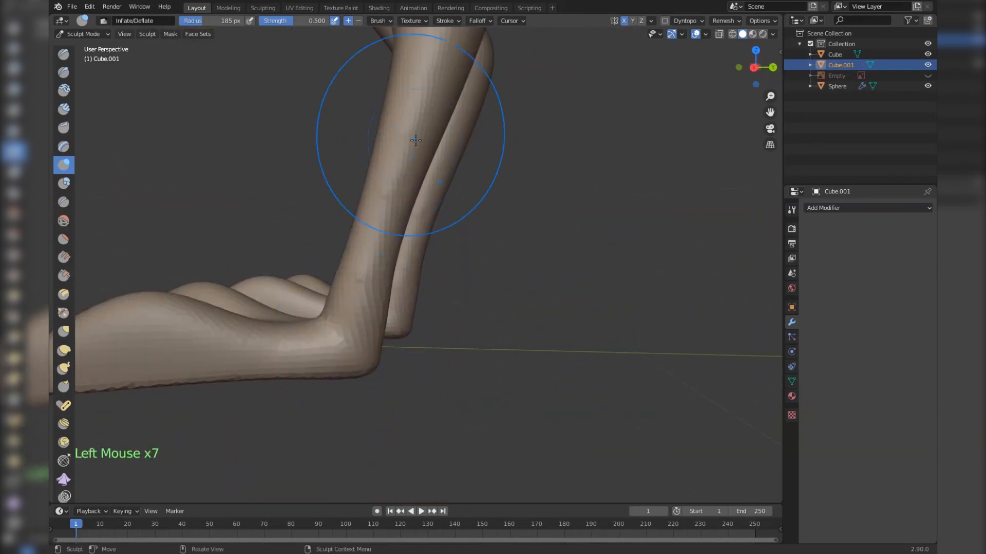
{"action": "left_click_drag", "start_coordinate": [414, 143], "coordinate": [397, 200]}
{"action": "left_click_drag", "start_coordinate": [403, 169], "coordinate": [388, 231]}
Return to Object Mode and join the arms-and-legs mesh into the body mesh
{"action": "scroll", "coordinate": [392, 279], "scroll_direction": "down", "scroll_amount": 6}
{"action": "mouse_move", "coordinate": [400, 285]}
{"action": "middle_mouse_down"}
{"action": "mouse_move", "coordinate": [629, 304]}
{"action": "mouse_move", "coordinate": [589, 310]}
{"action": "mouse_move", "coordinate": [483, 296]}
{"action": "middle_mouse_up"}
{"action": "scroll", "coordinate": [590, 310], "scroll_direction": "down", "scroll_amount": 7}
{"action": "middle_click_drag", "start_coordinate": [483, 295], "coordinate": [477, 336], "text": "shift"}
{"action": "middle_click_drag", "start_coordinate": [473, 324], "coordinate": [459, 252]}
{"action": "key", "text": "KP_3"}
{"action": "scroll", "coordinate": [459, 253], "scroll_direction": "up", "scroll_amount": 3}
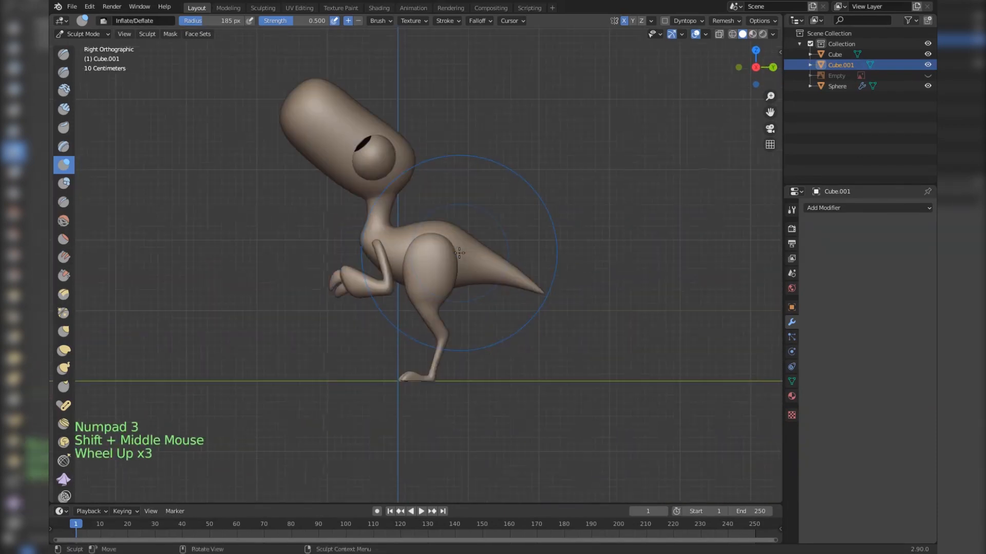
{"action": "scroll", "coordinate": [459, 252], "scroll_direction": "up", "scroll_amount": 2}
{"action": "left_click", "coordinate": [102, 35]}
{"action": "left_click", "coordinate": [83, 47]}
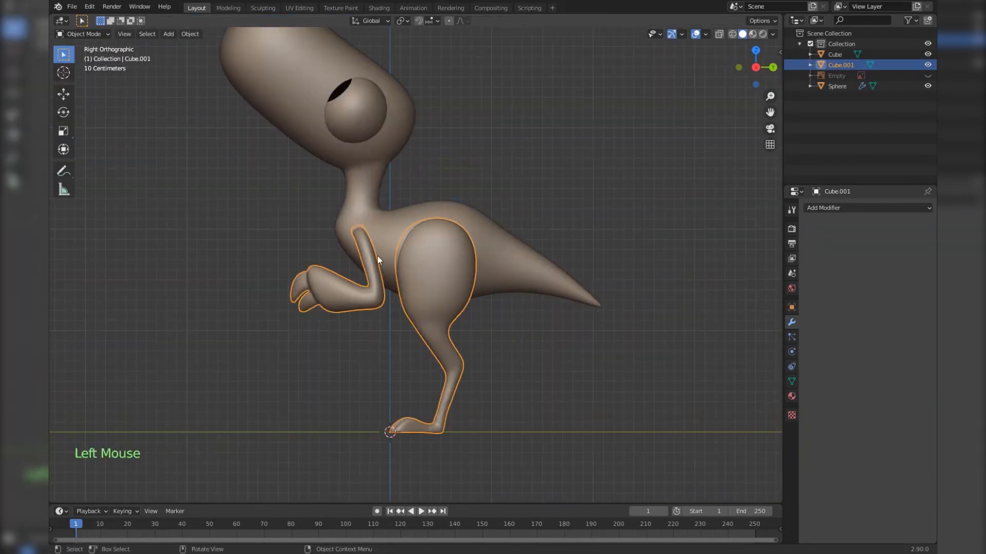
{"action": "left_click", "coordinate": [389, 220], "text": "shift"}
{"action": "key", "text": "ctrl+j"}
Remesh the joined dinosaur in Sculpt Mode with a 0.01 m voxel size
{"action": "left_click", "coordinate": [84, 34]}
{"action": "left_click", "coordinate": [85, 69]}
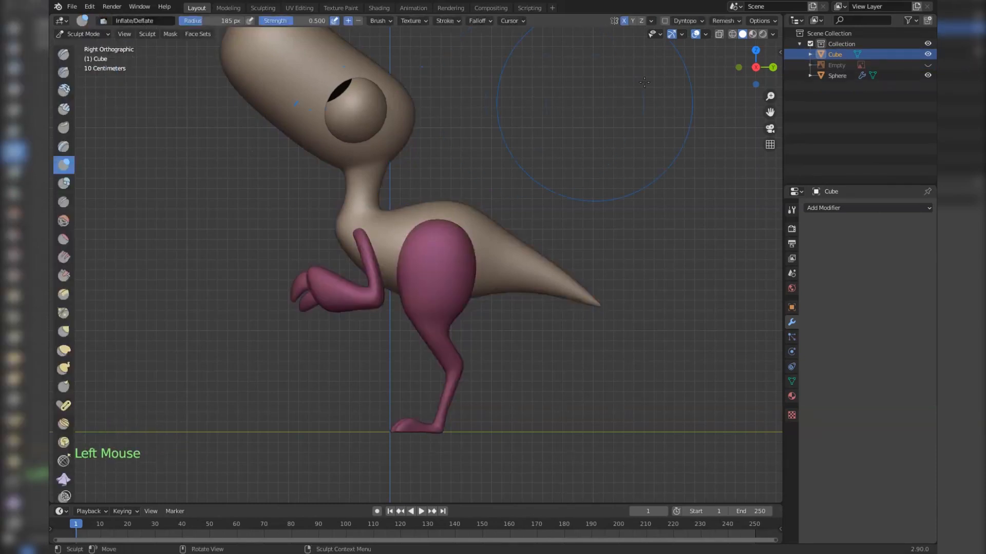
{"action": "left_click", "coordinate": [725, 20]}
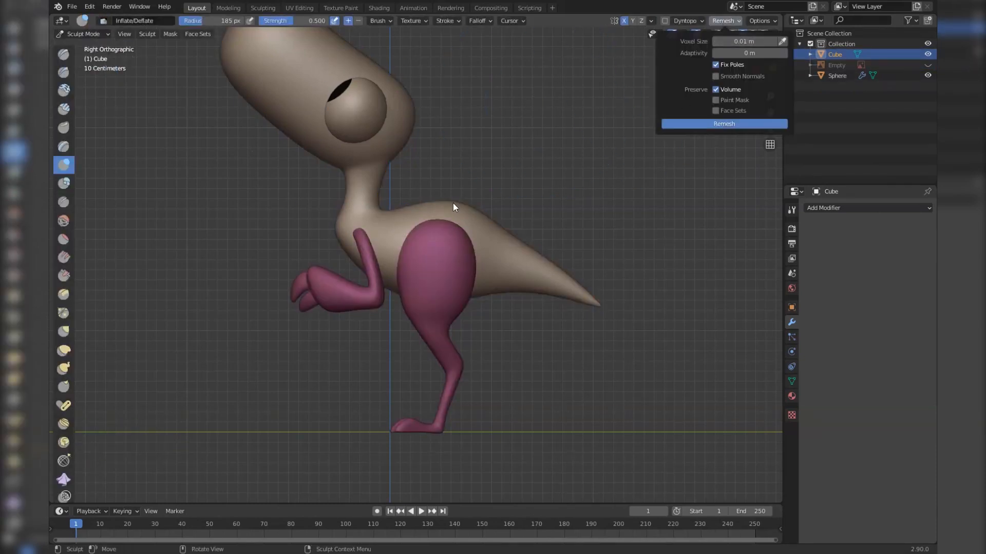
{"action": "key", "text": "ctrl+r"}
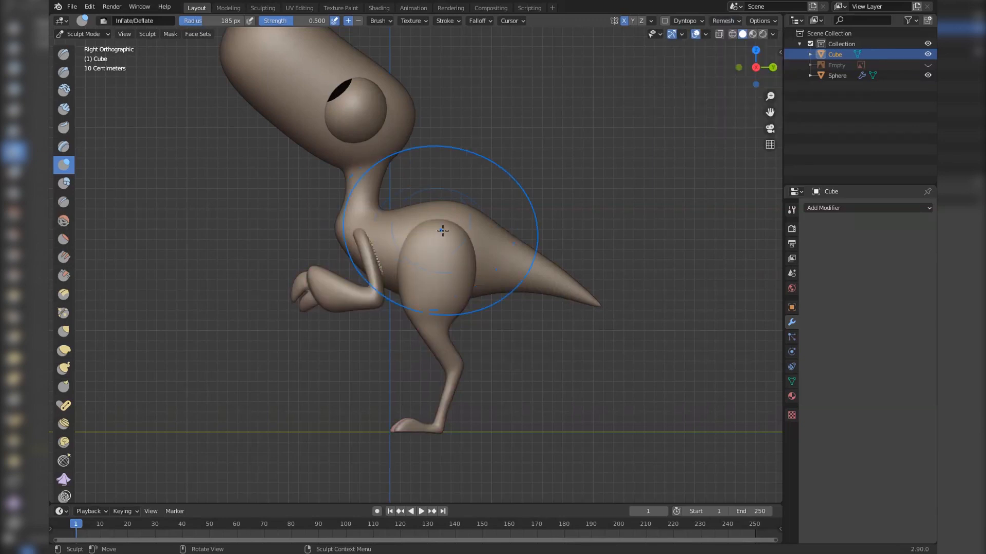
Smooth the seam where the top of the thigh meets the torso
{"action": "scroll", "coordinate": [429, 236], "scroll_direction": "up", "scroll_amount": 6}
{"action": "middle_click_drag", "start_coordinate": [431, 242], "coordinate": [442, 271]}
{"action": "scroll", "coordinate": [442, 270], "scroll_direction": "down", "scroll_amount": 5}
{"action": "mouse_move", "coordinate": [504, 264]}
{"action": "middle_mouse_down"}
{"action": "mouse_move", "coordinate": [424, 269]}
{"action": "mouse_move", "coordinate": [513, 269]}
{"action": "mouse_move", "coordinate": [436, 256]}
{"action": "middle_mouse_up"}
{"action": "scroll", "coordinate": [492, 277], "scroll_direction": "up", "scroll_amount": 3}
{"action": "mouse_move", "coordinate": [411, 220]}
{"action": "left_mouse_down", "text": "shift"}
{"action": "mouse_move", "coordinate": [428, 245]}
{"action": "mouse_move", "coordinate": [493, 247]}
{"action": "left_mouse_up", "text": "shift"}
{"action": "middle_click_drag", "start_coordinate": [544, 256], "coordinate": [505, 272]}
{"action": "left_click_drag", "start_coordinate": [450, 275], "coordinate": [464, 241], "text": "shift"}
{"action": "middle_click_drag", "start_coordinate": [462, 257], "coordinate": [453, 266]}
{"action": "left_click_drag", "start_coordinate": [445, 233], "coordinate": [452, 225], "text": "shift"}
{"action": "middle_click_drag", "start_coordinate": [452, 226], "coordinate": [482, 285]}
{"action": "left_click_drag", "start_coordinate": [484, 282], "coordinate": [490, 263], "text": "shift"}
{"action": "mouse_move", "coordinate": [490, 263]}
{"action": "left_mouse_down", "text": "shift"}
{"action": "mouse_move", "coordinate": [492, 247]}
{"action": "mouse_move", "coordinate": [487, 265]}
{"action": "left_mouse_up", "text": "shift"}
Smooth the rest of the seam around the thigh from other angles
{"action": "mouse_move", "coordinate": [482, 277]}
{"action": "middle_mouse_down"}
{"action": "mouse_move", "coordinate": [446, 300]}
{"action": "mouse_move", "coordinate": [411, 295]}
{"action": "middle_mouse_up"}
{"action": "mouse_move", "coordinate": [406, 296]}
{"action": "middle_mouse_down", "text": "shift"}
{"action": "mouse_move", "coordinate": [432, 302]}
{"action": "mouse_move", "coordinate": [413, 288]}
{"action": "middle_mouse_up", "text": "shift"}
{"action": "scroll", "coordinate": [432, 301], "scroll_direction": "up", "scroll_amount": 2}
{"action": "left_click_drag", "start_coordinate": [403, 277], "coordinate": [410, 323], "text": "shift"}
{"action": "middle_click_drag", "start_coordinate": [408, 206], "coordinate": [437, 208]}
{"action": "left_click_drag", "start_coordinate": [411, 226], "coordinate": [352, 186], "text": "shift"}
{"action": "middle_click_drag", "start_coordinate": [401, 192], "coordinate": [436, 195]}
{"action": "left_click_drag", "start_coordinate": [443, 198], "coordinate": [504, 188], "text": "shift"}
{"action": "scroll", "coordinate": [524, 200], "scroll_direction": "down", "scroll_amount": 2}
{"action": "middle_click_drag", "start_coordinate": [544, 203], "coordinate": [524, 211]}
{"action": "scroll", "coordinate": [518, 213], "scroll_direction": "up", "scroll_amount": 2}
{"action": "left_click_drag", "start_coordinate": [465, 220], "coordinate": [467, 222], "text": "shift"}
Smooth the seam where the upper arm joins the front of the torso
{"action": "scroll", "coordinate": [467, 222], "scroll_direction": "down", "scroll_amount": 6}
{"action": "middle_click_drag", "start_coordinate": [467, 221], "coordinate": [589, 221]}
{"action": "scroll", "coordinate": [503, 221], "scroll_direction": "up", "scroll_amount": 5}
{"action": "scroll", "coordinate": [555, 220], "scroll_direction": "up", "scroll_amount": 2}
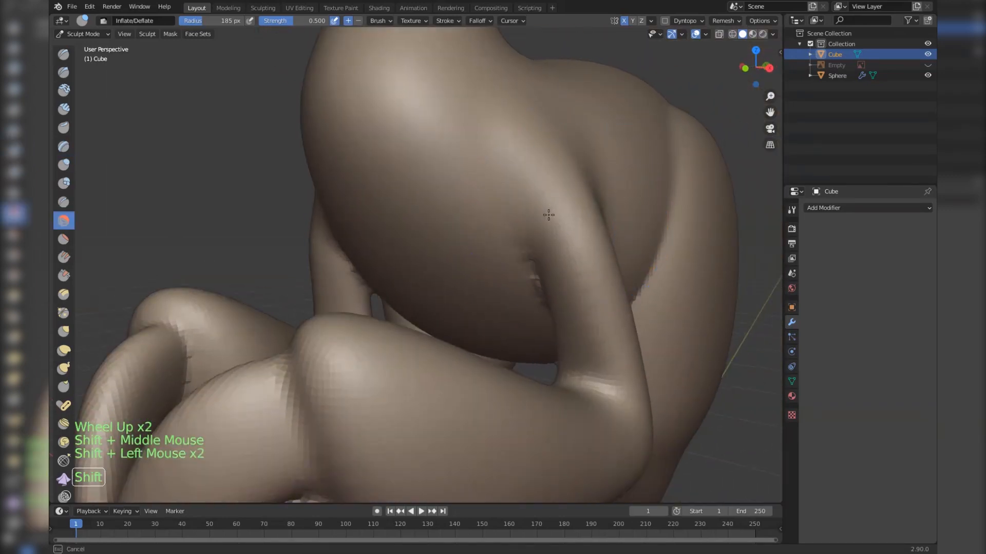
{"action": "scroll", "coordinate": [514, 268], "scroll_direction": "down", "scroll_amount": 6}
{"action": "middle_click_drag", "start_coordinate": [473, 176], "coordinate": [404, 272]}
{"action": "scroll", "coordinate": [451, 215], "scroll_direction": "up", "scroll_amount": 6}
{"action": "scroll", "coordinate": [404, 272], "scroll_direction": "up", "scroll_amount": 2}
{"action": "left_click_drag", "start_coordinate": [466, 116], "coordinate": [475, 123], "text": "shift"}
Smooth the remaining rough areas around the arm and torso junction from other angles
{"action": "scroll", "coordinate": [605, 234], "scroll_direction": "down", "scroll_amount": 6}
{"action": "mouse_move", "coordinate": [605, 233]}
{"action": "middle_mouse_down"}
{"action": "mouse_move", "coordinate": [446, 253]}
{"action": "mouse_move", "coordinate": [485, 239]}
{"action": "mouse_move", "coordinate": [493, 257]}
{"action": "middle_mouse_up"}
{"action": "scroll", "coordinate": [446, 253], "scroll_direction": "up", "scroll_amount": 1}
{"action": "scroll", "coordinate": [483, 258], "scroll_direction": "down", "scroll_amount": 5}
{"action": "scroll", "coordinate": [452, 232], "scroll_direction": "up", "scroll_amount": 7}
{"action": "scroll", "coordinate": [461, 230], "scroll_direction": "down", "scroll_amount": 6}
{"action": "scroll", "coordinate": [510, 288], "scroll_direction": "up", "scroll_amount": 5}
{"action": "left_click_drag", "start_coordinate": [510, 288], "coordinate": [534, 267], "text": "shift"}
{"action": "mouse_move", "coordinate": [533, 267]}
{"action": "middle_mouse_down"}
{"action": "mouse_move", "coordinate": [590, 236]}
{"action": "mouse_move", "coordinate": [555, 322]}
{"action": "mouse_move", "coordinate": [514, 313]}
{"action": "middle_mouse_up"}
{"action": "scroll", "coordinate": [514, 314], "scroll_direction": "up", "scroll_amount": 2}
{"action": "middle_click_drag", "start_coordinate": [513, 314], "coordinate": [473, 309]}
{"action": "middle_click_drag", "start_coordinate": [520, 385], "coordinate": [474, 355], "text": "shift"}
{"action": "mouse_move", "coordinate": [475, 355]}
{"action": "middle_mouse_down"}
{"action": "mouse_move", "coordinate": [429, 322]}
{"action": "mouse_move", "coordinate": [359, 334]}
{"action": "middle_mouse_up"}
{"action": "mouse_move", "coordinate": [360, 334]}
{"action": "left_mouse_down", "text": "shift"}
{"action": "mouse_move", "coordinate": [341, 330]}
{"action": "mouse_move", "coordinate": [354, 318]}
{"action": "left_mouse_up", "text": "shift"}
Smooth the last rough junctions between the limbs and the body
{"action": "middle_click_drag", "start_coordinate": [354, 318], "coordinate": [485, 273]}
{"action": "scroll", "coordinate": [456, 321], "scroll_direction": "down", "scroll_amount": 3}
{"action": "middle_click_drag", "start_coordinate": [456, 321], "coordinate": [564, 375]}
{"action": "middle_click_drag", "start_coordinate": [565, 374], "coordinate": [483, 173]}
{"action": "scroll", "coordinate": [483, 173], "scroll_direction": "up", "scroll_amount": 3}
{"action": "left_click_drag", "start_coordinate": [484, 216], "coordinate": [486, 220], "text": "shift"}
{"action": "scroll", "coordinate": [485, 221], "scroll_direction": "down", "scroll_amount": 5}
{"action": "mouse_move", "coordinate": [486, 221]}
{"action": "middle_mouse_down"}
{"action": "mouse_move", "coordinate": [411, 257]}
{"action": "mouse_move", "coordinate": [319, 277]}
{"action": "mouse_move", "coordinate": [359, 272]}
{"action": "middle_mouse_up"}
{"action": "scroll", "coordinate": [411, 256], "scroll_direction": "down", "scroll_amount": 5}
{"action": "scroll", "coordinate": [319, 277], "scroll_direction": "up", "scroll_amount": 7}
{"action": "scroll", "coordinate": [359, 272], "scroll_direction": "up", "scroll_amount": 2}
{"action": "mouse_move", "coordinate": [360, 272]}
{"action": "middle_mouse_down"}
{"action": "mouse_move", "coordinate": [407, 264]}
{"action": "mouse_move", "coordinate": [262, 247]}
{"action": "middle_mouse_up"}
{"action": "left_click_drag", "start_coordinate": [262, 248], "coordinate": [258, 245], "text": "shift"}
Build up the upper and rear rim of the eye socket with the Inflate/Deflate brush at a 176 px radius
{"action": "scroll", "coordinate": [249, 251], "scroll_direction": "down", "scroll_amount": 3}
{"action": "middle_click_drag", "start_coordinate": [249, 251], "coordinate": [513, 231]}
{"action": "scroll", "coordinate": [572, 221], "scroll_direction": "down", "scroll_amount": 2}
{"action": "middle_click_drag", "start_coordinate": [514, 231], "coordinate": [464, 252]}
{"action": "key", "text": "KP_3"}
{"action": "scroll", "coordinate": [471, 241], "scroll_direction": "up", "scroll_amount": 4}
{"action": "scroll", "coordinate": [466, 253], "scroll_direction": "up", "scroll_amount": 4}
{"action": "middle_click_drag", "start_coordinate": [524, 219], "coordinate": [414, 234], "text": "shift"}
{"action": "scroll", "coordinate": [414, 233], "scroll_direction": "up", "scroll_amount": 1}
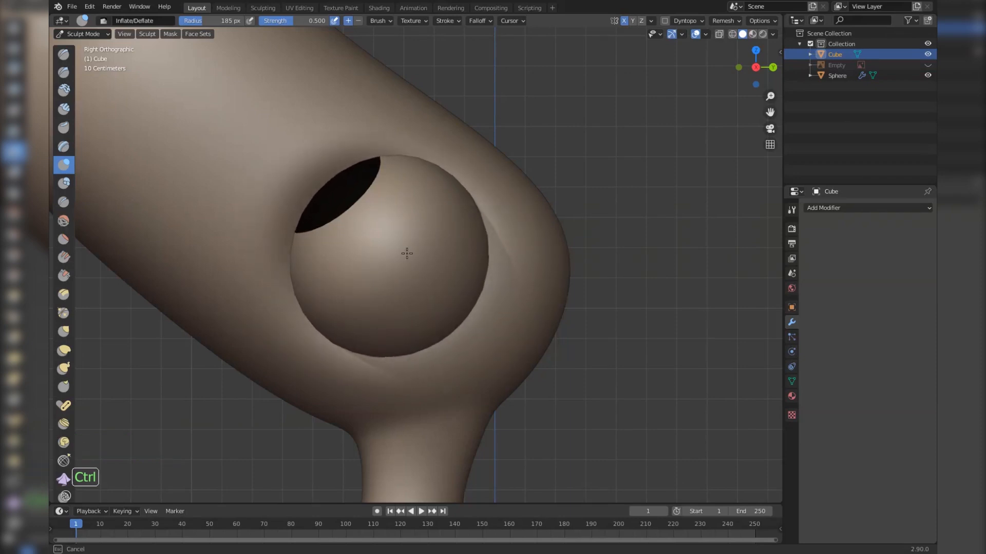
{"action": "key", "text": "f"}
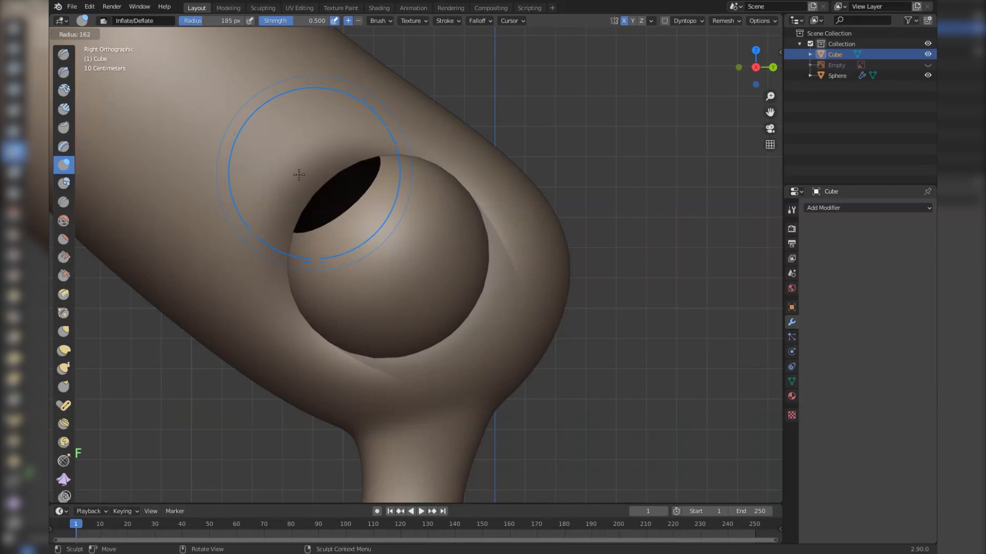
{"action": "key", "text": "ctrl+z"}
{"action": "key", "text": "f"}
{"action": "left_click", "coordinate": [376, 158]}
{"action": "left_click_drag", "start_coordinate": [375, 158], "coordinate": [375, 159]}
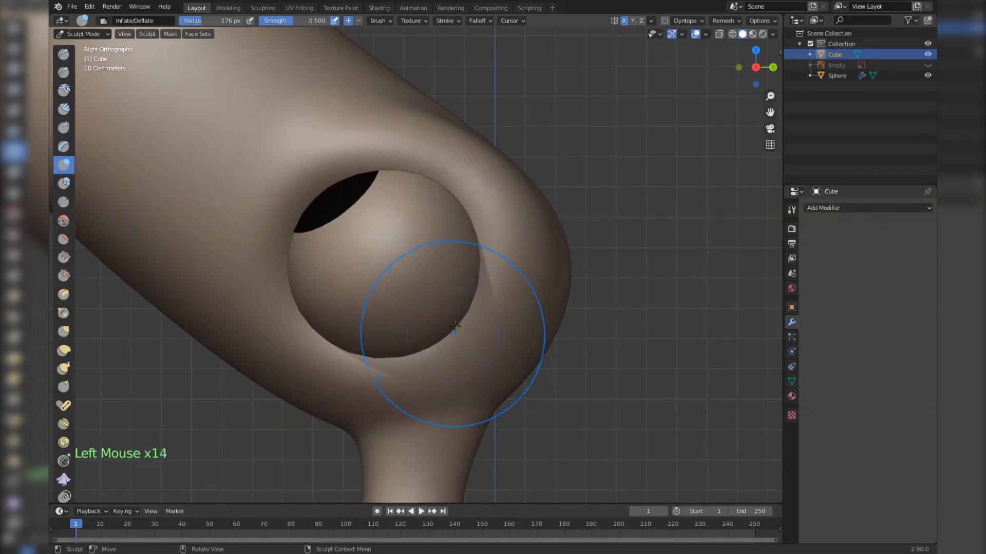
Deflate the inside of the eye socket and inflate its lower rim beneath the eyeball
{"action": "scroll", "coordinate": [498, 256], "scroll_direction": "down", "scroll_amount": 2}
{"action": "scroll", "coordinate": [498, 255], "scroll_direction": "up", "scroll_amount": 2}
{"action": "left_click", "coordinate": [365, 217], "text": "ctrl"}
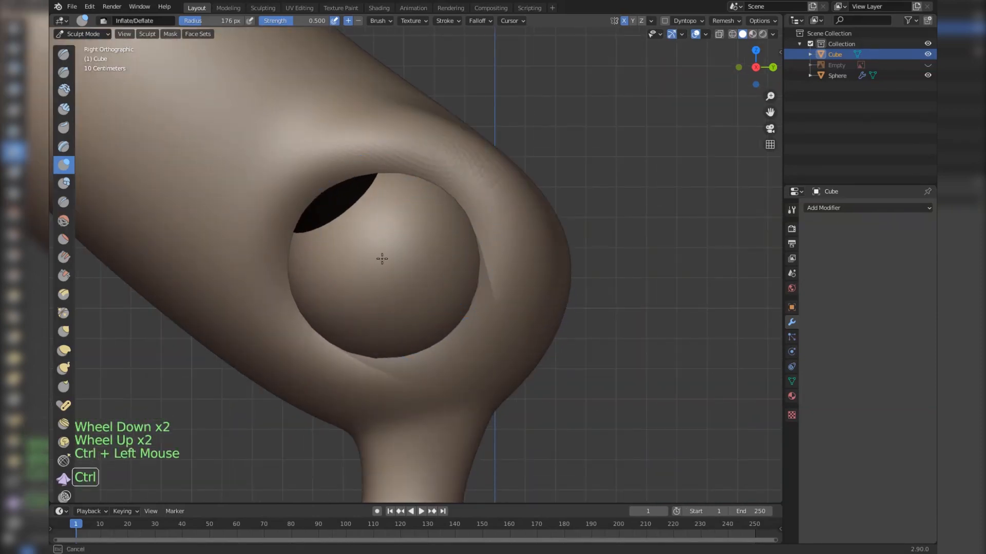
{"action": "scroll", "coordinate": [329, 295], "scroll_direction": "up", "scroll_amount": 1, "text": "shift"}
{"action": "middle_click_drag", "start_coordinate": [329, 295], "coordinate": [345, 213], "text": "shift"}
{"action": "scroll", "coordinate": [253, 231], "scroll_direction": "up", "scroll_amount": 2}
{"action": "left_click", "coordinate": [364, 315]}
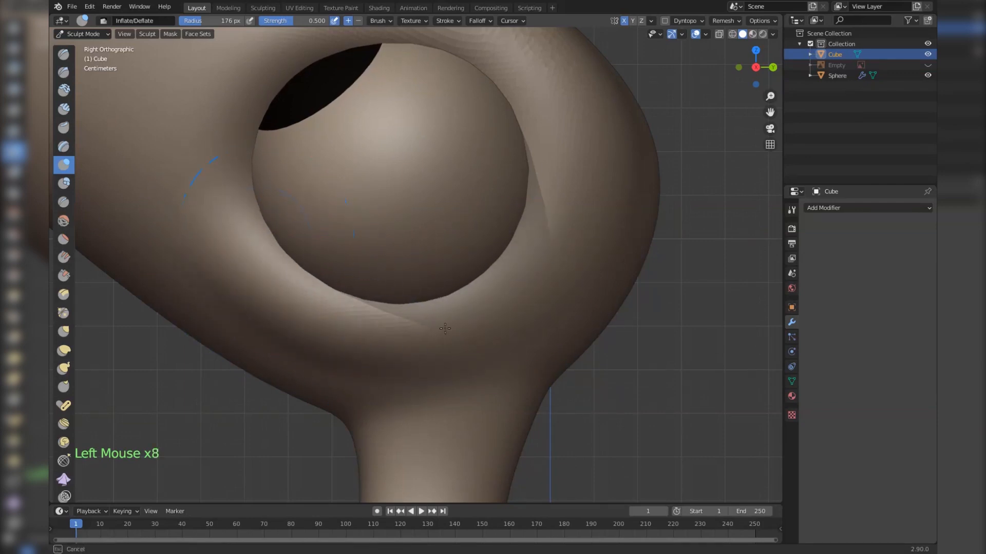
Deflate the area around the eye in perspective view to refine the socket
{"action": "scroll", "coordinate": [505, 315], "scroll_direction": "down", "scroll_amount": 9}
{"action": "middle_click_drag", "start_coordinate": [505, 315], "coordinate": [531, 291]}
{"action": "scroll", "coordinate": [414, 237], "scroll_direction": "up", "scroll_amount": 5}
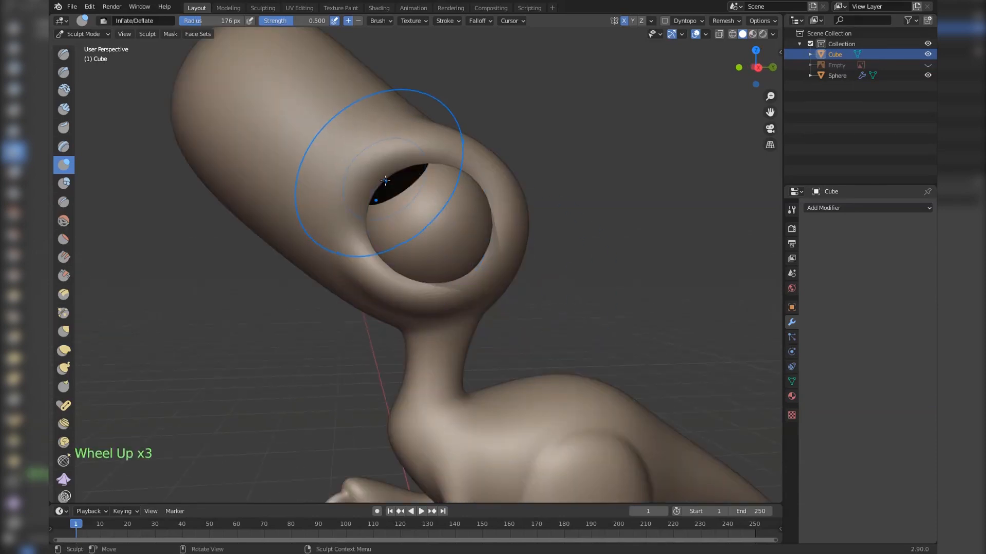
{"action": "left_click", "coordinate": [395, 140], "text": "ctrl"}
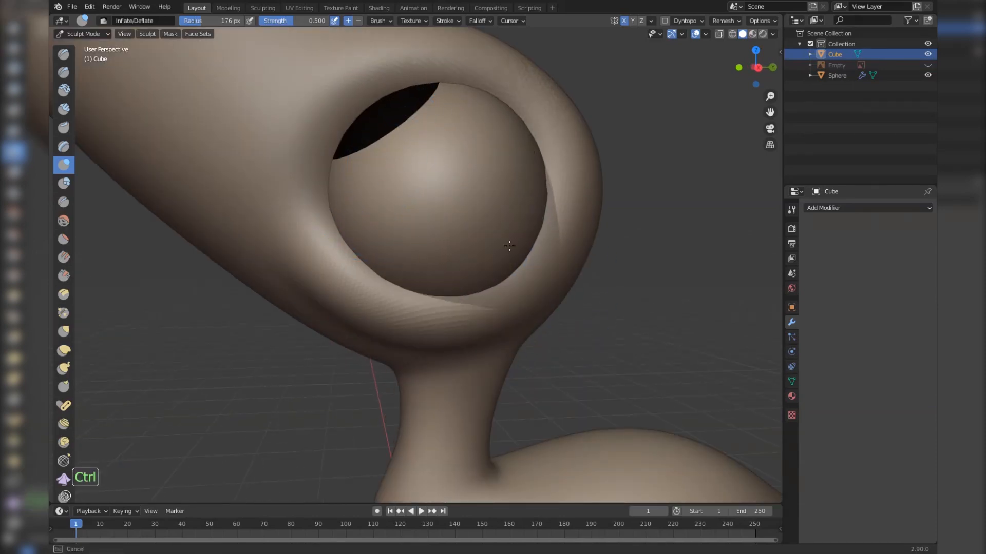
Deflate a nostril dent into the front of the snout with the brush radius set to 147 px
{"action": "scroll", "coordinate": [519, 241], "scroll_direction": "down", "scroll_amount": 6}
{"action": "scroll", "coordinate": [402, 288], "scroll_direction": "up", "scroll_amount": 2}
{"action": "mouse_move", "coordinate": [368, 231]}
{"action": "middle_mouse_down"}
{"action": "mouse_move", "coordinate": [402, 288]}
{"action": "mouse_move", "coordinate": [380, 191]}
{"action": "mouse_move", "coordinate": [358, 200]}
{"action": "mouse_move", "coordinate": [337, 192]}
{"action": "middle_mouse_up"}
{"action": "scroll", "coordinate": [381, 192], "scroll_direction": "up", "scroll_amount": 2}
{"action": "scroll", "coordinate": [348, 186], "scroll_direction": "up", "scroll_amount": 1}
{"action": "scroll", "coordinate": [348, 187], "scroll_direction": "up", "scroll_amount": 1}
{"action": "scroll", "coordinate": [347, 187], "scroll_direction": "down", "scroll_amount": 2}
{"action": "scroll", "coordinate": [330, 224], "scroll_direction": "up", "scroll_amount": 1}
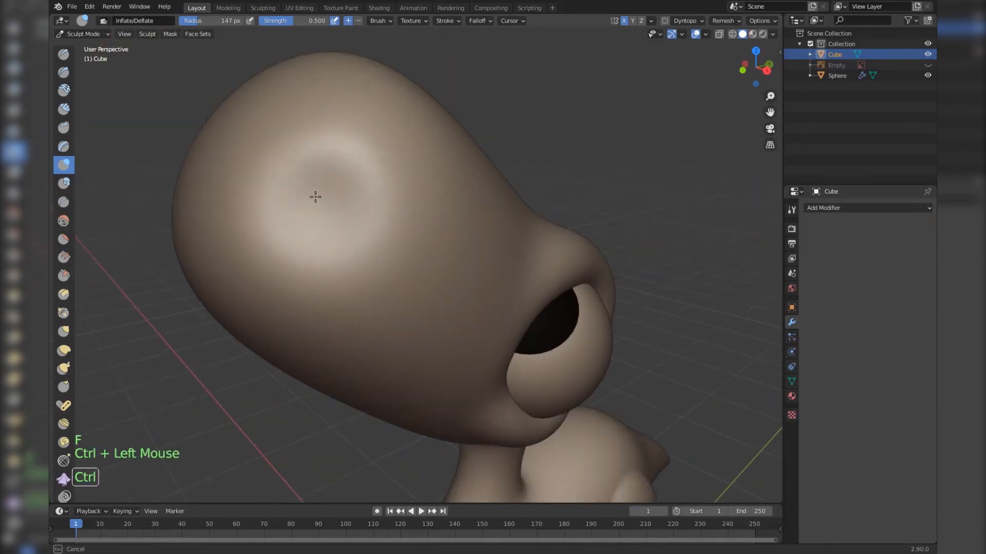
{"action": "left_click", "coordinate": [372, 231]}
Reduce the Inflate/Deflate brush radius to 100 px and build up the rim around the nostril
{"action": "scroll", "coordinate": [371, 230], "scroll_direction": "down", "scroll_amount": 7}
{"action": "middle_click_drag", "start_coordinate": [371, 230], "coordinate": [389, 207]}
{"action": "scroll", "coordinate": [407, 220], "scroll_direction": "up", "scroll_amount": 7}
{"action": "key", "text": "f"}
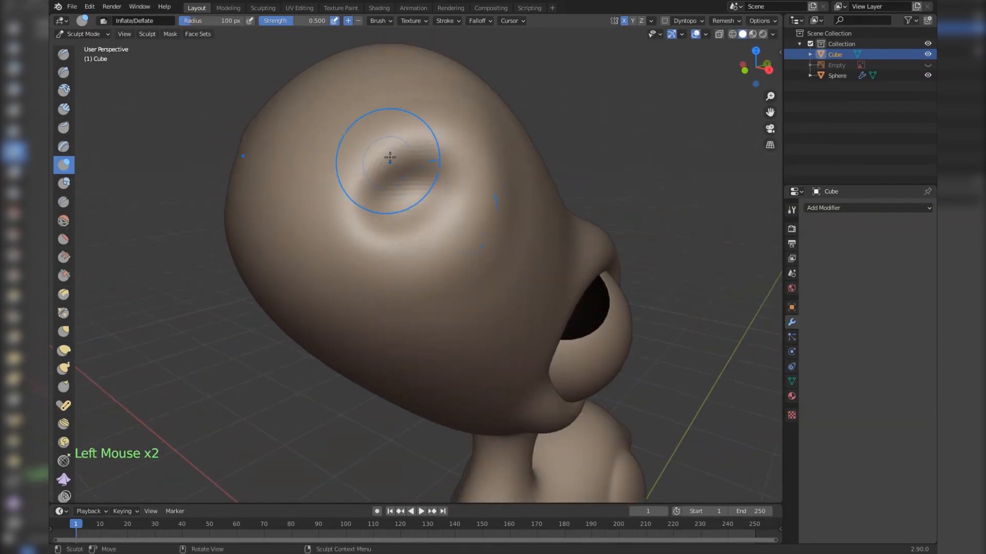
{"action": "left_click", "coordinate": [447, 146]}
{"action": "left_click", "coordinate": [452, 170]}
Carve a curved groove around the outer rim of the nostril using the Crease brush with a 127 px radius
{"action": "scroll", "coordinate": [485, 277], "scroll_direction": "down", "scroll_amount": 8}
{"action": "middle_click_drag", "start_coordinate": [486, 277], "coordinate": [645, 299]}
{"action": "scroll", "coordinate": [408, 253], "scroll_direction": "up", "scroll_amount": 5}
{"action": "middle_click_drag", "start_coordinate": [407, 253], "coordinate": [437, 269]}
{"action": "mouse_move", "coordinate": [437, 269]}
{"action": "middle_mouse_down", "text": "shift"}
{"action": "mouse_move", "coordinate": [469, 288]}
{"action": "mouse_move", "coordinate": [391, 204]}
{"action": "mouse_move", "coordinate": [389, 155]}
{"action": "middle_mouse_up", "text": "shift"}
{"action": "scroll", "coordinate": [392, 204], "scroll_direction": "up", "scroll_amount": 1}
{"action": "key", "text": "shift+c"}
{"action": "scroll", "coordinate": [375, 201], "scroll_direction": "up", "scroll_amount": 2}
{"action": "key", "text": "f"}
{"action": "scroll", "coordinate": [375, 201], "scroll_direction": "up", "scroll_amount": 1}
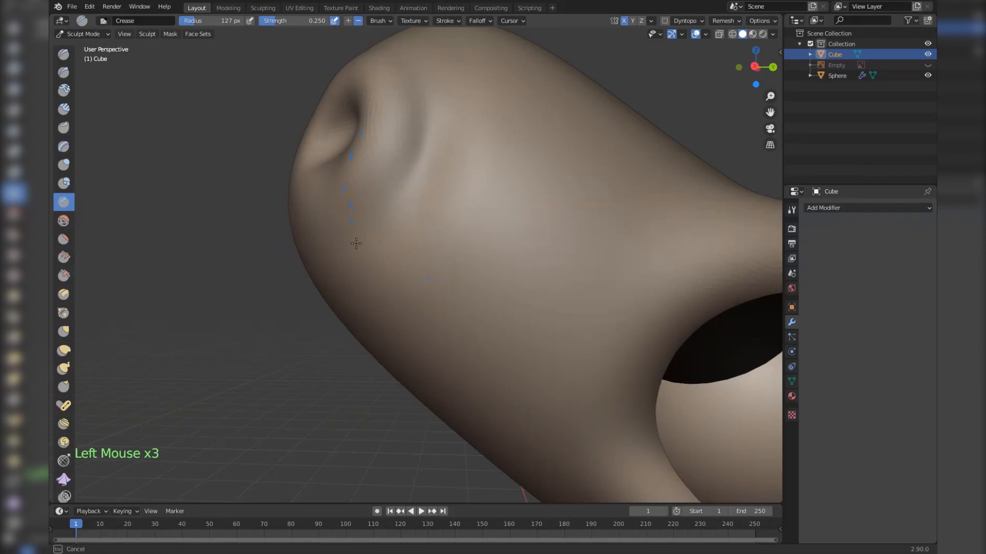
{"action": "middle_click_drag", "start_coordinate": [396, 209], "coordinate": [479, 201]}
{"action": "middle_click_drag", "start_coordinate": [291, 203], "coordinate": [559, 261]}
{"action": "scroll", "coordinate": [608, 158], "scroll_direction": "down", "scroll_amount": 5}
{"action": "middle_click_drag", "start_coordinate": [608, 158], "coordinate": [660, 331]}
{"action": "scroll", "coordinate": [420, 283], "scroll_direction": "up", "scroll_amount": 5}
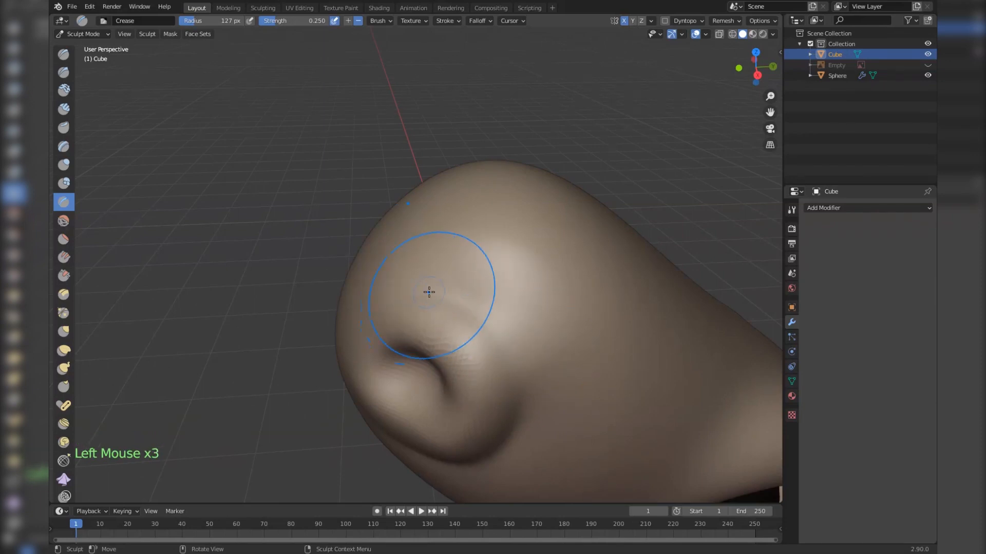
Smooth the creased snout surface above and around the nostril rim
{"action": "middle_click_drag", "start_coordinate": [600, 341], "coordinate": [462, 288]}
{"action": "scroll", "coordinate": [502, 303], "scroll_direction": "down", "scroll_amount": 4}
{"action": "scroll", "coordinate": [462, 288], "scroll_direction": "down", "scroll_amount": 1}
{"action": "scroll", "coordinate": [453, 276], "scroll_direction": "up", "scroll_amount": 2}
{"action": "left_click", "coordinate": [453, 276], "text": "shift"}
{"action": "left_click_drag", "start_coordinate": [421, 285], "coordinate": [452, 257], "text": "shift"}
{"action": "scroll", "coordinate": [536, 304], "scroll_direction": "down", "scroll_amount": 6}
{"action": "mouse_move", "coordinate": [536, 304]}
{"action": "middle_mouse_down"}
{"action": "mouse_move", "coordinate": [667, 304]}
{"action": "mouse_move", "coordinate": [501, 290]}
{"action": "mouse_move", "coordinate": [452, 264]}
{"action": "mouse_move", "coordinate": [462, 308]}
{"action": "mouse_move", "coordinate": [457, 375]}
{"action": "middle_mouse_up"}
{"action": "scroll", "coordinate": [489, 290], "scroll_direction": "up", "scroll_amount": 6}
{"action": "left_click", "coordinate": [452, 264], "text": "shift"}
{"action": "scroll", "coordinate": [451, 264], "scroll_direction": "down", "scroll_amount": 2}
{"action": "scroll", "coordinate": [452, 264], "scroll_direction": "down", "scroll_amount": 3}
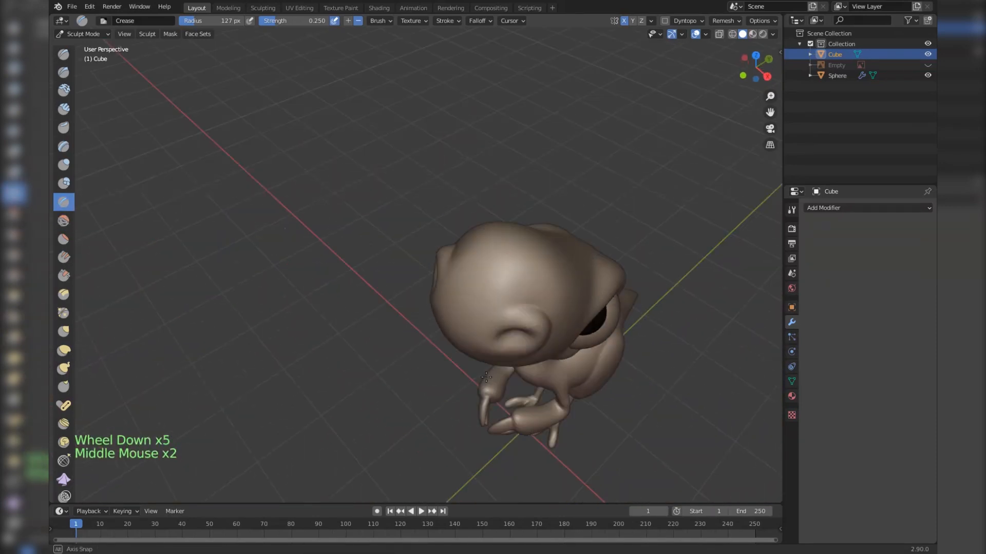
{"action": "scroll", "coordinate": [557, 295], "scroll_direction": "up", "scroll_amount": 4}
{"action": "left_click", "coordinate": [556, 294], "text": "shift"}
Try one Crease stroke across the nostril rim, then undo it
{"action": "middle_click_drag", "start_coordinate": [557, 295], "coordinate": [671, 337]}
{"action": "scroll", "coordinate": [500, 305], "scroll_direction": "up", "scroll_amount": 2}
{"action": "scroll", "coordinate": [500, 304], "scroll_direction": "down", "scroll_amount": 1}
{"action": "mouse_move", "coordinate": [506, 302]}
{"action": "middle_mouse_down"}
{"action": "mouse_move", "coordinate": [530, 282]}
{"action": "mouse_move", "coordinate": [520, 279]}
{"action": "middle_mouse_up"}
{"action": "mouse_move", "coordinate": [519, 288]}
{"action": "left_mouse_down"}
{"action": "mouse_move", "coordinate": [583, 275]}
{"action": "mouse_move", "coordinate": [609, 308]}
{"action": "left_mouse_up"}
{"action": "middle_click_drag", "start_coordinate": [609, 308], "coordinate": [574, 295]}
{"action": "key", "text": "ctrl+z"}
Build up the nostril rim using Inflate/Deflate with a 128 px radius, undoing the last stroke
{"action": "left_click", "coordinate": [64, 164]}
{"action": "key", "text": "f"}
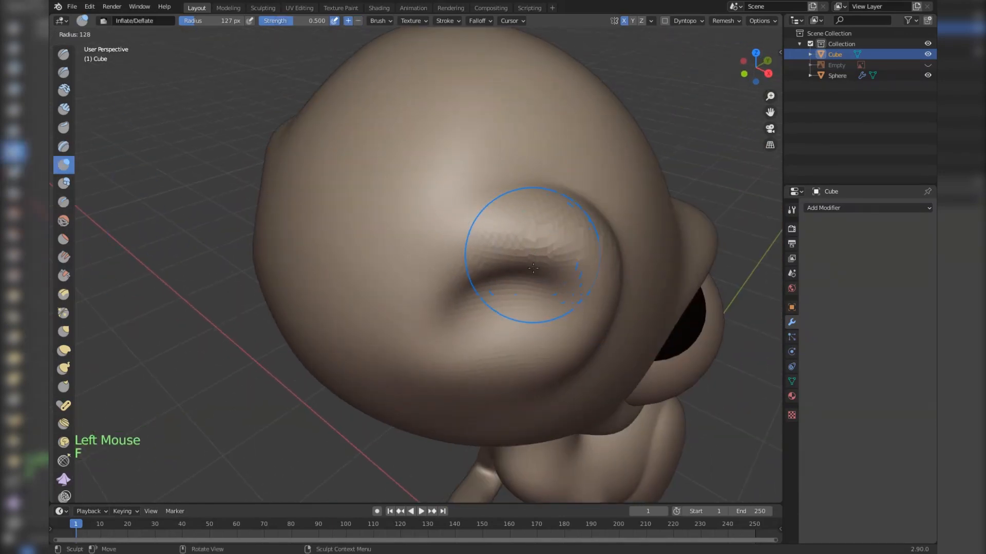
{"action": "middle_click_drag", "start_coordinate": [572, 255], "coordinate": [527, 212]}
{"action": "middle_click_drag", "start_coordinate": [519, 304], "coordinate": [567, 213]}
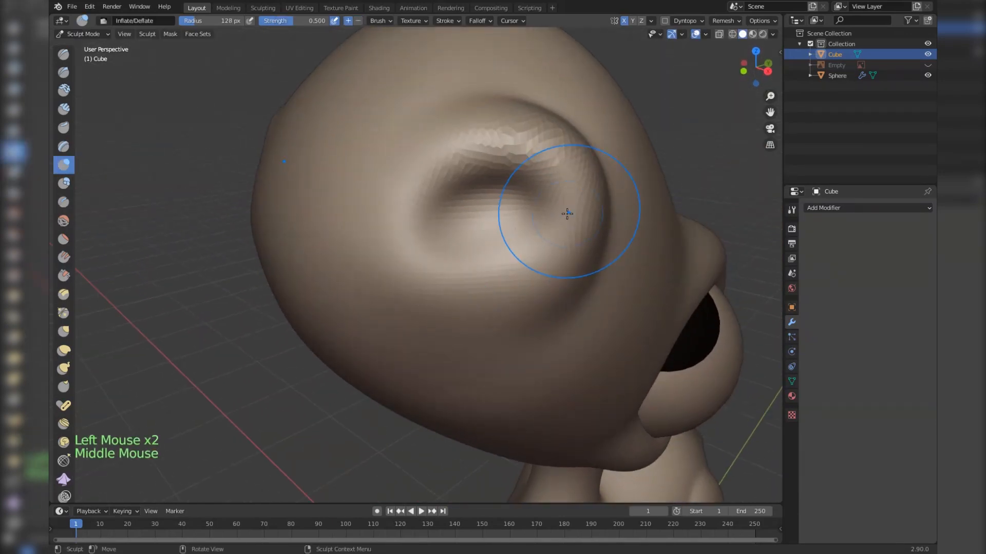
{"action": "scroll", "coordinate": [423, 275], "scroll_direction": "up", "scroll_amount": 1}
{"action": "key", "text": "ctrl+z"}
Deflate the nostril hollow, set the brush radius to 165 px and smooth the inside of the nostril
{"action": "left_click_drag", "start_coordinate": [442, 243], "coordinate": [442, 242], "text": "ctrl"}
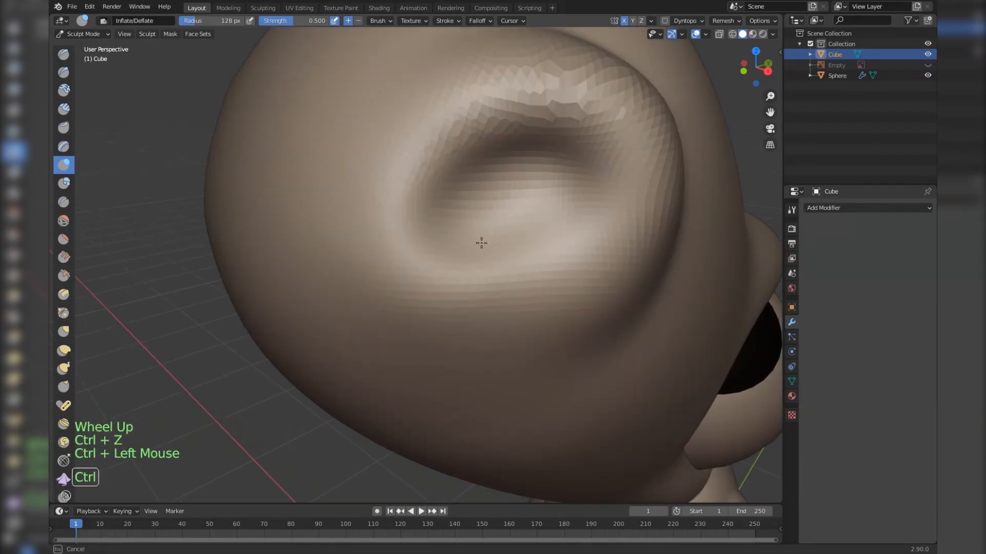
{"action": "key", "text": "f"}
{"action": "left_click", "coordinate": [538, 173], "text": "shift"}
{"action": "left_click_drag", "start_coordinate": [538, 172], "coordinate": [512, 166], "text": "shift"}
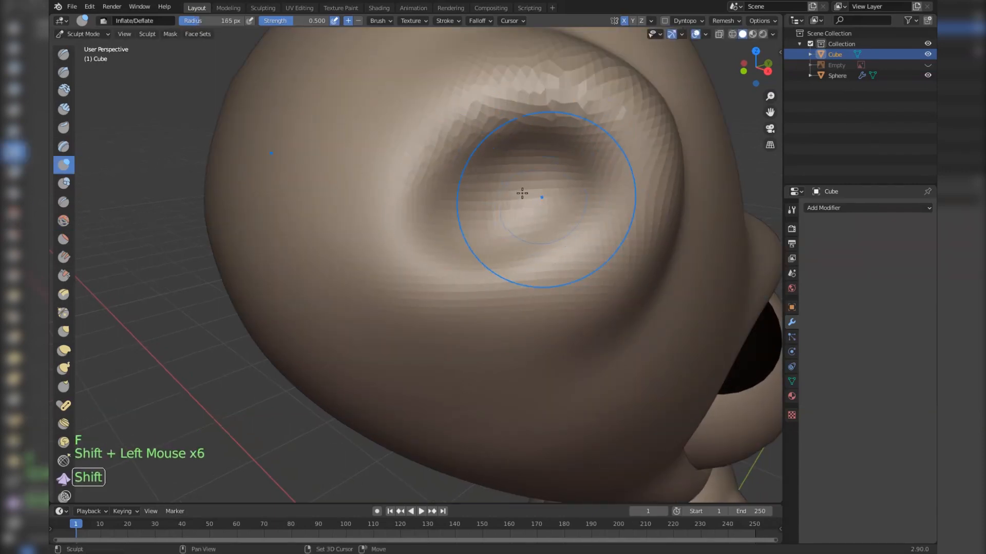
{"action": "left_click", "coordinate": [526, 194], "text": "shift"}
Reshape the nostril rim from the right view using the Grab brush with a 282 px radius
{"action": "scroll", "coordinate": [614, 214], "scroll_direction": "down", "scroll_amount": 8}
{"action": "middle_click_drag", "start_coordinate": [614, 213], "coordinate": [462, 180]}
{"action": "key", "text": "KP_3"}
{"action": "scroll", "coordinate": [332, 125], "scroll_direction": "up", "scroll_amount": 5}
{"action": "middle_click_drag", "start_coordinate": [331, 125], "coordinate": [426, 213], "text": "shift"}
{"action": "scroll", "coordinate": [427, 212], "scroll_direction": "up", "scroll_amount": 1}
{"action": "scroll", "coordinate": [426, 213], "scroll_direction": "up", "scroll_amount": 2}
{"action": "key", "text": "g"}
{"action": "key", "text": "f"}
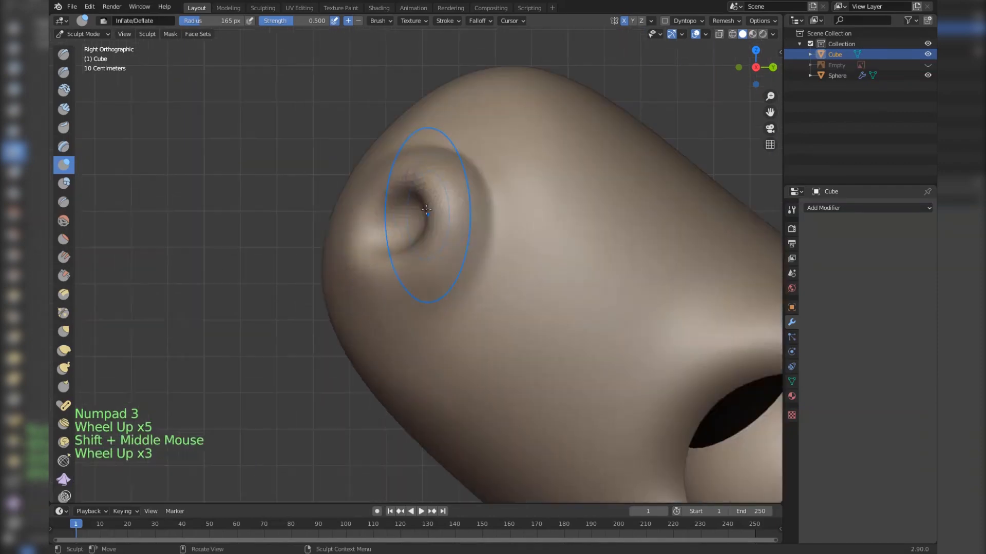
{"action": "left_click", "coordinate": [458, 187]}
{"action": "left_click", "coordinate": [415, 272]}
Smooth the lower front rim of the eye socket beneath the eyeball in the right view
{"action": "scroll", "coordinate": [414, 272], "scroll_direction": "down", "scroll_amount": 6}
{"action": "middle_click_drag", "start_coordinate": [414, 272], "coordinate": [547, 298], "text": "shift"}
{"action": "scroll", "coordinate": [462, 287], "scroll_direction": "down", "scroll_amount": 5}
{"action": "key", "text": "KP_3"}
{"action": "middle_click_drag", "start_coordinate": [452, 259], "coordinate": [464, 264], "text": "shift"}
{"action": "scroll", "coordinate": [464, 264], "scroll_direction": "up", "scroll_amount": 10}
{"action": "left_click", "coordinate": [459, 322], "text": "shift"}
{"action": "left_click", "coordinate": [458, 321], "text": "shift"}
{"action": "left_click", "coordinate": [452, 313], "text": "shift"}
{"action": "left_click", "coordinate": [447, 308], "text": "shift"}
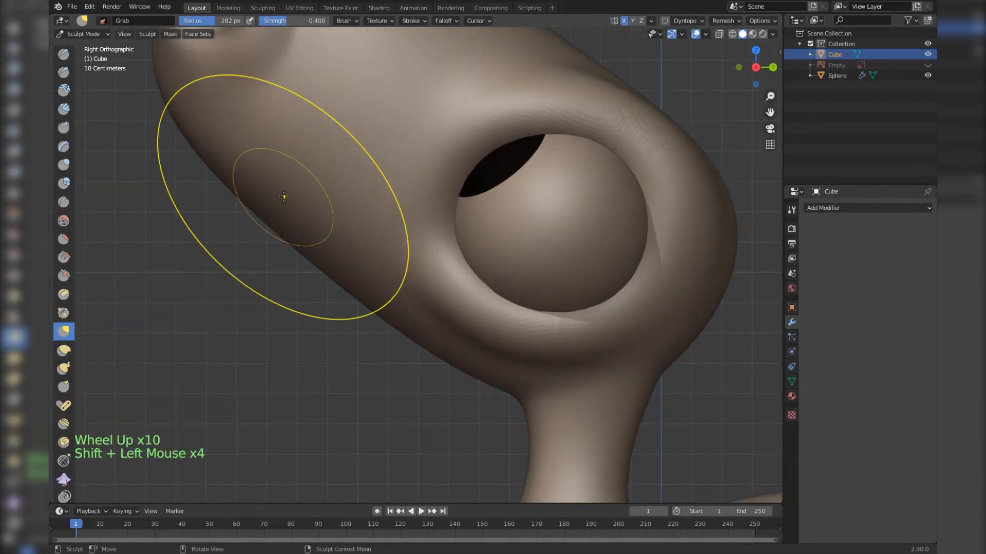
{"action": "scroll", "coordinate": [288, 195], "scroll_direction": "down", "scroll_amount": 2}
{"action": "left_click", "coordinate": [772, 34]}
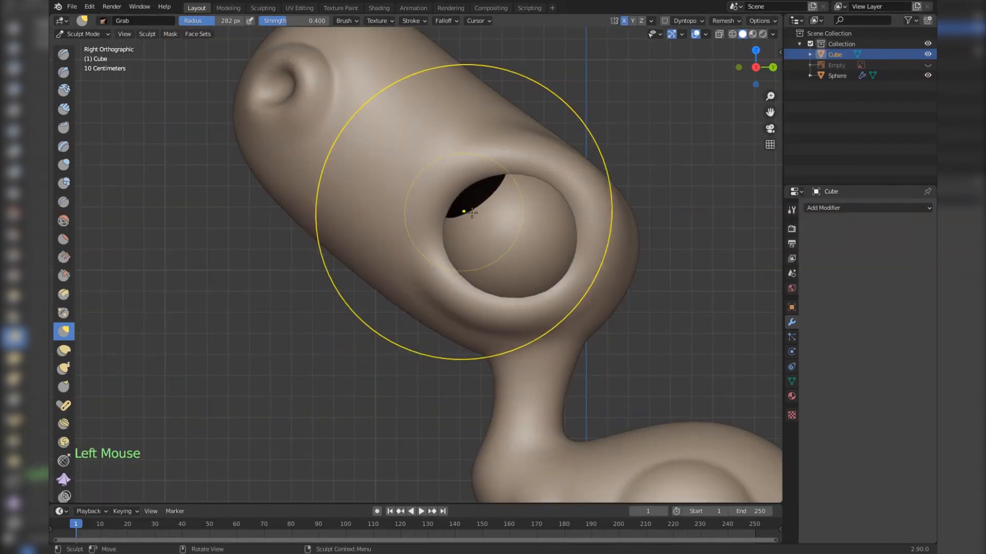
Check the whole model, save the file and set up the Crease brush with a 47 px radius
{"action": "scroll", "coordinate": [458, 211], "scroll_direction": "down", "scroll_amount": 6}
{"action": "middle_click_drag", "start_coordinate": [529, 253], "coordinate": [565, 256], "text": "shift"}
{"action": "middle_click_drag", "start_coordinate": [565, 257], "coordinate": [699, 269]}
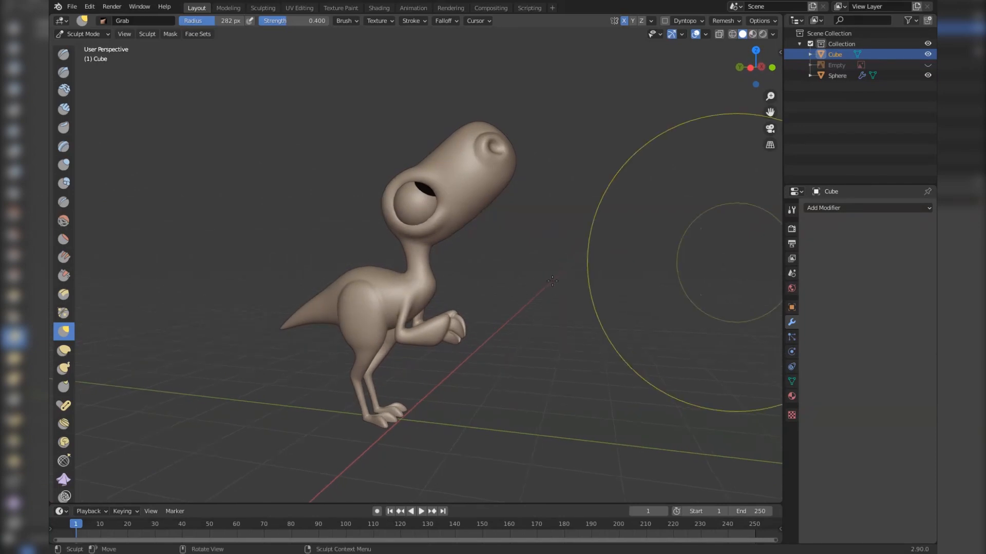
{"action": "key", "text": "KP_3"}
{"action": "scroll", "coordinate": [468, 268], "scroll_direction": "up", "scroll_amount": 5}
{"action": "middle_click_drag", "start_coordinate": [469, 269], "coordinate": [442, 216], "text": "shift"}
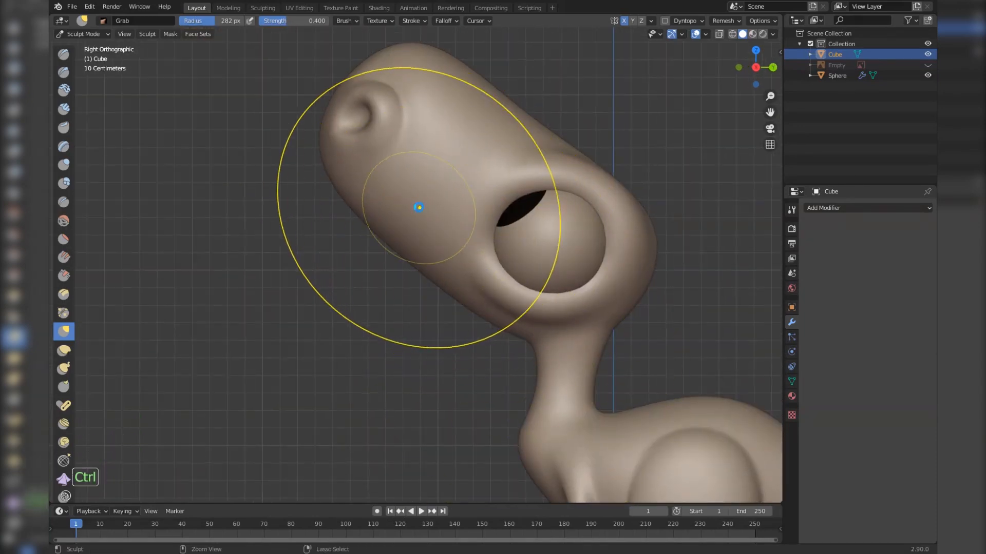
{"action": "key", "text": "ctrl+s"}
{"action": "key", "text": "shift+c"}
{"action": "key", "text": "f"}
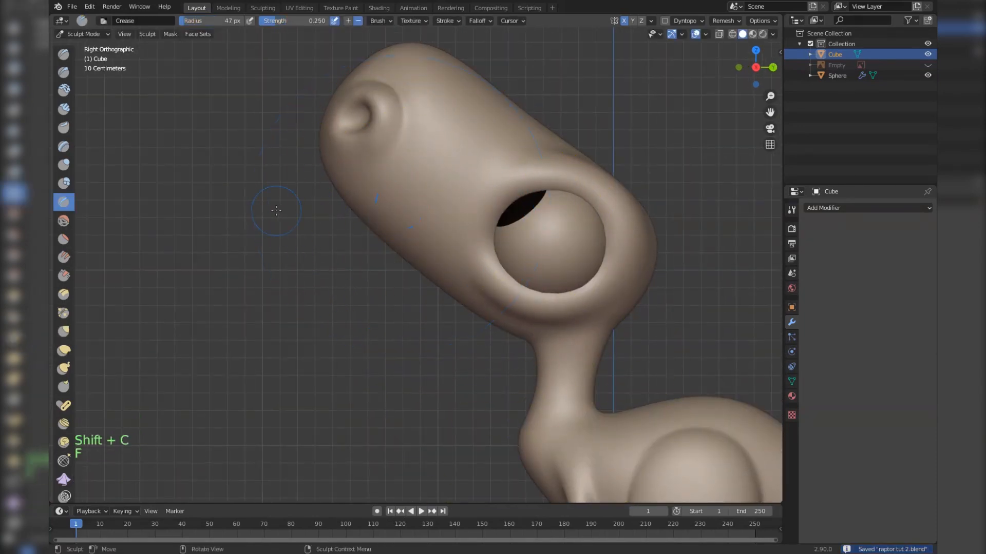
Unhide the Empty reference image and overlay the model on it in wireframe from the right view
{"action": "middle_click_drag", "start_coordinate": [424, 204], "coordinate": [451, 169]}
{"action": "scroll", "coordinate": [456, 171], "scroll_direction": "down", "scroll_amount": 1}
{"action": "key", "text": "KP_3"}
{"action": "scroll", "coordinate": [456, 171], "scroll_direction": "down", "scroll_amount": 3}
{"action": "left_click", "coordinate": [928, 65]}
{"action": "scroll", "coordinate": [563, 154], "scroll_direction": "down", "scroll_amount": 1}
{"action": "scroll", "coordinate": [563, 154], "scroll_direction": "up", "scroll_amount": 2}
{"action": "key", "text": "shift+z"}
{"action": "scroll", "coordinate": [534, 308], "scroll_direction": "up", "scroll_amount": 4}
{"action": "middle_click_drag", "start_coordinate": [488, 288], "coordinate": [383, 174], "text": "shift"}
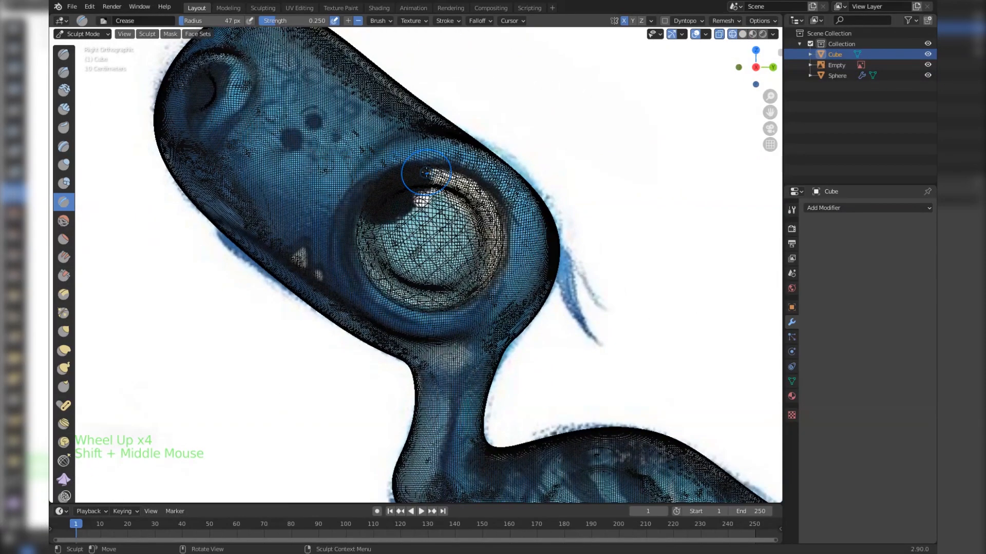
Pull the eye socket rim toward the reference drawing in solid shading using the Grab brush with a 218 px radius
{"action": "key", "text": "z"}
{"action": "key", "text": "g"}
{"action": "key", "text": "f"}
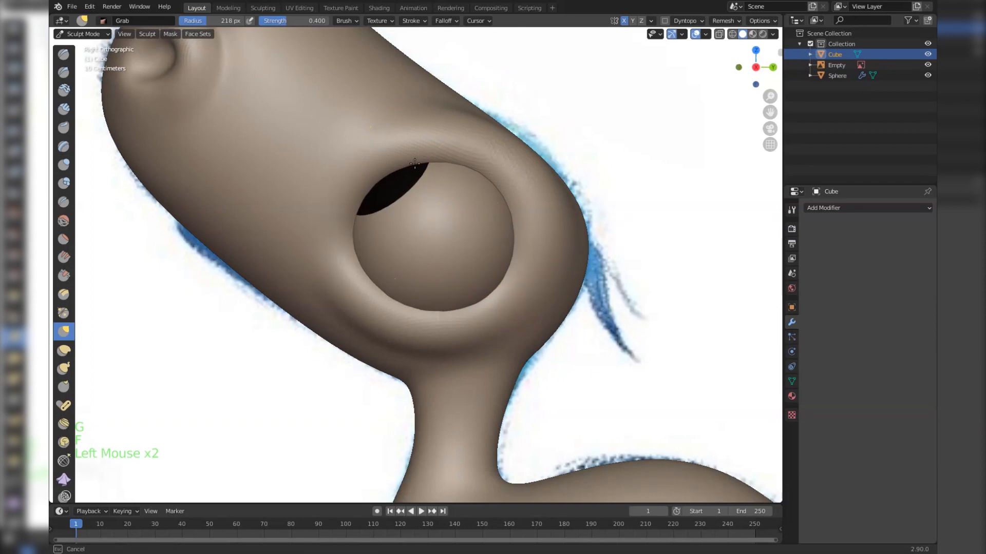
{"action": "left_click_drag", "start_coordinate": [392, 320], "coordinate": [386, 312]}
{"action": "left_click_drag", "start_coordinate": [358, 281], "coordinate": [361, 278]}
{"action": "left_click_drag", "start_coordinate": [340, 232], "coordinate": [343, 227]}
{"action": "scroll", "coordinate": [435, 262], "scroll_direction": "down", "scroll_amount": 7}
{"action": "key", "text": "z"}
{"action": "scroll", "coordinate": [406, 246], "scroll_direction": "up", "scroll_amount": 9}
{"action": "scroll", "coordinate": [550, 278], "scroll_direction": "down", "scroll_amount": 6}
{"action": "key", "text": "z"}
{"action": "scroll", "coordinate": [550, 277], "scroll_direction": "down", "scroll_amount": 5}
In Object Mode, move the Empty reference image about -4.23 m along Y so it sits in front of the model
{"action": "left_click_drag", "start_coordinate": [84, 34], "coordinate": [85, 46]}
{"action": "scroll", "coordinate": [429, 253], "scroll_direction": "up", "scroll_amount": 3}
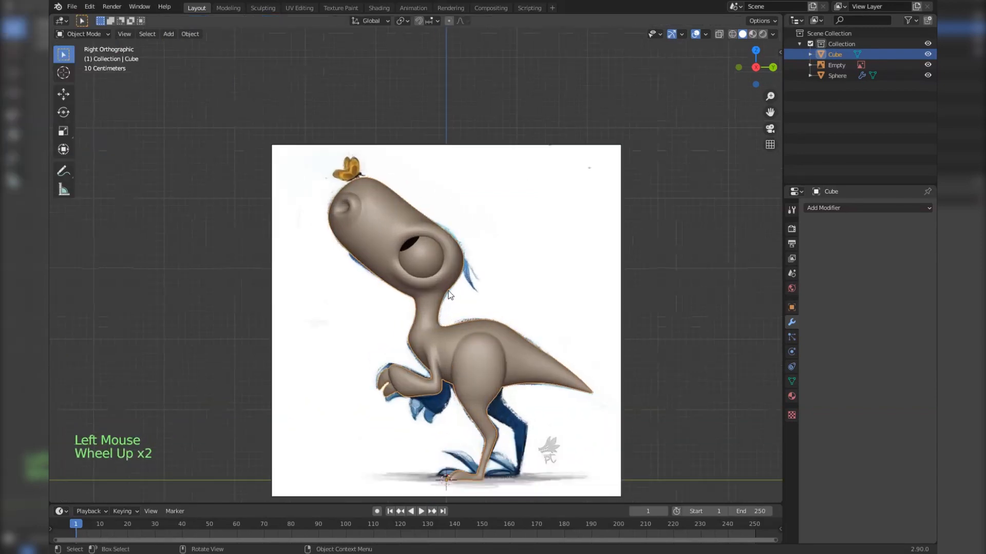
{"action": "key", "text": "g"}
{"action": "left_click", "coordinate": [439, 317]}
{"action": "scroll", "coordinate": [437, 312], "scroll_direction": "down", "scroll_amount": 1}
{"action": "left_click", "coordinate": [424, 279]}
{"action": "left_click", "coordinate": [425, 267], "text": "shift"}
{"action": "scroll", "coordinate": [498, 279], "scroll_direction": "down", "scroll_amount": 1}
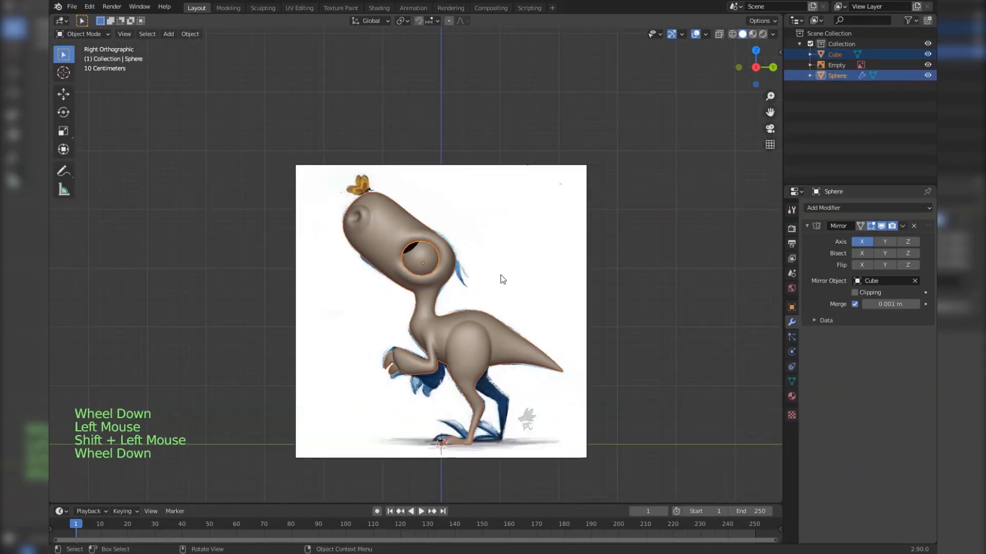
{"action": "left_click", "coordinate": [503, 279]}
{"action": "key", "text": "g"}
{"action": "key", "text": "g"}
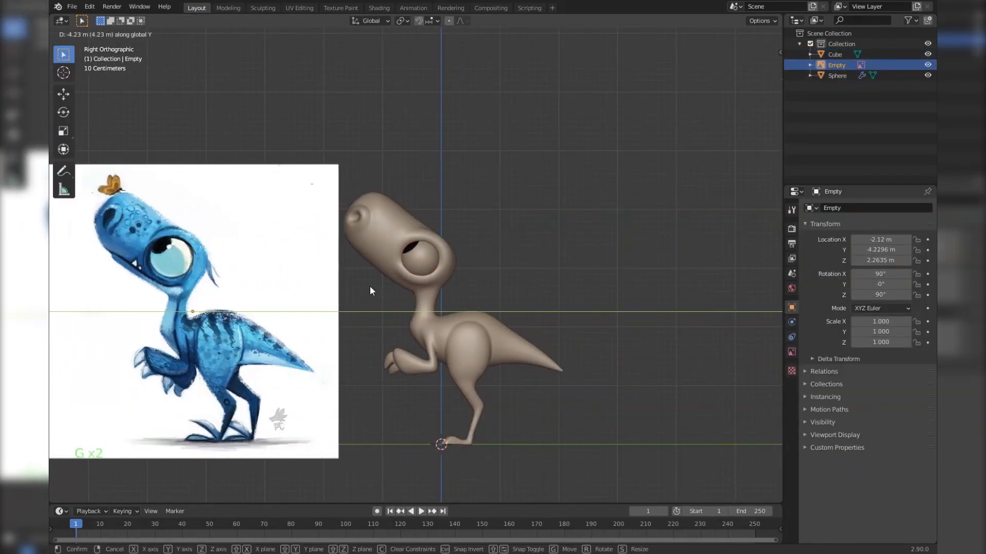
{"action": "left_click", "coordinate": [370, 286]}
Select the dinosaur body mesh and return to Sculpt Mode
{"action": "middle_click_drag", "start_coordinate": [370, 285], "coordinate": [466, 289], "text": "shift"}
{"action": "scroll", "coordinate": [466, 289], "scroll_direction": "up", "scroll_amount": 1}
{"action": "left_click", "coordinate": [452, 271]}
{"action": "left_click", "coordinate": [85, 34]}
{"action": "left_click", "coordinate": [87, 68]}
Reshape the nostril area of the snout from the side using the Grab brush with a 320 px radius
{"action": "scroll", "coordinate": [401, 179], "scroll_direction": "up", "scroll_amount": 5}
{"action": "middle_click_drag", "start_coordinate": [427, 204], "coordinate": [409, 275], "text": "shift"}
{"action": "scroll", "coordinate": [436, 231], "scroll_direction": "up", "scroll_amount": 5}
{"action": "mouse_move", "coordinate": [468, 172]}
{"action": "left_mouse_down"}
{"action": "mouse_move", "coordinate": [495, 132]}
{"action": "mouse_move", "coordinate": [466, 132]}
{"action": "left_mouse_up"}
{"action": "key", "text": "f"}
{"action": "left_click", "coordinate": [488, 70]}
{"action": "scroll", "coordinate": [477, 103], "scroll_direction": "down", "scroll_amount": 2}
{"action": "left_click_drag", "start_coordinate": [495, 180], "coordinate": [489, 183]}
{"action": "scroll", "coordinate": [538, 211], "scroll_direction": "down", "scroll_amount": 10}
{"action": "scroll", "coordinate": [533, 211], "scroll_direction": "down", "scroll_amount": 1}
Pull the nostril rim and the adjoining snout surface into shape from several perspective angles
{"action": "scroll", "coordinate": [452, 226], "scroll_direction": "up", "scroll_amount": 13}
{"action": "mouse_move", "coordinate": [452, 224]}
{"action": "middle_mouse_down"}
{"action": "mouse_move", "coordinate": [482, 222]}
{"action": "mouse_move", "coordinate": [482, 257]}
{"action": "middle_mouse_up"}
{"action": "scroll", "coordinate": [488, 242], "scroll_direction": "down", "scroll_amount": 3}
{"action": "middle_click_drag", "start_coordinate": [487, 236], "coordinate": [506, 229]}
{"action": "scroll", "coordinate": [513, 234], "scroll_direction": "up", "scroll_amount": 3}
{"action": "left_click_drag", "start_coordinate": [566, 272], "coordinate": [546, 251]}
{"action": "left_click_drag", "start_coordinate": [429, 286], "coordinate": [418, 261]}
{"action": "scroll", "coordinate": [447, 262], "scroll_direction": "down", "scroll_amount": 2}
{"action": "middle_click_drag", "start_coordinate": [457, 257], "coordinate": [367, 242]}
{"action": "scroll", "coordinate": [395, 247], "scroll_direction": "up", "scroll_amount": 1}
{"action": "mouse_move", "coordinate": [340, 239]}
{"action": "left_mouse_down"}
{"action": "mouse_move", "coordinate": [315, 236]}
{"action": "mouse_move", "coordinate": [371, 243]}
{"action": "left_mouse_up"}
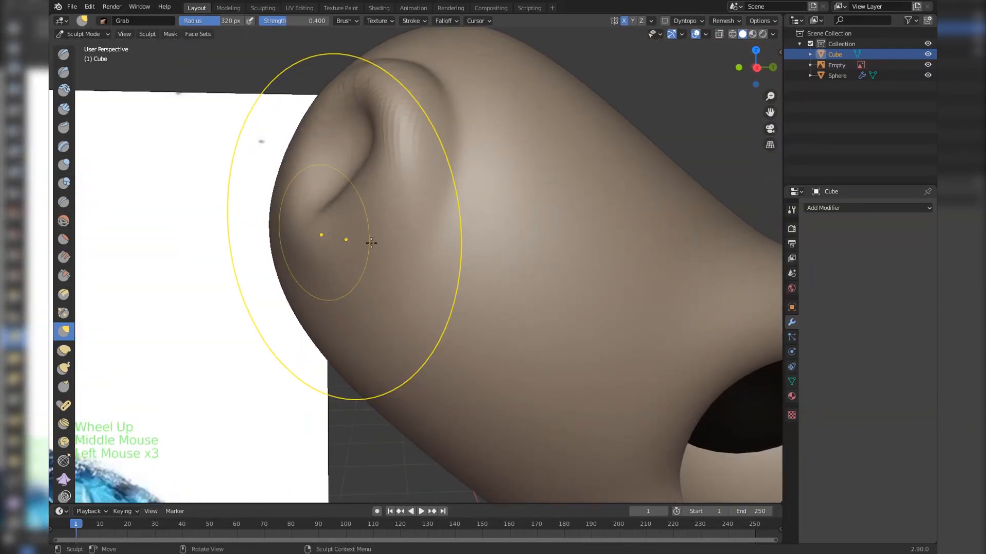
Nudge the snout with short Grab strokes and compare the whole figure with the reference in the right view
{"action": "middle_click_drag", "start_coordinate": [380, 244], "coordinate": [480, 257]}
{"action": "scroll", "coordinate": [555, 280], "scroll_direction": "up", "scroll_amount": 1}
{"action": "left_click_drag", "start_coordinate": [590, 294], "coordinate": [598, 287]}
{"action": "left_click_drag", "start_coordinate": [600, 288], "coordinate": [606, 281]}
{"action": "scroll", "coordinate": [613, 274], "scroll_direction": "down", "scroll_amount": 5}
{"action": "key", "text": "KP_3"}
{"action": "scroll", "coordinate": [618, 269], "scroll_direction": "down", "scroll_amount": 7}
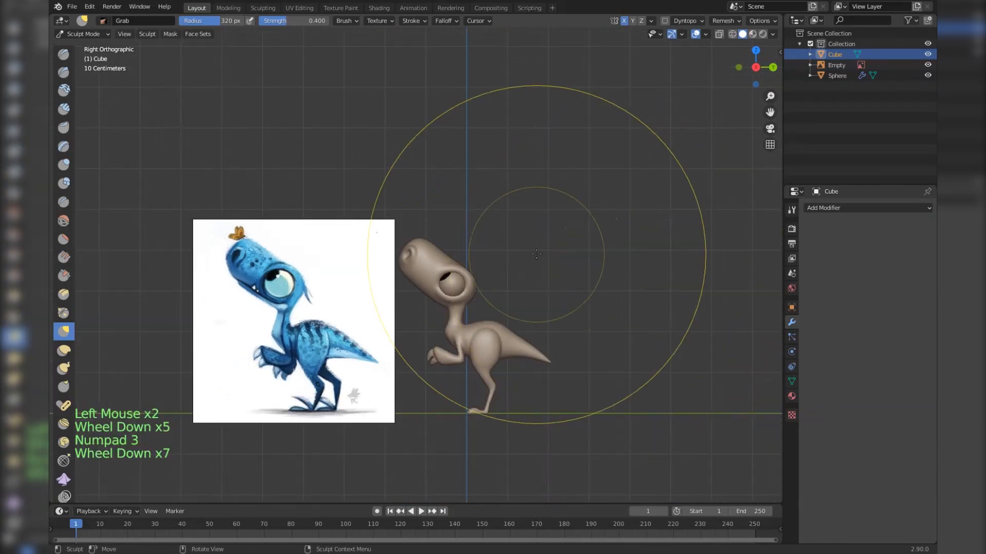
Reshape the snout tip and nostril contour with a series of Grab strokes in the right view
{"action": "scroll", "coordinate": [414, 267], "scroll_direction": "up", "scroll_amount": 13}
{"action": "left_click_drag", "start_coordinate": [360, 236], "coordinate": [362, 224]}
{"action": "left_click_drag", "start_coordinate": [377, 249], "coordinate": [383, 233]}
{"action": "left_click_drag", "start_coordinate": [377, 231], "coordinate": [384, 219]}
{"action": "mouse_move", "coordinate": [380, 213]}
{"action": "left_mouse_down"}
{"action": "mouse_move", "coordinate": [386, 202]}
{"action": "mouse_move", "coordinate": [362, 167]}
{"action": "left_mouse_up"}
{"action": "mouse_move", "coordinate": [359, 121]}
{"action": "left_mouse_down"}
{"action": "mouse_move", "coordinate": [354, 106]}
{"action": "mouse_move", "coordinate": [359, 116]}
{"action": "left_mouse_up"}
{"action": "left_click_drag", "start_coordinate": [362, 110], "coordinate": [369, 118]}
{"action": "left_click_drag", "start_coordinate": [373, 116], "coordinate": [378, 121]}
{"action": "scroll", "coordinate": [378, 123], "scroll_direction": "down", "scroll_amount": 12}
Smooth the snout surface beside the nostril and adjust it with one more Grab stroke
{"action": "scroll", "coordinate": [308, 231], "scroll_direction": "up", "scroll_amount": 11}
{"action": "left_click_drag", "start_coordinate": [309, 247], "coordinate": [314, 246], "text": "shift"}
{"action": "left_click_drag", "start_coordinate": [313, 244], "coordinate": [319, 249], "text": "shift"}
{"action": "left_click_drag", "start_coordinate": [359, 251], "coordinate": [367, 253]}
{"action": "scroll", "coordinate": [451, 242], "scroll_direction": "down", "scroll_amount": 11}
Carve the brow fold above the eye socket using the Crease brush with a 58 px radius and 0.250 strength
{"action": "key", "text": "shift+c"}
{"action": "key", "text": "f"}
{"action": "middle_click_drag", "start_coordinate": [338, 256], "coordinate": [401, 302]}
{"action": "scroll", "coordinate": [359, 267], "scroll_direction": "up", "scroll_amount": 5}
{"action": "scroll", "coordinate": [401, 302], "scroll_direction": "up", "scroll_amount": 3}
{"action": "key", "text": "f"}
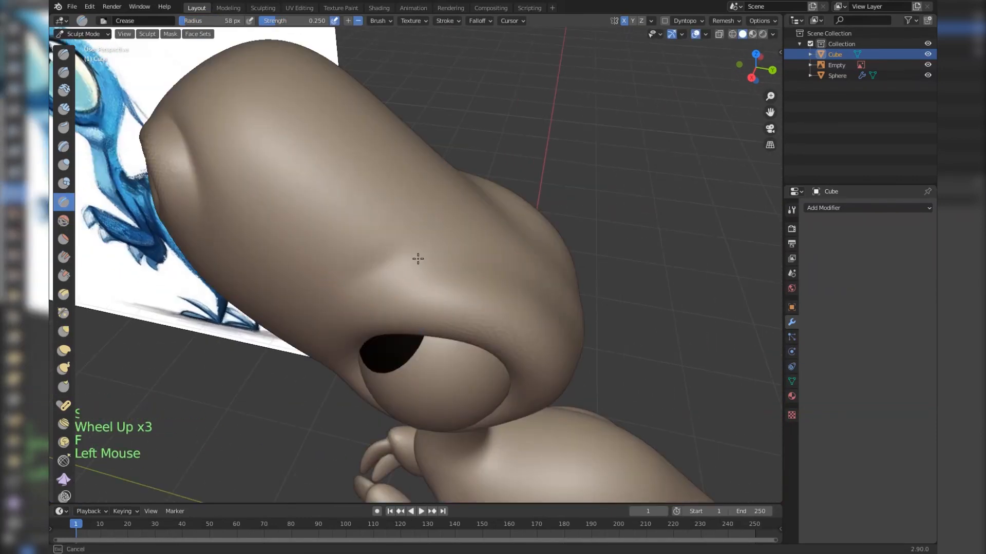
{"action": "middle_click_drag", "start_coordinate": [518, 305], "coordinate": [441, 314]}
{"action": "scroll", "coordinate": [441, 314], "scroll_direction": "up", "scroll_amount": 1}
{"action": "middle_click_drag", "start_coordinate": [442, 314], "coordinate": [361, 326]}
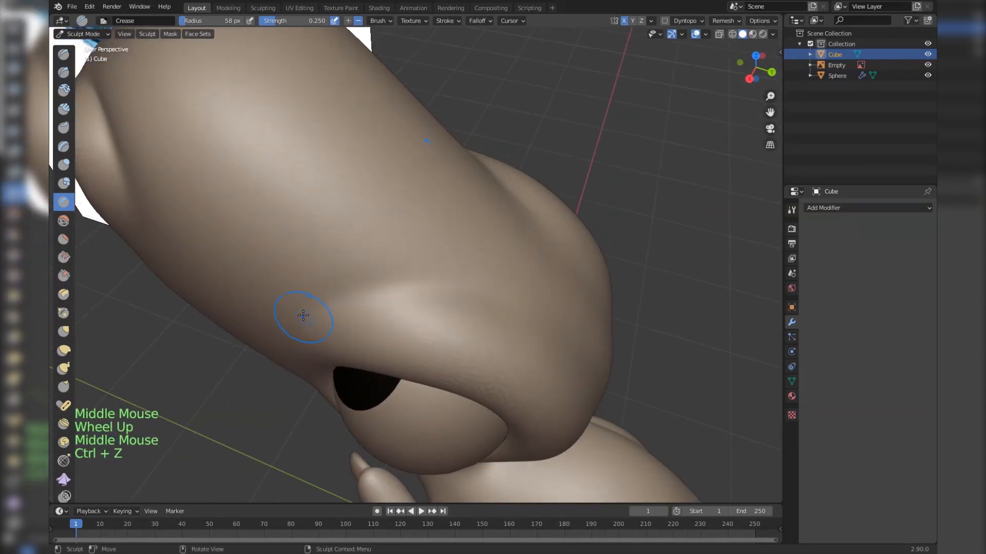
{"action": "key", "text": "z"}
{"action": "left_click_drag", "start_coordinate": [403, 286], "coordinate": [513, 308]}
Continue the crease around the back of the brow and along the underside of the eye socket
{"action": "mouse_move", "coordinate": [550, 313]}
{"action": "middle_mouse_down"}
{"action": "mouse_move", "coordinate": [489, 325]}
{"action": "mouse_move", "coordinate": [575, 280]}
{"action": "mouse_move", "coordinate": [475, 287]}
{"action": "middle_mouse_up"}
{"action": "scroll", "coordinate": [489, 325], "scroll_direction": "down", "scroll_amount": 4}
{"action": "scroll", "coordinate": [388, 245], "scroll_direction": "up", "scroll_amount": 2}
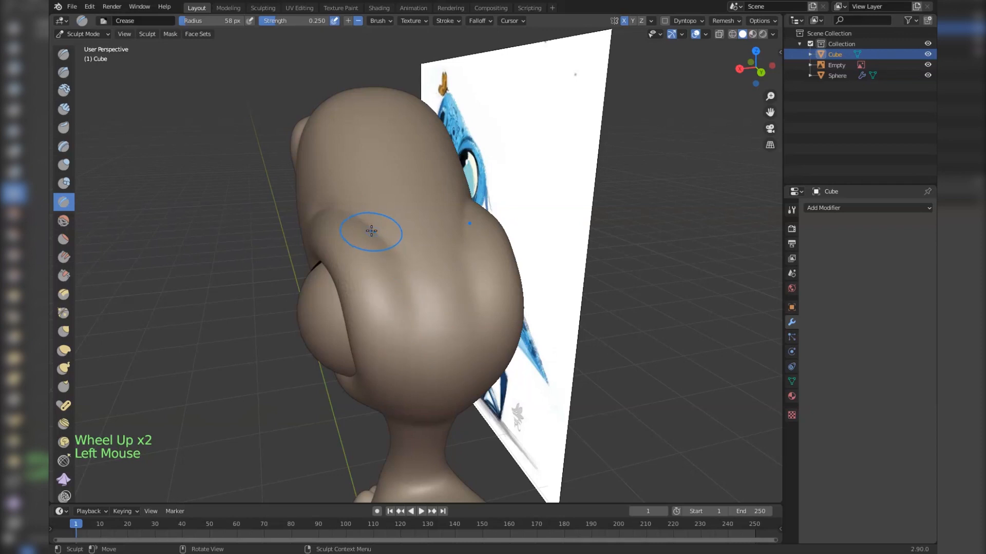
{"action": "middle_click_drag", "start_coordinate": [432, 271], "coordinate": [434, 325]}
{"action": "scroll", "coordinate": [347, 278], "scroll_direction": "up", "scroll_amount": 2}
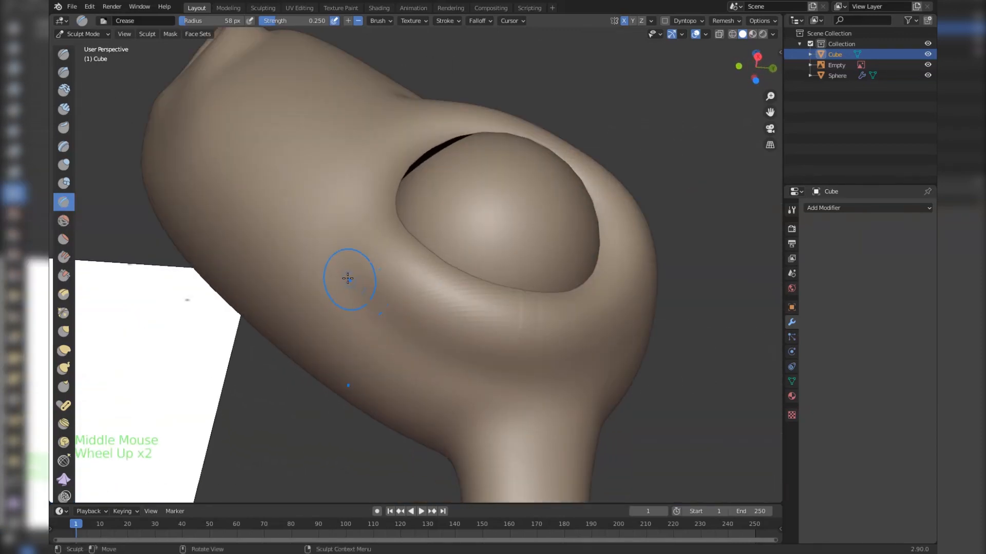
{"action": "scroll", "coordinate": [633, 364], "scroll_direction": "down", "scroll_amount": 8}
{"action": "middle_click_drag", "start_coordinate": [517, 392], "coordinate": [467, 396]}
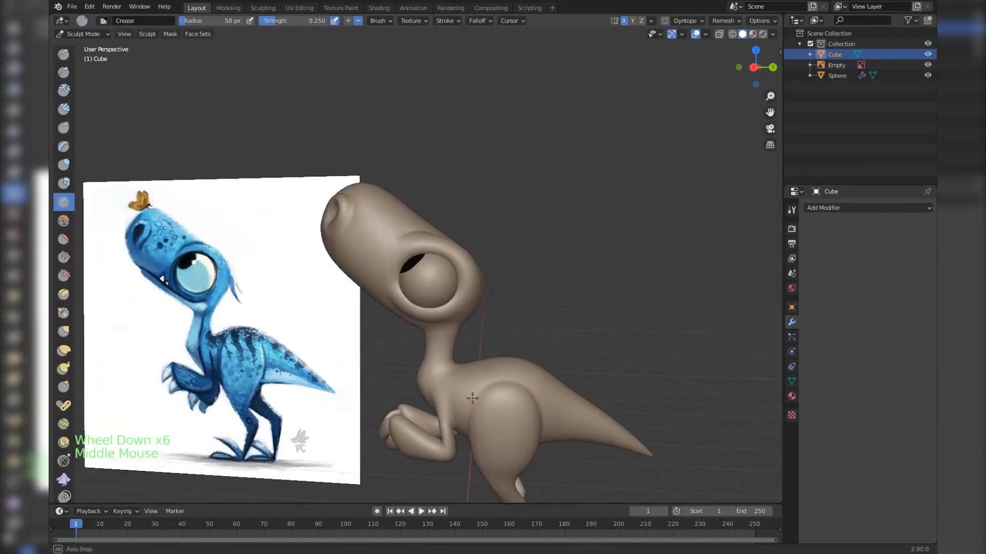
Undo the last stroke and crease the back of the neck where it meets the head
{"action": "scroll", "coordinate": [448, 330], "scroll_direction": "up", "scroll_amount": 5}
{"action": "mouse_move", "coordinate": [449, 331]}
{"action": "middle_mouse_down"}
{"action": "mouse_move", "coordinate": [464, 302]}
{"action": "mouse_move", "coordinate": [446, 268]}
{"action": "middle_mouse_up"}
{"action": "key", "text": "ctrl+z"}
{"action": "scroll", "coordinate": [413, 379], "scroll_direction": "down", "scroll_amount": 3}
{"action": "mouse_move", "coordinate": [413, 379]}
{"action": "middle_mouse_down"}
{"action": "mouse_move", "coordinate": [375, 374]}
{"action": "mouse_move", "coordinate": [509, 369]}
{"action": "mouse_move", "coordinate": [418, 368]}
{"action": "middle_mouse_up"}
{"action": "middle_click_drag", "start_coordinate": [421, 368], "coordinate": [430, 323], "text": "shift"}
{"action": "scroll", "coordinate": [432, 323], "scroll_direction": "up", "scroll_amount": 5}
{"action": "left_click_drag", "start_coordinate": [398, 332], "coordinate": [595, 357]}
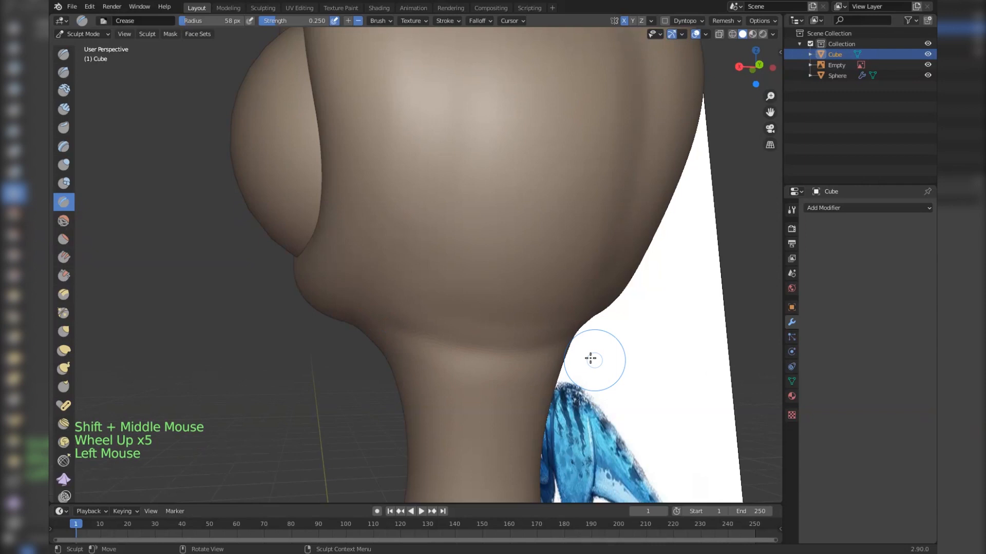
Undo the last neck stroke and redo the crease under the back of the head
{"action": "scroll", "coordinate": [590, 358], "scroll_direction": "down", "scroll_amount": 3}
{"action": "middle_click_drag", "start_coordinate": [591, 358], "coordinate": [474, 282]}
{"action": "scroll", "coordinate": [474, 282], "scroll_direction": "up", "scroll_amount": 2}
{"action": "key", "text": "ctrl+z"}
{"action": "left_click", "coordinate": [586, 305]}
Try to crease the base of the neck where it meets the back
{"action": "mouse_move", "coordinate": [547, 312]}
{"action": "middle_mouse_down"}
{"action": "mouse_move", "coordinate": [585, 305]}
{"action": "mouse_move", "coordinate": [559, 360]}
{"action": "mouse_move", "coordinate": [514, 359]}
{"action": "middle_mouse_up"}
{"action": "scroll", "coordinate": [585, 321], "scroll_direction": "down", "scroll_amount": 5}
{"action": "scroll", "coordinate": [564, 349], "scroll_direction": "down", "scroll_amount": 3}
{"action": "scroll", "coordinate": [559, 360], "scroll_direction": "up", "scroll_amount": 4}
{"action": "middle_click_drag", "start_coordinate": [514, 359], "coordinate": [462, 366], "text": "shift"}
{"action": "middle_click_drag", "start_coordinate": [462, 366], "coordinate": [409, 372], "text": "shift"}
{"action": "scroll", "coordinate": [409, 372], "scroll_direction": "up", "scroll_amount": 5}
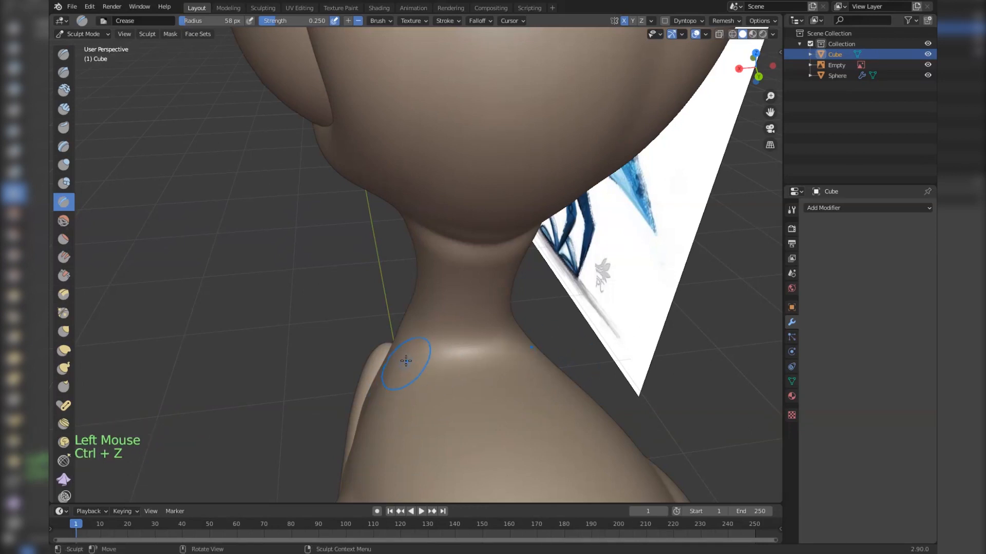
{"action": "scroll", "coordinate": [487, 355], "scroll_direction": "down", "scroll_amount": 4}
{"action": "middle_click_drag", "start_coordinate": [488, 355], "coordinate": [442, 367]}
{"action": "scroll", "coordinate": [534, 354], "scroll_direction": "up", "scroll_amount": 6}
{"action": "key", "text": "ctrl+z"}
Undo the hard line across the neck base and redraw the crease between neck and back
{"action": "middle_click_drag", "start_coordinate": [561, 349], "coordinate": [422, 366]}
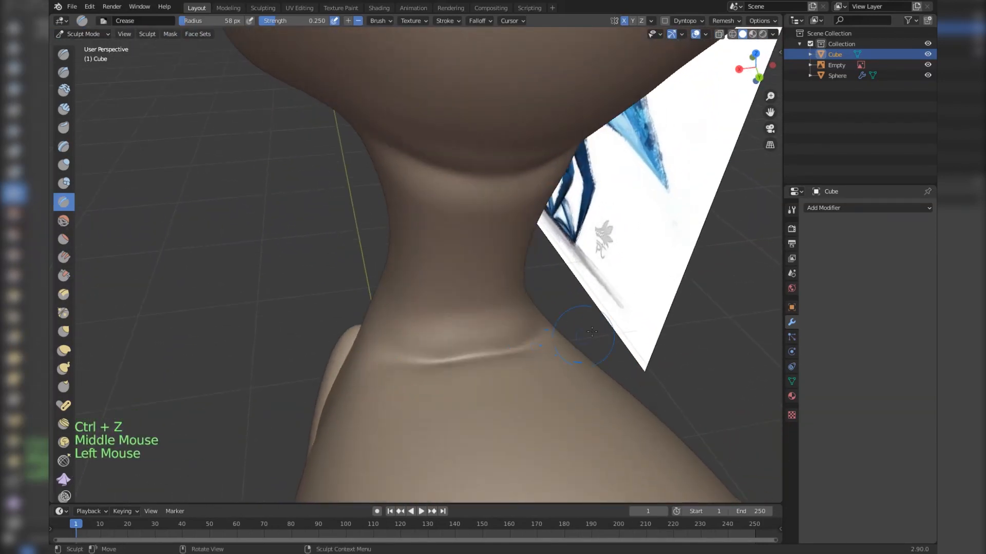
{"action": "scroll", "coordinate": [539, 336], "scroll_direction": "down", "scroll_amount": 1}
{"action": "key", "text": "ctrl+z"}
{"action": "scroll", "coordinate": [411, 359], "scroll_direction": "up", "scroll_amount": 2}
{"action": "left_click_drag", "start_coordinate": [489, 372], "coordinate": [524, 366]}
Try an inverted Crease stroke across the front base of the neck
{"action": "scroll", "coordinate": [524, 366], "scroll_direction": "down", "scroll_amount": 5}
{"action": "middle_click_drag", "start_coordinate": [523, 365], "coordinate": [614, 352]}
{"action": "scroll", "coordinate": [614, 352], "scroll_direction": "down", "scroll_amount": 5}
{"action": "middle_click_drag", "start_coordinate": [534, 349], "coordinate": [601, 340]}
{"action": "scroll", "coordinate": [411, 334], "scroll_direction": "up", "scroll_amount": 6}
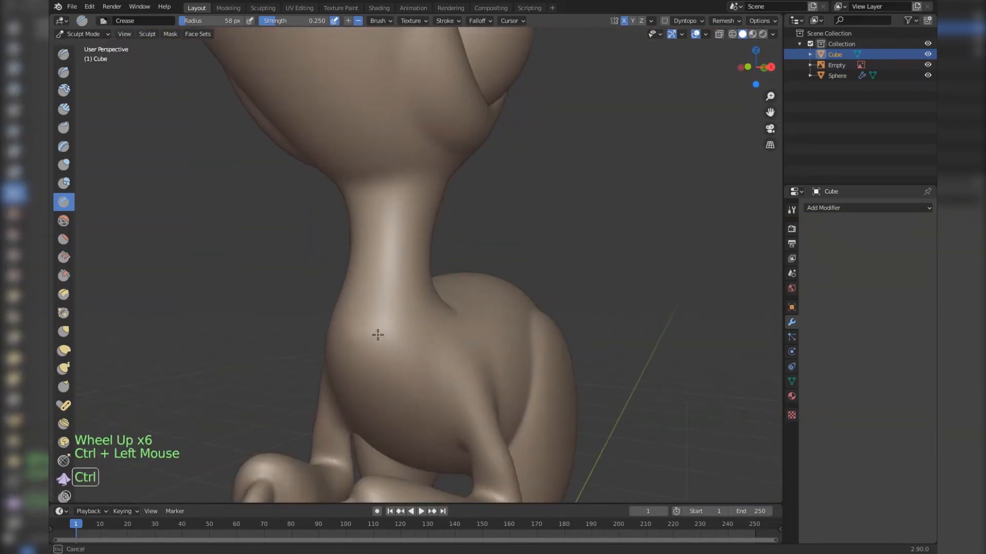
{"action": "left_click_drag", "start_coordinate": [378, 335], "coordinate": [368, 333], "text": "ctrl"}
{"action": "middle_click_drag", "start_coordinate": [367, 334], "coordinate": [398, 331]}
{"action": "key", "text": "ctrl+z"}
Try longer inverted Crease strokes across the upper chest, then undo the last one
{"action": "left_click_drag", "start_coordinate": [370, 330], "coordinate": [429, 341], "text": "ctrl"}
{"action": "middle_click_drag", "start_coordinate": [430, 341], "coordinate": [352, 340]}
{"action": "left_click_drag", "start_coordinate": [410, 346], "coordinate": [437, 349], "text": "ctrl"}
{"action": "scroll", "coordinate": [442, 349], "scroll_direction": "down", "scroll_amount": 5}
{"action": "mouse_move", "coordinate": [447, 349]}
{"action": "middle_mouse_down"}
{"action": "mouse_move", "coordinate": [418, 351]}
{"action": "mouse_move", "coordinate": [461, 352]}
{"action": "middle_mouse_up"}
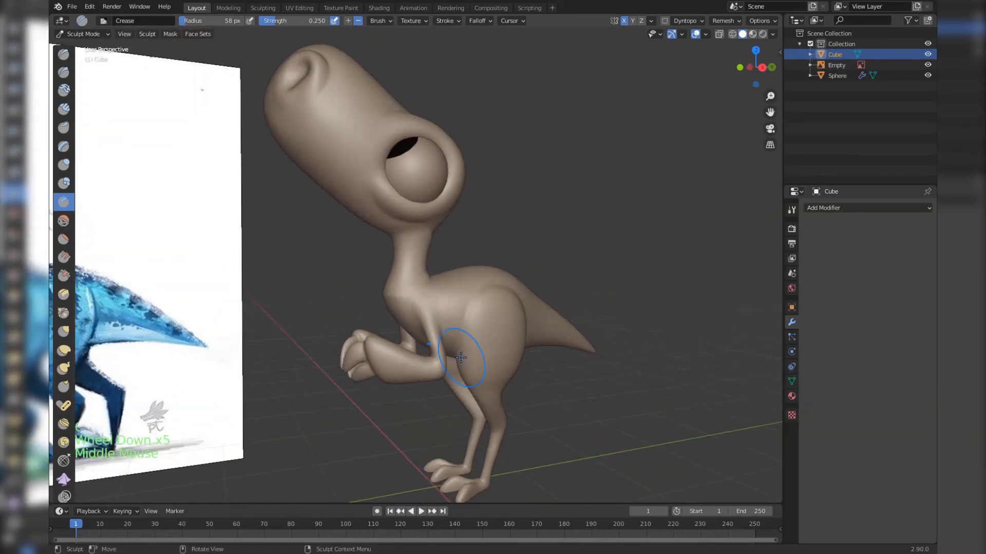
{"action": "key", "text": "ctrl+z"}
Set the Crease brush to 71 px radius and 0.145 strength and build a soft ridge across the upper chest with inverted strokes
{"action": "scroll", "coordinate": [360, 329], "scroll_direction": "up", "scroll_amount": 5}
{"action": "key", "text": "f"}
{"action": "mouse_move", "coordinate": [354, 324]}
{"action": "middle_mouse_down"}
{"action": "mouse_move", "coordinate": [383, 335]}
{"action": "mouse_move", "coordinate": [339, 336]}
{"action": "middle_mouse_up"}
{"action": "left_click_drag", "start_coordinate": [345, 337], "coordinate": [427, 332], "text": "ctrl"}
{"action": "middle_click_drag", "start_coordinate": [427, 332], "coordinate": [398, 339]}
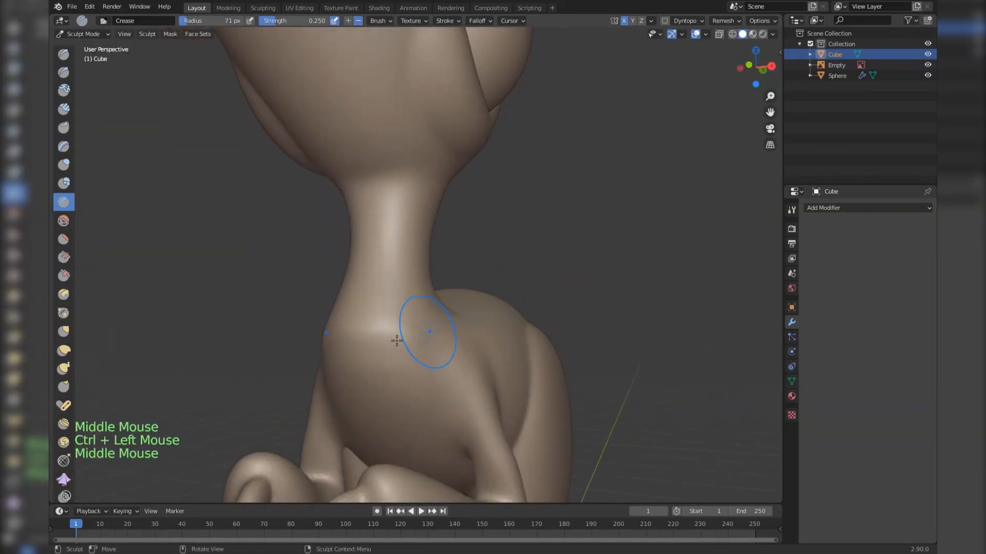
{"action": "scroll", "coordinate": [370, 345], "scroll_direction": "up", "scroll_amount": 2}
{"action": "key", "text": "ctrl+z"}
{"action": "key", "text": "f"}
{"action": "left_click", "coordinate": [336, 354]}
{"action": "key", "text": "shift+f"}
{"action": "left_click", "coordinate": [380, 365], "text": "ctrl"}
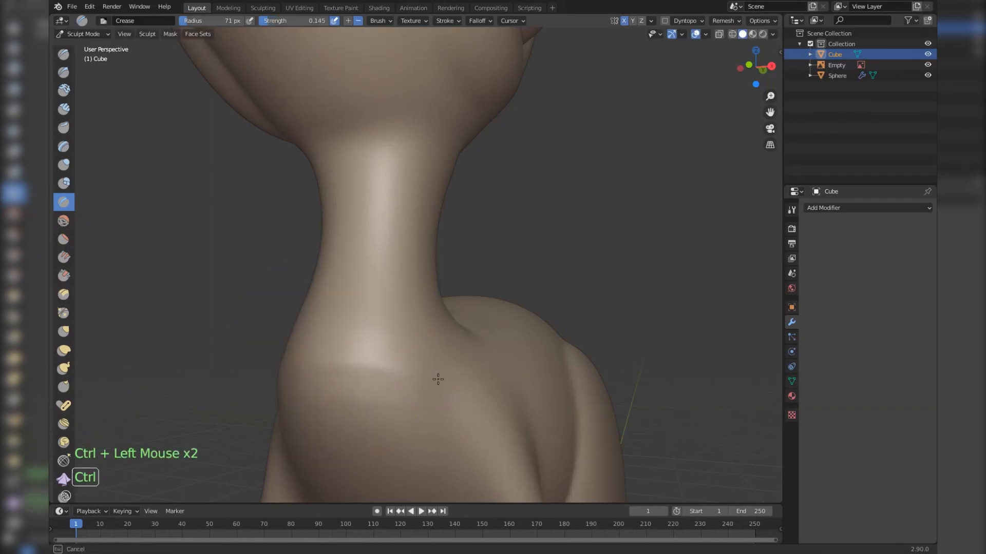
{"action": "left_click", "coordinate": [438, 379], "text": "ctrl"}
Smooth the front of the neck and upper chest with a 113 px brush radius
{"action": "scroll", "coordinate": [440, 378], "scroll_direction": "down", "scroll_amount": 3}
{"action": "middle_click_drag", "start_coordinate": [440, 378], "coordinate": [407, 352]}
{"action": "key", "text": "f"}
{"action": "left_click", "coordinate": [400, 308], "text": "shift"}
{"action": "scroll", "coordinate": [396, 301], "scroll_direction": "up", "scroll_amount": 3}
{"action": "left_click_drag", "start_coordinate": [396, 302], "coordinate": [403, 305], "text": "shift"}
{"action": "scroll", "coordinate": [404, 304], "scroll_direction": "down", "scroll_amount": 4}
{"action": "middle_click_drag", "start_coordinate": [404, 305], "coordinate": [377, 341]}
{"action": "scroll", "coordinate": [376, 340], "scroll_direction": "up", "scroll_amount": 3}
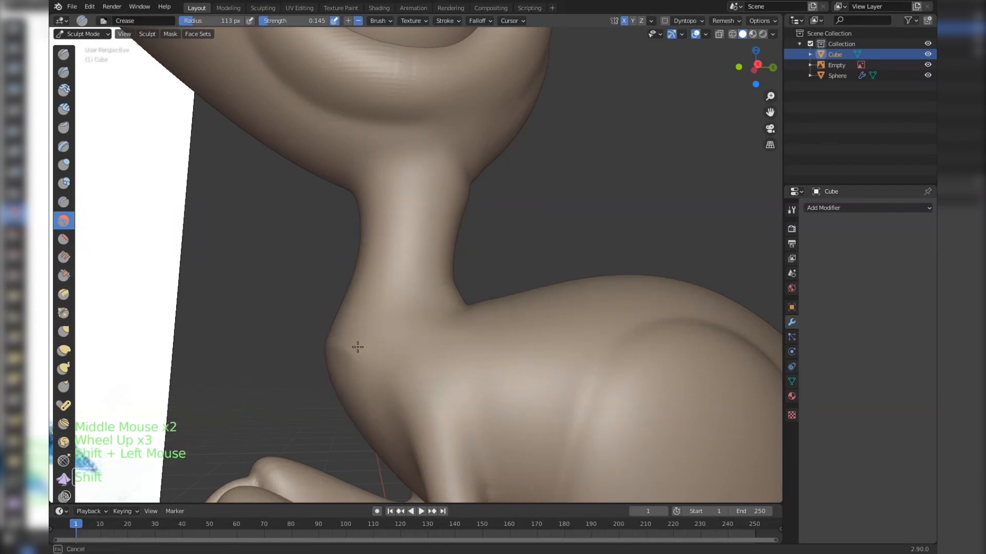
{"action": "left_click_drag", "start_coordinate": [358, 347], "coordinate": [362, 343], "text": "shift"}
Smooth the top of the head ahead of the brow fold
{"action": "scroll", "coordinate": [567, 330], "scroll_direction": "down", "scroll_amount": 10}
{"action": "mouse_move", "coordinate": [568, 330]}
{"action": "middle_mouse_down"}
{"action": "mouse_move", "coordinate": [495, 341]}
{"action": "mouse_move", "coordinate": [485, 370]}
{"action": "middle_mouse_up"}
{"action": "scroll", "coordinate": [455, 222], "scroll_direction": "up", "scroll_amount": 6}
{"action": "middle_click_drag", "start_coordinate": [455, 222], "coordinate": [451, 272], "text": "shift"}
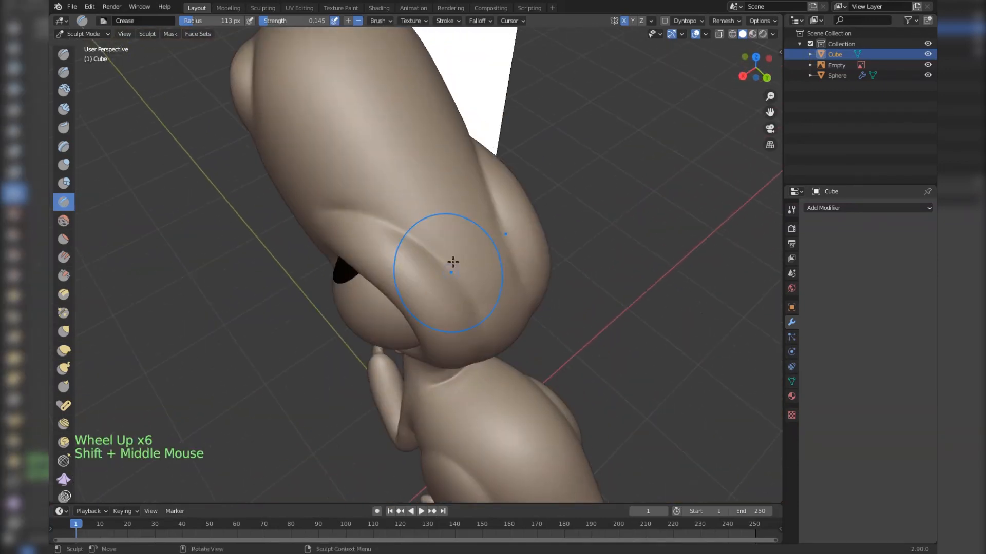
{"action": "scroll", "coordinate": [453, 262], "scroll_direction": "up", "scroll_amount": 1}
{"action": "left_click_drag", "start_coordinate": [348, 154], "coordinate": [344, 151], "text": "shift"}
{"action": "scroll", "coordinate": [468, 235], "scroll_direction": "down", "scroll_amount": 3}
{"action": "middle_click_drag", "start_coordinate": [468, 235], "coordinate": [468, 259]}
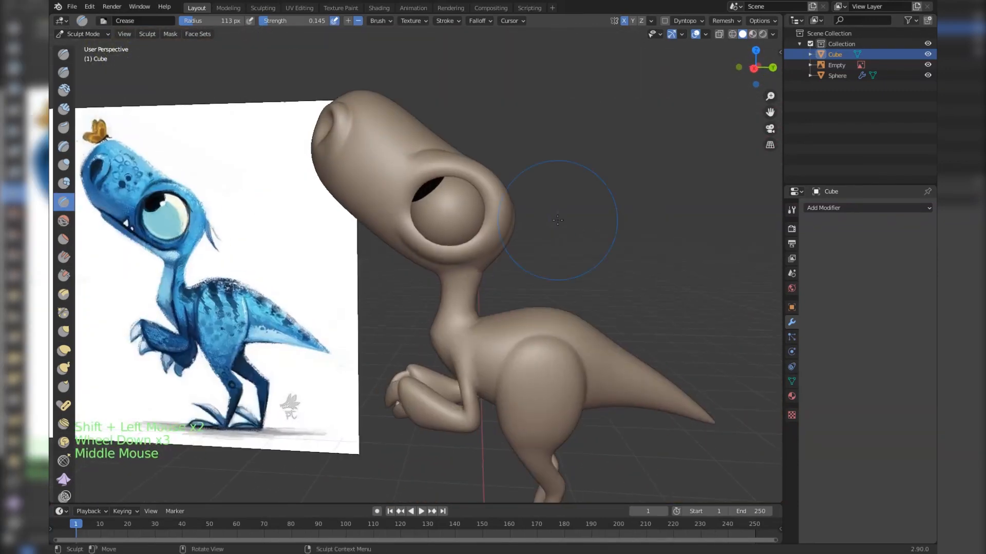
Set the Crease brush radius to 74 px and carve a mouth line across the underside of the snout
{"action": "scroll", "coordinate": [469, 263], "scroll_direction": "down", "scroll_amount": 2}
{"action": "key", "text": "KP_3"}
{"action": "middle_click_drag", "start_coordinate": [398, 245], "coordinate": [485, 224], "text": "shift"}
{"action": "scroll", "coordinate": [403, 248], "scroll_direction": "up", "scroll_amount": 3}
{"action": "scroll", "coordinate": [403, 248], "scroll_direction": "down", "scroll_amount": 3}
{"action": "scroll", "coordinate": [403, 249], "scroll_direction": "up", "scroll_amount": 6}
{"action": "middle_click_drag", "start_coordinate": [485, 224], "coordinate": [239, 197], "text": "shift"}
{"action": "middle_click_drag", "start_coordinate": [239, 198], "coordinate": [273, 204]}
{"action": "scroll", "coordinate": [273, 205], "scroll_direction": "up", "scroll_amount": 2}
{"action": "key", "text": "shift+c"}
{"action": "key", "text": "f"}
{"action": "left_click", "coordinate": [251, 202]}
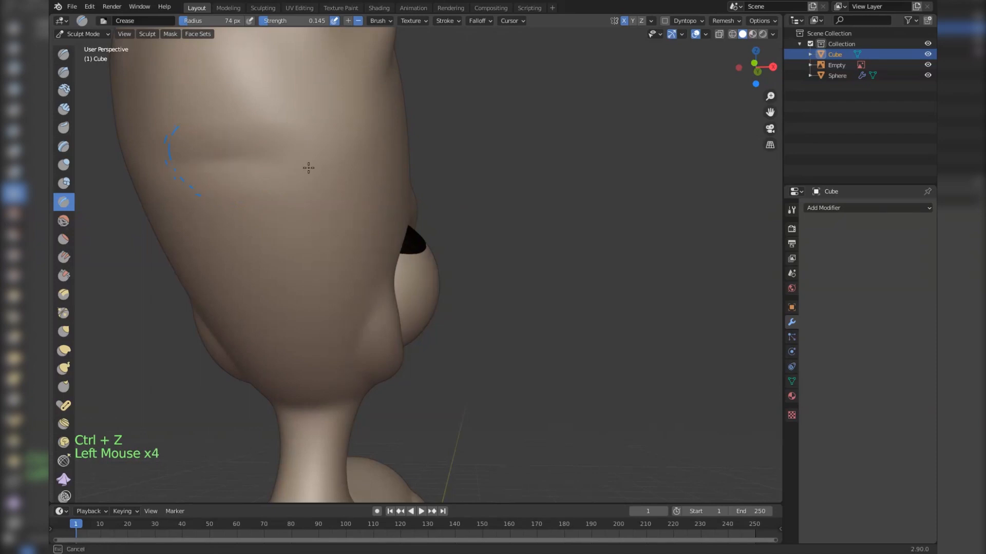
Try to continue the mouth crease along the jaw in the right view
{"action": "key", "text": "KP_3"}
{"action": "scroll", "coordinate": [334, 206], "scroll_direction": "down", "scroll_amount": 10}
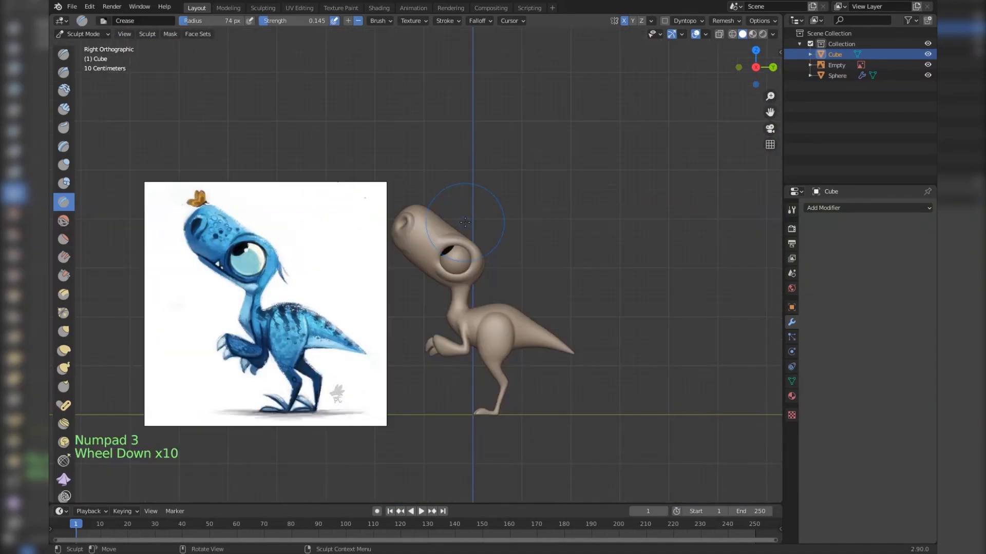
{"action": "scroll", "coordinate": [359, 206], "scroll_direction": "up", "scroll_amount": 11}
{"action": "left_click", "coordinate": [335, 171]}
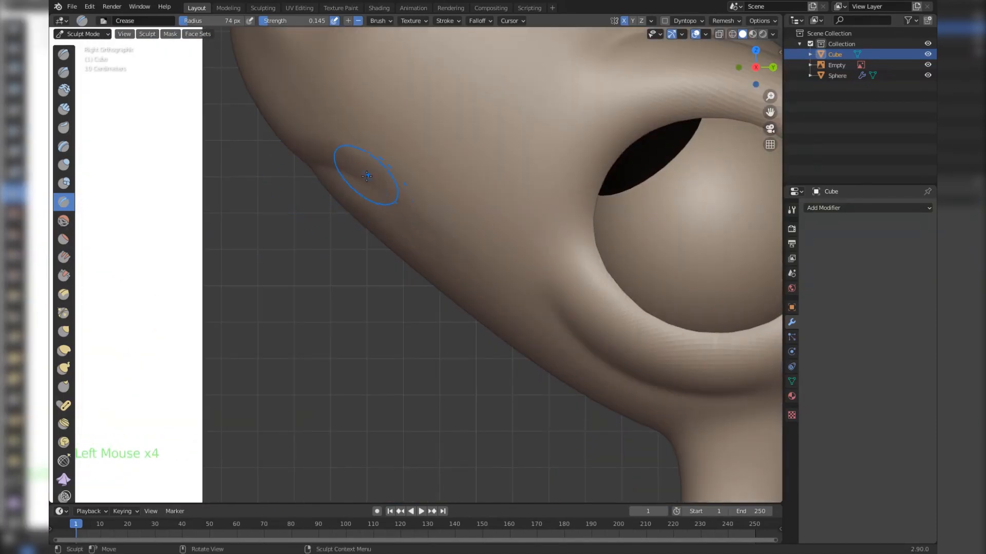
{"action": "scroll", "coordinate": [621, 404], "scroll_direction": "down", "scroll_amount": 5}
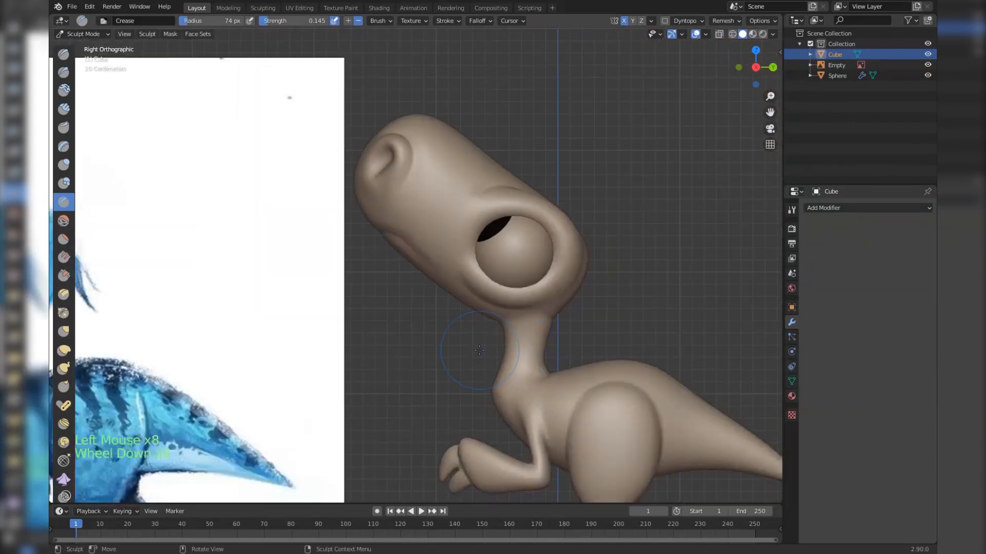
Undo the recent crease strokes on the jaw
{"action": "key", "text": "ctrl+z"}
{"action": "key", "text": "ctrl+z"}
{"action": "key", "text": "ctrl+z"}
{"action": "scroll", "coordinate": [473, 285], "scroll_direction": "up", "scroll_amount": 5}
{"action": "key", "text": "ctrl+z"}
{"action": "key", "text": "ctrl+z"}
{"action": "key", "text": "ctrl+z"}
Carve the mouth line along the side of the jaw using the Crease brush with a 47 px radius
{"action": "mouse_move", "coordinate": [473, 286]}
{"action": "middle_mouse_down"}
{"action": "mouse_move", "coordinate": [378, 246]}
{"action": "mouse_move", "coordinate": [336, 163]}
{"action": "middle_mouse_up"}
{"action": "scroll", "coordinate": [342, 241], "scroll_direction": "up", "scroll_amount": 2}
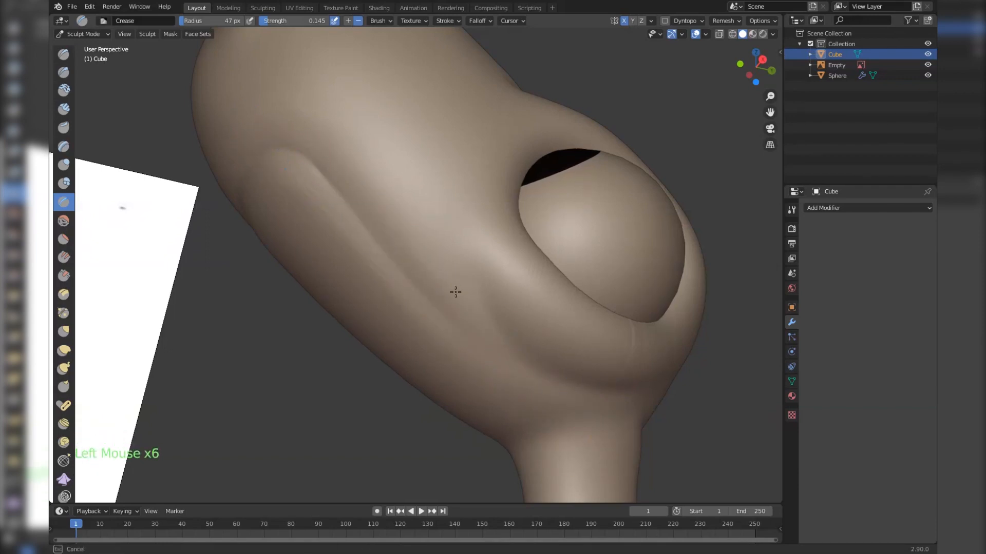
{"action": "middle_click_drag", "start_coordinate": [412, 264], "coordinate": [359, 216]}
{"action": "scroll", "coordinate": [393, 259], "scroll_direction": "down", "scroll_amount": 8}
{"action": "scroll", "coordinate": [387, 258], "scroll_direction": "up", "scroll_amount": 6}
{"action": "scroll", "coordinate": [387, 259], "scroll_direction": "up", "scroll_amount": 5}
Sharpen the curved front of the mouth line across the underside of the snout
{"action": "middle_click_drag", "start_coordinate": [359, 216], "coordinate": [329, 169], "text": "shift"}
{"action": "scroll", "coordinate": [308, 147], "scroll_direction": "up", "scroll_amount": 3}
{"action": "left_click", "coordinate": [309, 147]}
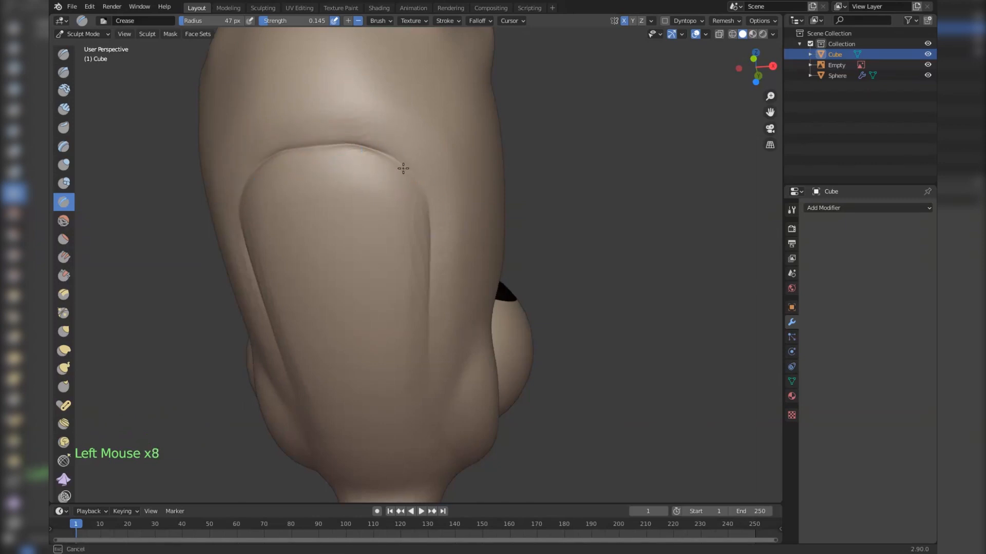
{"action": "left_click", "coordinate": [469, 220]}
Deepen the mouth line along the jaw and extend it back beneath the eye socket
{"action": "middle_click_drag", "start_coordinate": [424, 179], "coordinate": [282, 145]}
{"action": "left_click", "coordinate": [425, 229]}
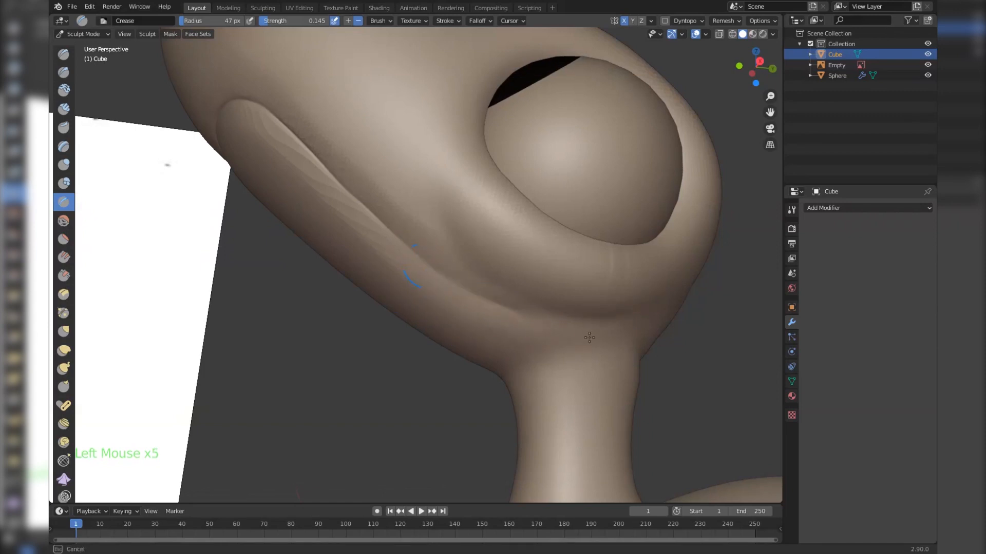
{"action": "left_click", "coordinate": [521, 320]}
{"action": "left_click", "coordinate": [521, 320]}
{"action": "middle_click_drag", "start_coordinate": [521, 320], "coordinate": [461, 281]}
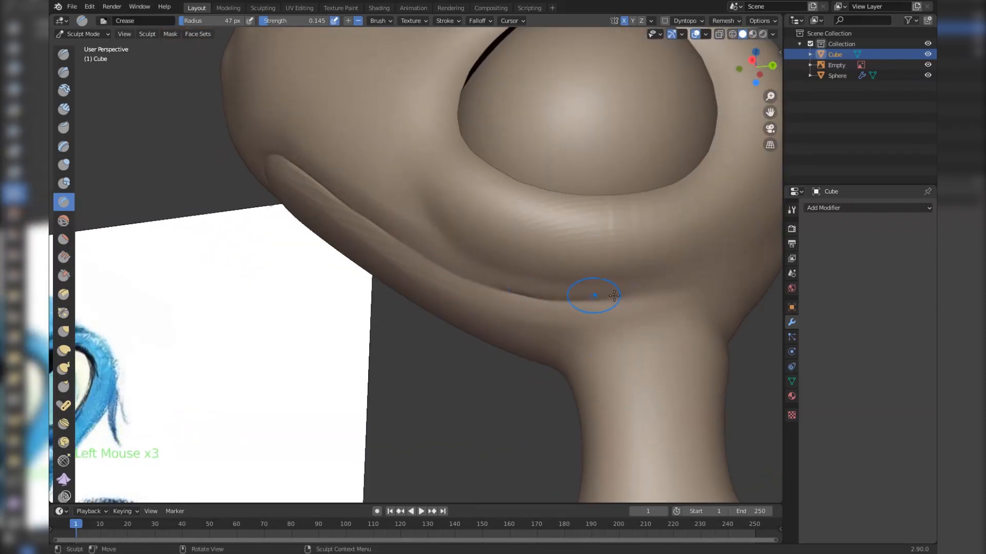
Undo the last stroke, refine the mouth corner below the eye, and crease the junction between jaw and neck
{"action": "scroll", "coordinate": [614, 295], "scroll_direction": "down", "scroll_amount": 1}
{"action": "middle_click_drag", "start_coordinate": [614, 296], "coordinate": [536, 288]}
{"action": "key", "text": "ctrl+z"}
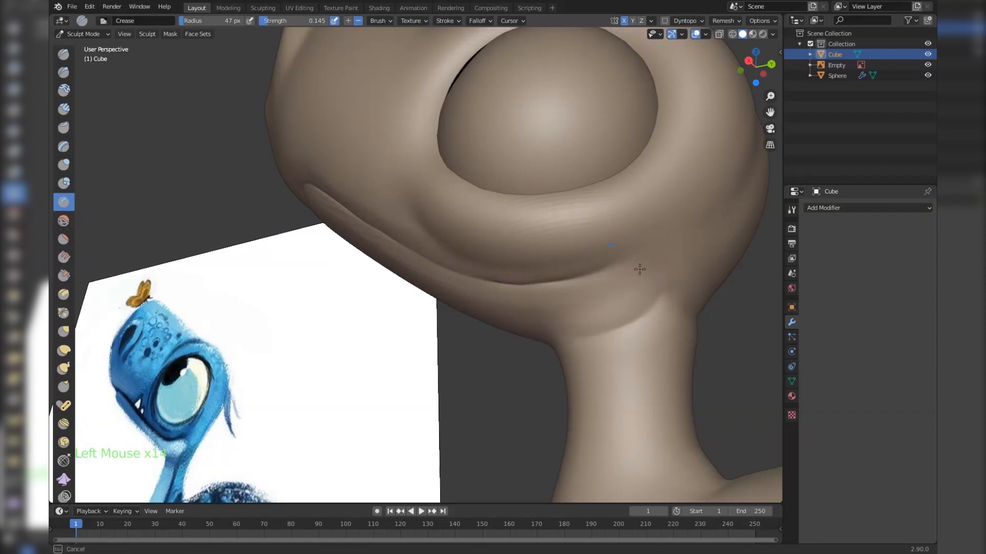
{"action": "left_click", "coordinate": [641, 317]}
Crease the cheek fold in front of the eye and refine the mouth line beneath the eye socket from the right view
{"action": "middle_click_drag", "start_coordinate": [640, 317], "coordinate": [568, 238]}
{"action": "scroll", "coordinate": [538, 402], "scroll_direction": "down", "scroll_amount": 6}
{"action": "scroll", "coordinate": [599, 365], "scroll_direction": "down", "scroll_amount": 3}
{"action": "scroll", "coordinate": [599, 365], "scroll_direction": "down", "scroll_amount": 1}
{"action": "key", "text": "KP_3"}
{"action": "scroll", "coordinate": [442, 251], "scroll_direction": "up", "scroll_amount": 10}
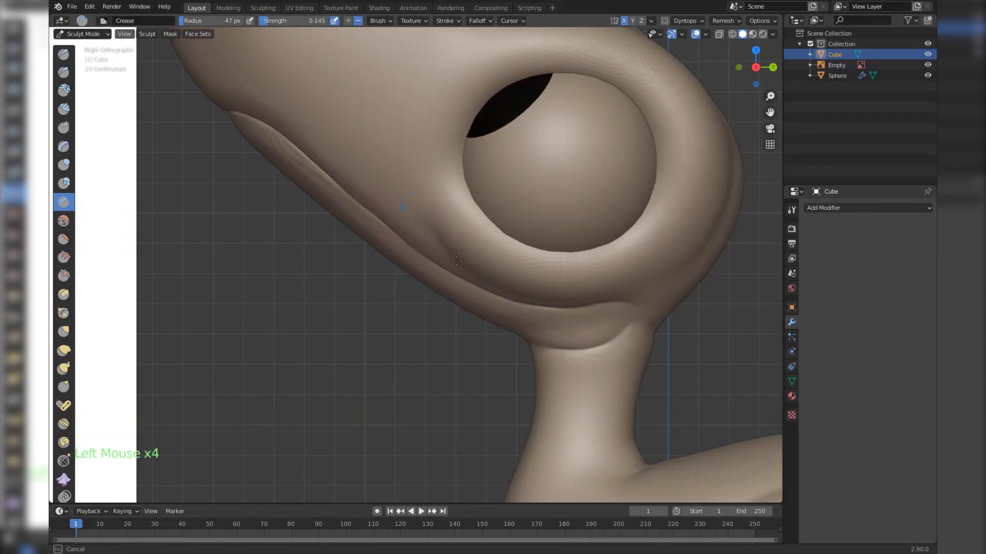
{"action": "left_click", "coordinate": [578, 306]}
Resize the Crease brush, touch up the mouth corner, and smooth the surface along the jaw and mouth line
{"action": "scroll", "coordinate": [585, 306], "scroll_direction": "down", "scroll_amount": 10}
{"action": "mouse_move", "coordinate": [541, 260]}
{"action": "middle_mouse_down"}
{"action": "mouse_move", "coordinate": [534, 288]}
{"action": "mouse_move", "coordinate": [557, 282]}
{"action": "middle_mouse_up"}
{"action": "scroll", "coordinate": [531, 291], "scroll_direction": "up", "scroll_amount": 8}
{"action": "key", "text": "f"}
{"action": "left_click", "coordinate": [531, 292]}
{"action": "left_click", "coordinate": [531, 291]}
{"action": "scroll", "coordinate": [557, 282], "scroll_direction": "up", "scroll_amount": 3}
{"action": "mouse_move", "coordinate": [685, 311]}
{"action": "left_mouse_down", "text": "shift"}
{"action": "mouse_move", "coordinate": [656, 328]}
{"action": "mouse_move", "coordinate": [698, 308]}
{"action": "left_mouse_up", "text": "shift"}
{"action": "middle_click_drag", "start_coordinate": [418, 299], "coordinate": [452, 288]}
{"action": "mouse_move", "coordinate": [292, 180]}
{"action": "left_mouse_down", "text": "shift"}
{"action": "mouse_move", "coordinate": [312, 165]}
{"action": "mouse_move", "coordinate": [401, 257]}
{"action": "left_mouse_up", "text": "shift"}
{"action": "scroll", "coordinate": [486, 263], "scroll_direction": "down", "scroll_amount": 6}
Pull the back of the neck base up and backward with the Grab brush at a 304 px radius
{"action": "middle_click_drag", "start_coordinate": [485, 263], "coordinate": [477, 268]}
{"action": "scroll", "coordinate": [478, 268], "scroll_direction": "down", "scroll_amount": 5}
{"action": "middle_click_drag", "start_coordinate": [478, 268], "coordinate": [464, 225]}
{"action": "key", "text": "KP_3"}
{"action": "scroll", "coordinate": [459, 283], "scroll_direction": "up", "scroll_amount": 3}
{"action": "scroll", "coordinate": [570, 256], "scroll_direction": "up", "scroll_amount": 5}
{"action": "key", "text": "g"}
{"action": "key", "text": "f"}
{"action": "scroll", "coordinate": [565, 242], "scroll_direction": "down", "scroll_amount": 10}
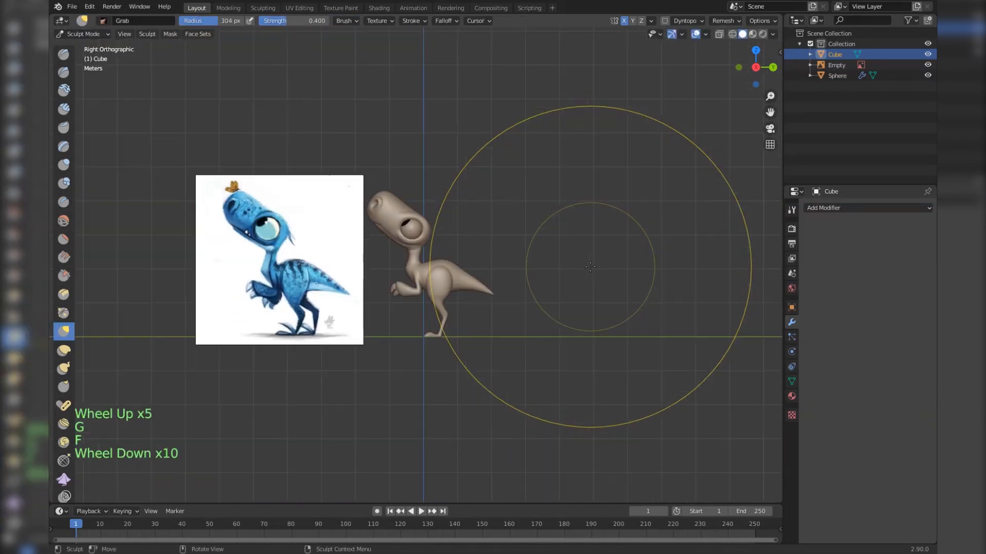
{"action": "scroll", "coordinate": [577, 238], "scroll_direction": "up", "scroll_amount": 13}
{"action": "left_click_drag", "start_coordinate": [581, 220], "coordinate": [595, 208]}
{"action": "left_click_drag", "start_coordinate": [585, 215], "coordinate": [600, 203]}
{"action": "middle_click_drag", "start_coordinate": [616, 226], "coordinate": [515, 229], "text": "shift"}
{"action": "left_click_drag", "start_coordinate": [515, 229], "coordinate": [528, 210]}
{"action": "left_click_drag", "start_coordinate": [524, 216], "coordinate": [554, 195]}
Smooth the neck below the jaw and pull the front of the chest slightly forward and down
{"action": "scroll", "coordinate": [673, 282], "scroll_direction": "down", "scroll_amount": 7}
{"action": "scroll", "coordinate": [419, 255], "scroll_direction": "up", "scroll_amount": 6}
{"action": "middle_click_drag", "start_coordinate": [419, 256], "coordinate": [447, 308], "text": "shift"}
{"action": "scroll", "coordinate": [447, 308], "scroll_direction": "up", "scroll_amount": 2}
{"action": "left_click_drag", "start_coordinate": [395, 205], "coordinate": [386, 175], "text": "shift"}
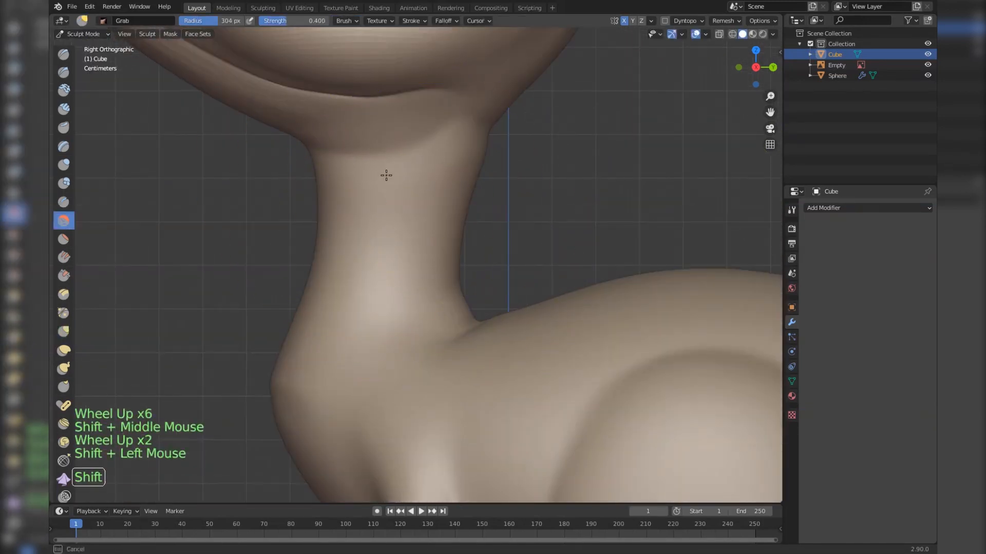
{"action": "left_click_drag", "start_coordinate": [347, 226], "coordinate": [334, 246], "text": "shift"}
{"action": "left_click_drag", "start_coordinate": [295, 390], "coordinate": [282, 405]}
{"action": "left_click_drag", "start_coordinate": [292, 395], "coordinate": [286, 407]}
Nudge the hand slightly up and back toward the body with short grabs in the right view
{"action": "scroll", "coordinate": [286, 407], "scroll_direction": "down", "scroll_amount": 7}
{"action": "middle_click_drag", "start_coordinate": [286, 407], "coordinate": [457, 309], "text": "shift"}
{"action": "scroll", "coordinate": [548, 275], "scroll_direction": "up", "scroll_amount": 3}
{"action": "left_click_drag", "start_coordinate": [548, 275], "coordinate": [557, 267]}
{"action": "left_click_drag", "start_coordinate": [554, 277], "coordinate": [564, 269]}
{"action": "left_click_drag", "start_coordinate": [562, 285], "coordinate": [568, 282]}
{"action": "scroll", "coordinate": [567, 282], "scroll_direction": "down", "scroll_amount": 11}
{"action": "mouse_move", "coordinate": [568, 282]}
{"action": "middle_mouse_down"}
{"action": "mouse_move", "coordinate": [234, 305]}
{"action": "mouse_move", "coordinate": [334, 257]}
{"action": "middle_mouse_up"}
{"action": "key", "text": "KP_3"}
{"action": "scroll", "coordinate": [418, 220], "scroll_direction": "up", "scroll_amount": 4}
{"action": "middle_click_drag", "start_coordinate": [418, 221], "coordinate": [462, 253], "text": "shift"}
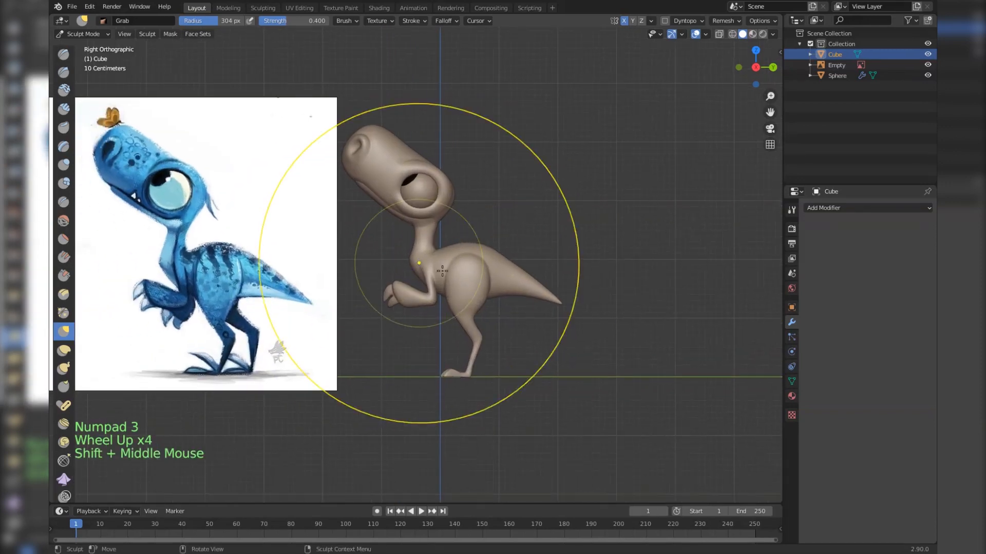
Smooth the upper thigh and its transition into the hip and back
{"action": "scroll", "coordinate": [517, 280], "scroll_direction": "up", "scroll_amount": 2}
{"action": "middle_click_drag", "start_coordinate": [517, 279], "coordinate": [410, 260], "text": "shift"}
{"action": "scroll", "coordinate": [409, 260], "scroll_direction": "up", "scroll_amount": 6}
{"action": "left_click_drag", "start_coordinate": [377, 225], "coordinate": [382, 218], "text": "shift"}
{"action": "left_click_drag", "start_coordinate": [380, 223], "coordinate": [384, 215], "text": "shift"}
{"action": "left_click_drag", "start_coordinate": [381, 221], "coordinate": [384, 213], "text": "shift"}
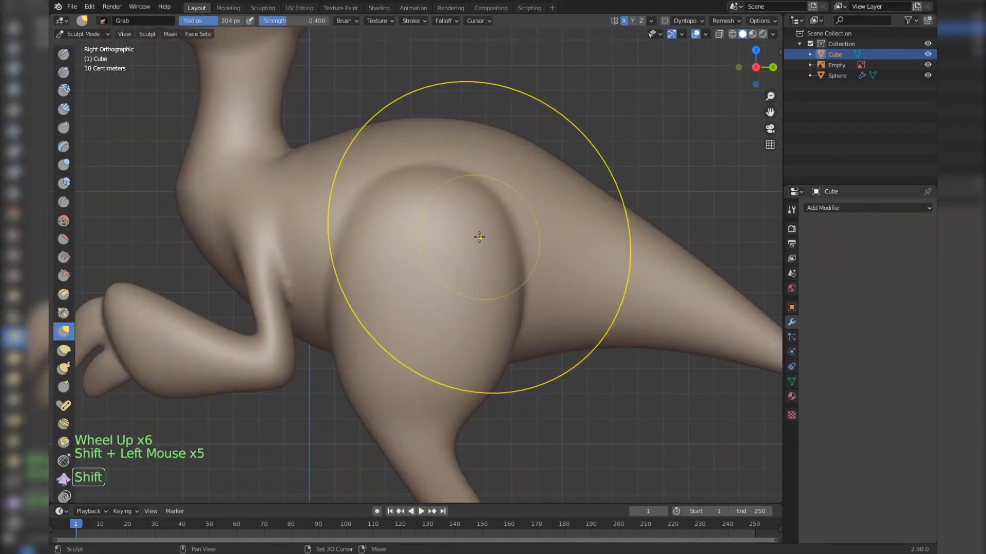
{"action": "left_click_drag", "start_coordinate": [480, 237], "coordinate": [433, 275], "text": "shift"}
Crease the fold where the inner thigh meets the belly, using the Crease brush at a 66 px radius
{"action": "key", "text": "shift+c"}
{"action": "middle_click_drag", "start_coordinate": [434, 275], "coordinate": [439, 254]}
{"action": "scroll", "coordinate": [441, 251], "scroll_direction": "up", "scroll_amount": 1}
{"action": "left_click_drag", "start_coordinate": [447, 244], "coordinate": [452, 241]}
{"action": "key", "text": "ctrl+z"}
{"action": "key", "text": "f"}
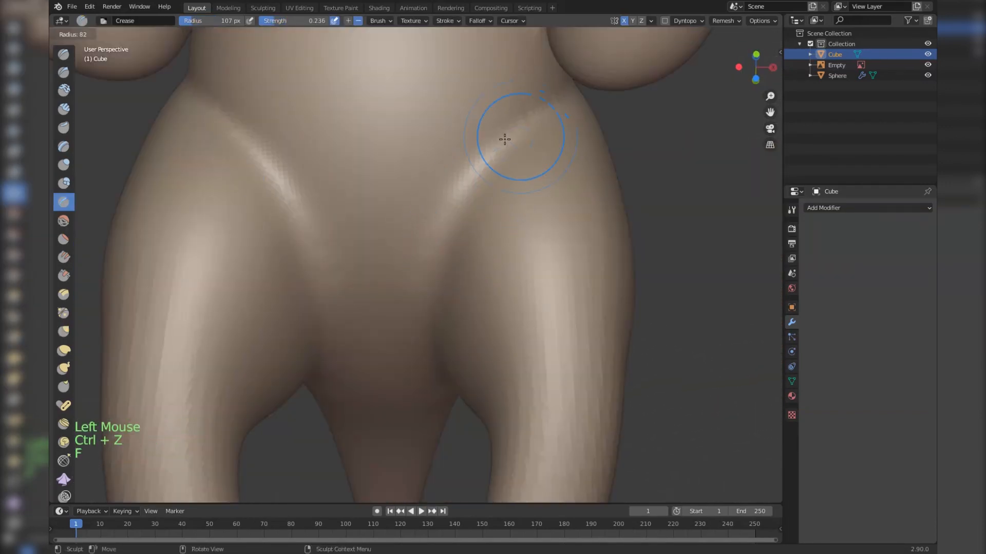
{"action": "scroll", "coordinate": [482, 194], "scroll_direction": "down", "scroll_amount": 2}
{"action": "middle_click_drag", "start_coordinate": [482, 194], "coordinate": [308, 267]}
{"action": "scroll", "coordinate": [390, 241], "scroll_direction": "up", "scroll_amount": 2}
{"action": "scroll", "coordinate": [308, 267], "scroll_direction": "up", "scroll_amount": 1}
{"action": "middle_click_drag", "start_coordinate": [308, 267], "coordinate": [351, 253]}
{"action": "left_click_drag", "start_coordinate": [351, 253], "coordinate": [381, 278]}
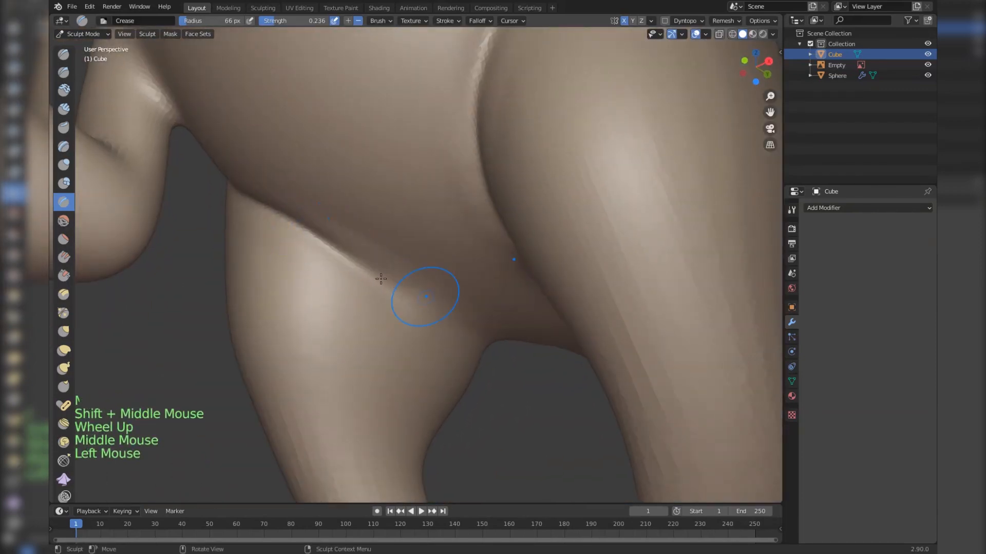
Smooth the belly surface beside the thigh crease with a 143 px brush radius
{"action": "left_click_drag", "start_coordinate": [336, 230], "coordinate": [315, 206], "text": "shift"}
{"action": "key", "text": "f"}
{"action": "left_click", "coordinate": [356, 212], "text": "shift"}
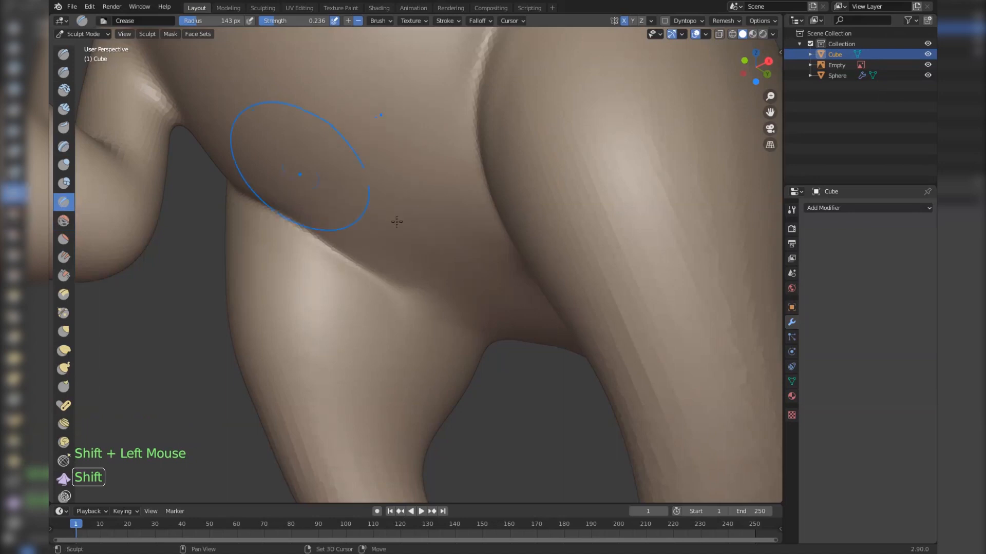
Crease the knee joint across the front of the leg from the front view
{"action": "scroll", "coordinate": [359, 174], "scroll_direction": "down", "scroll_amount": 5}
{"action": "middle_click_drag", "start_coordinate": [400, 205], "coordinate": [354, 231]}
{"action": "middle_click_drag", "start_coordinate": [354, 231], "coordinate": [391, 220], "text": "shift"}
{"action": "key", "text": "KP_1"}
{"action": "scroll", "coordinate": [514, 324], "scroll_direction": "up", "scroll_amount": 3}
{"action": "middle_click_drag", "start_coordinate": [534, 389], "coordinate": [349, 220], "text": "shift"}
{"action": "scroll", "coordinate": [393, 249], "scroll_direction": "up", "scroll_amount": 3}
{"action": "key", "text": "f"}
{"action": "left_click", "coordinate": [387, 264]}
{"action": "scroll", "coordinate": [375, 264], "scroll_direction": "up", "scroll_amount": 2}
{"action": "key", "text": "f"}
{"action": "left_click", "coordinate": [350, 265]}
{"action": "left_click", "coordinate": [359, 269]}
Continue the knee fold around the back of the leg with the Crease brush at a 61 px radius
{"action": "scroll", "coordinate": [359, 269], "scroll_direction": "down", "scroll_amount": 8}
{"action": "scroll", "coordinate": [370, 241], "scroll_direction": "up", "scroll_amount": 2}
{"action": "scroll", "coordinate": [350, 220], "scroll_direction": "up", "scroll_amount": 2}
{"action": "left_click", "coordinate": [431, 213], "text": "ctrl"}
{"action": "scroll", "coordinate": [431, 213], "scroll_direction": "down", "scroll_amount": 5}
{"action": "middle_click_drag", "start_coordinate": [430, 213], "coordinate": [410, 203]}
{"action": "scroll", "coordinate": [421, 211], "scroll_direction": "up", "scroll_amount": 7}
{"action": "left_click", "coordinate": [409, 203]}
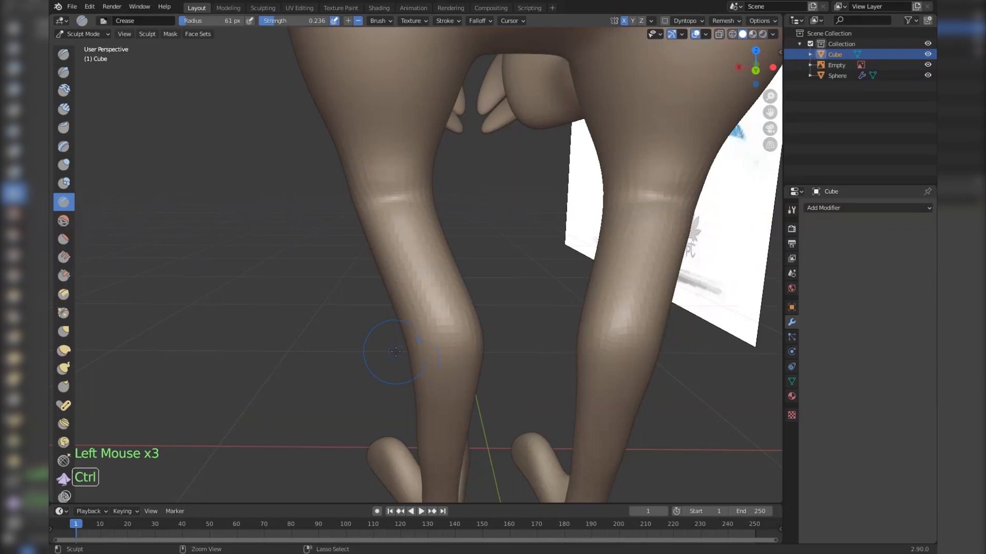
Pinch a ridge at the hock joint on the lower leg and soften it by smoothing
{"action": "left_click", "coordinate": [492, 339], "text": "ctrl"}
{"action": "scroll", "coordinate": [492, 339], "scroll_direction": "down", "scroll_amount": 4}
{"action": "middle_click_drag", "start_coordinate": [530, 341], "coordinate": [448, 320]}
{"action": "scroll", "coordinate": [448, 320], "scroll_direction": "up", "scroll_amount": 4}
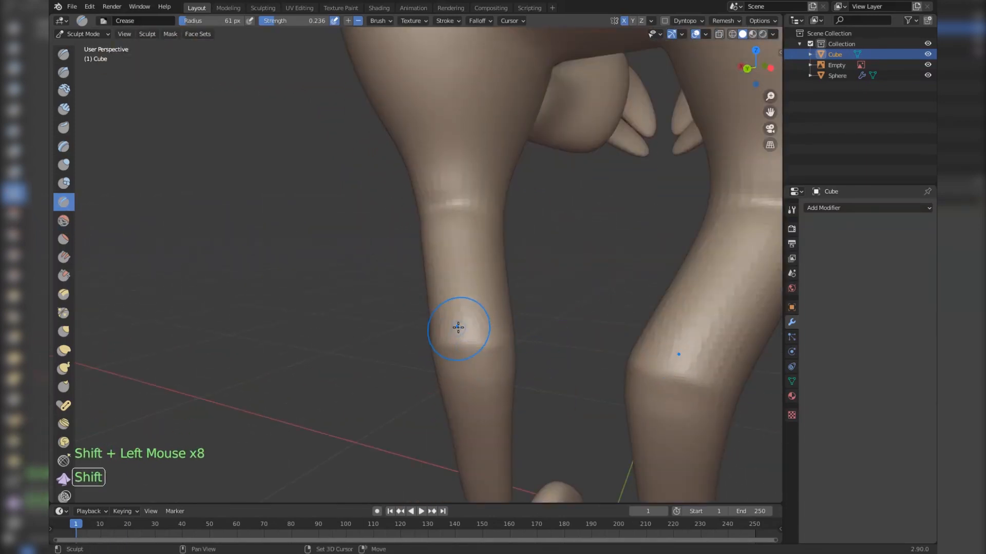
Try to pinch a ridge around the upper edge of the thigh with the Crease brush at a 78 px radius
{"action": "middle_click_drag", "start_coordinate": [456, 256], "coordinate": [524, 272]}
{"action": "scroll", "coordinate": [387, 168], "scroll_direction": "up", "scroll_amount": 3}
{"action": "middle_click_drag", "start_coordinate": [385, 172], "coordinate": [354, 205], "text": "shift"}
{"action": "scroll", "coordinate": [350, 211], "scroll_direction": "up", "scroll_amount": 3}
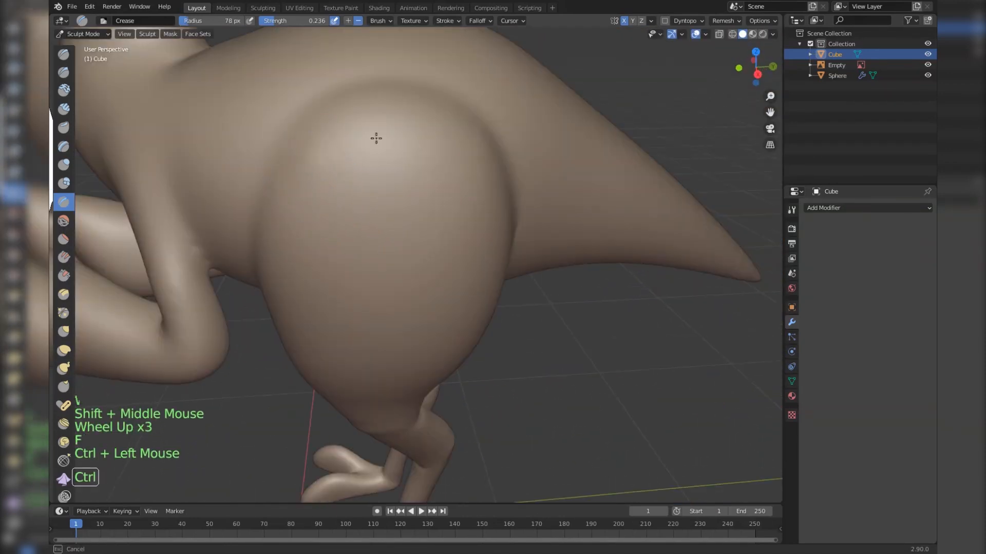
{"action": "left_click", "coordinate": [302, 172], "text": "ctrl"}
{"action": "left_click", "coordinate": [304, 172], "text": "ctrl"}
{"action": "scroll", "coordinate": [440, 164], "scroll_direction": "down", "scroll_amount": 6}
{"action": "middle_click_drag", "start_coordinate": [440, 165], "coordinate": [410, 249]}
{"action": "key", "text": "ctrl+z"}
{"action": "key", "text": "ctrl+z"}
Try to pinch the outer edge of the upper finger with the inverted Crease brush
{"action": "scroll", "coordinate": [458, 207], "scroll_direction": "up", "scroll_amount": 3}
{"action": "scroll", "coordinate": [458, 207], "scroll_direction": "down", "scroll_amount": 4}
{"action": "scroll", "coordinate": [506, 194], "scroll_direction": "up", "scroll_amount": 5}
{"action": "scroll", "coordinate": [409, 248], "scroll_direction": "up", "scroll_amount": 2}
{"action": "left_click", "coordinate": [371, 156], "text": "ctrl"}
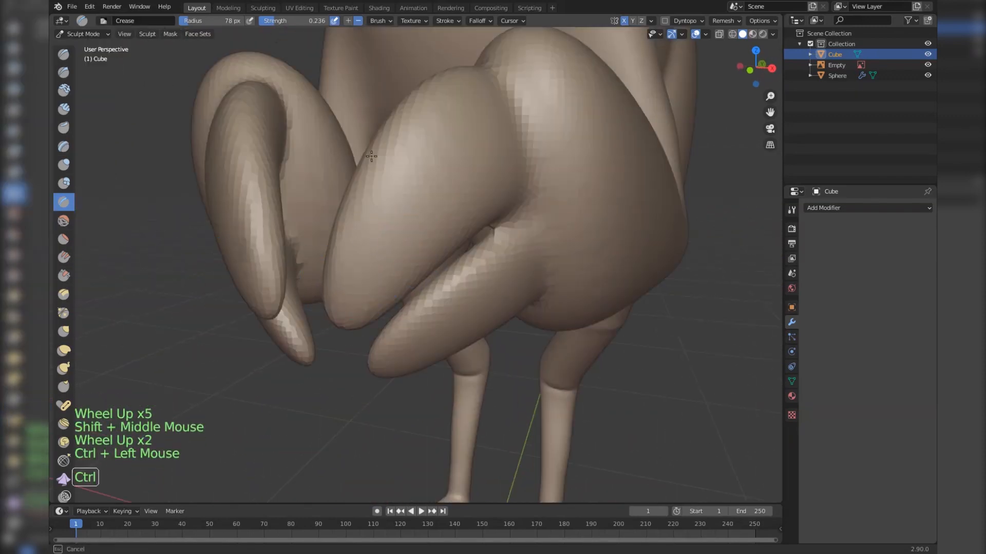
{"action": "left_click", "coordinate": [366, 150], "text": "ctrl"}
{"action": "scroll", "coordinate": [365, 150], "scroll_direction": "down", "scroll_amount": 4}
{"action": "mouse_move", "coordinate": [365, 149]}
{"action": "middle_mouse_down"}
{"action": "mouse_move", "coordinate": [473, 253]}
{"action": "mouse_move", "coordinate": [390, 216]}
{"action": "middle_mouse_up"}
{"action": "key", "text": "ctrl+z"}
Crease the junction where the upper finger meets the palm, using a 78 px radius
{"action": "scroll", "coordinate": [473, 253], "scroll_direction": "up", "scroll_amount": 2}
{"action": "scroll", "coordinate": [358, 200], "scroll_direction": "up", "scroll_amount": 2}
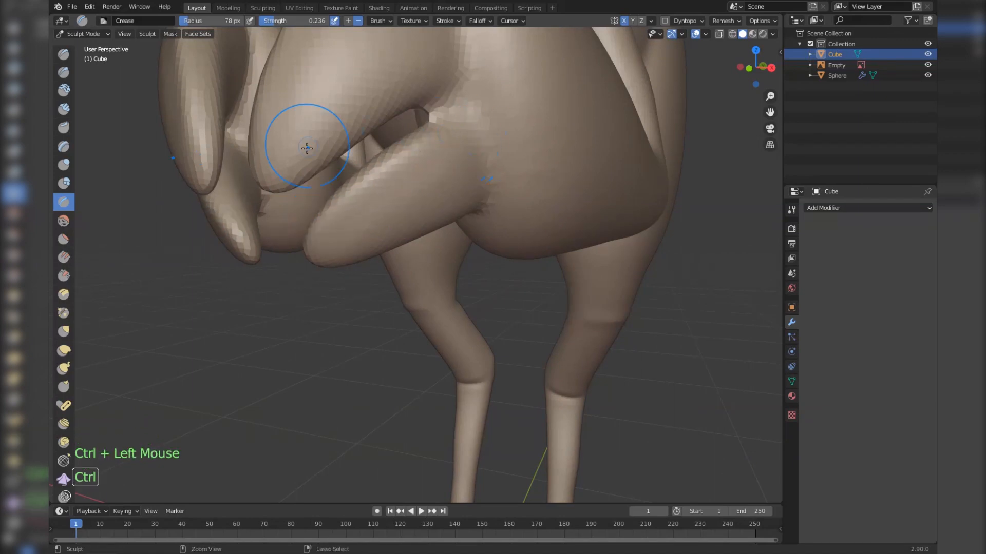
{"action": "scroll", "coordinate": [445, 81], "scroll_direction": "down", "scroll_amount": 3}
{"action": "middle_click_drag", "start_coordinate": [445, 81], "coordinate": [420, 101]}
{"action": "scroll", "coordinate": [431, 113], "scroll_direction": "up", "scroll_amount": 3}
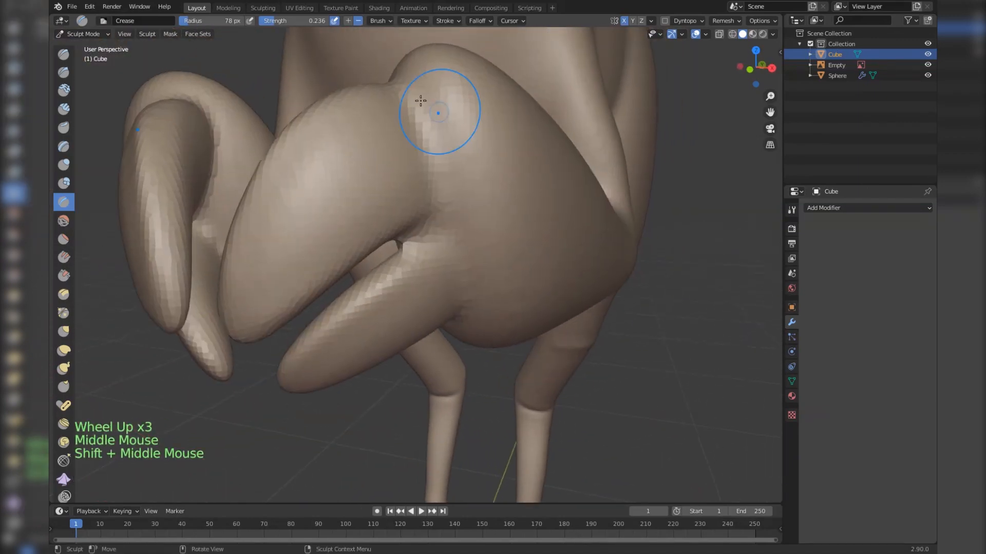
{"action": "middle_click_drag", "start_coordinate": [459, 221], "coordinate": [463, 198]}
{"action": "middle_click_drag", "start_coordinate": [464, 198], "coordinate": [466, 169], "text": "shift"}
{"action": "scroll", "coordinate": [466, 169], "scroll_direction": "up", "scroll_amount": 2}
{"action": "left_click_drag", "start_coordinate": [379, 70], "coordinate": [425, 115]}
Crease the base of the lower finger and enlarge the brush radius to 96 px
{"action": "scroll", "coordinate": [424, 114], "scroll_direction": "down", "scroll_amount": 2}
{"action": "scroll", "coordinate": [402, 140], "scroll_direction": "up", "scroll_amount": 2}
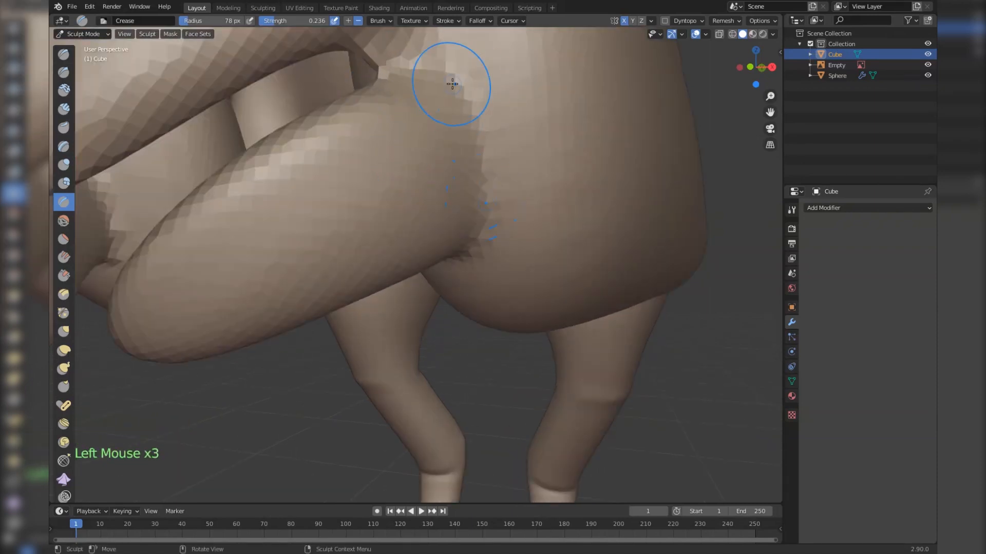
{"action": "scroll", "coordinate": [452, 269], "scroll_direction": "down", "scroll_amount": 2}
{"action": "middle_click_drag", "start_coordinate": [451, 269], "coordinate": [477, 234], "text": "shift"}
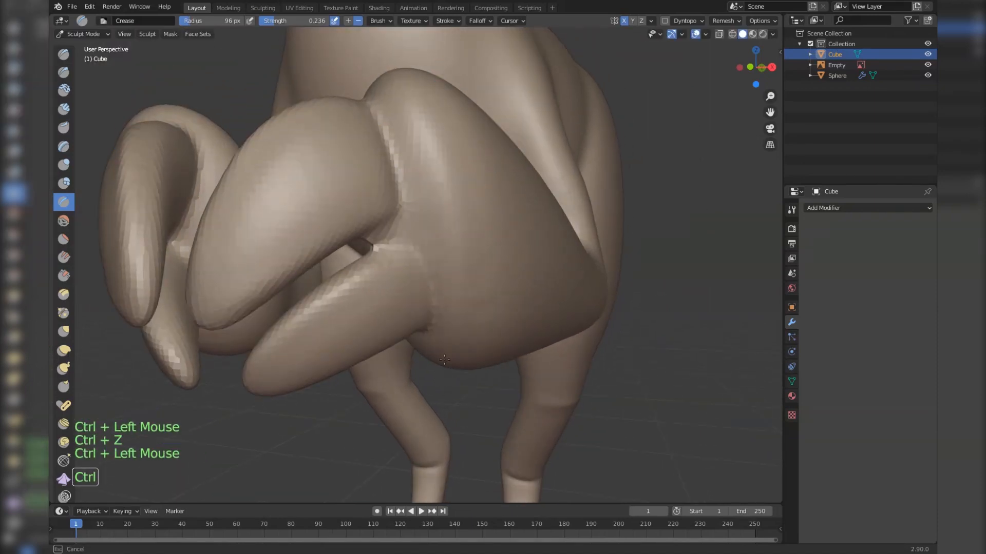
Undo the first armpit stroke and crease the junction between the back of the upper arm and the torso
{"action": "scroll", "coordinate": [453, 328], "scroll_direction": "down", "scroll_amount": 4}
{"action": "scroll", "coordinate": [354, 231], "scroll_direction": "up", "scroll_amount": 1}
{"action": "middle_click_drag", "start_coordinate": [576, 259], "coordinate": [370, 246]}
{"action": "scroll", "coordinate": [457, 294], "scroll_direction": "up", "scroll_amount": 3}
{"action": "middle_click_drag", "start_coordinate": [370, 246], "coordinate": [302, 205]}
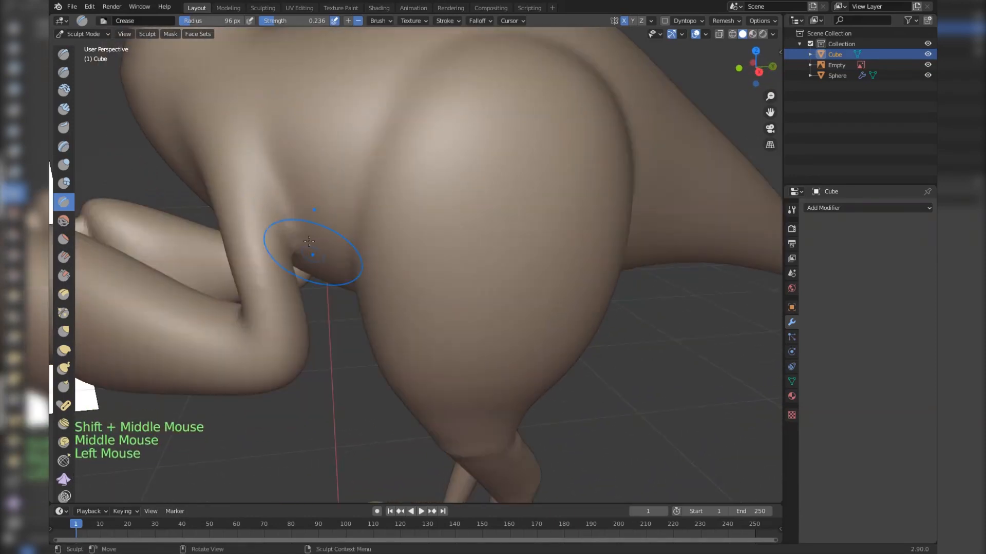
{"action": "middle_click_drag", "start_coordinate": [309, 242], "coordinate": [354, 217], "text": "shift"}
{"action": "middle_click_drag", "start_coordinate": [354, 217], "coordinate": [347, 202]}
{"action": "scroll", "coordinate": [347, 202], "scroll_direction": "up", "scroll_amount": 1}
{"action": "key", "text": "ctrl+z"}
{"action": "left_click_drag", "start_coordinate": [313, 149], "coordinate": [339, 241]}
{"action": "left_click_drag", "start_coordinate": [333, 159], "coordinate": [340, 242]}
{"action": "scroll", "coordinate": [356, 297], "scroll_direction": "down", "scroll_amount": 5}
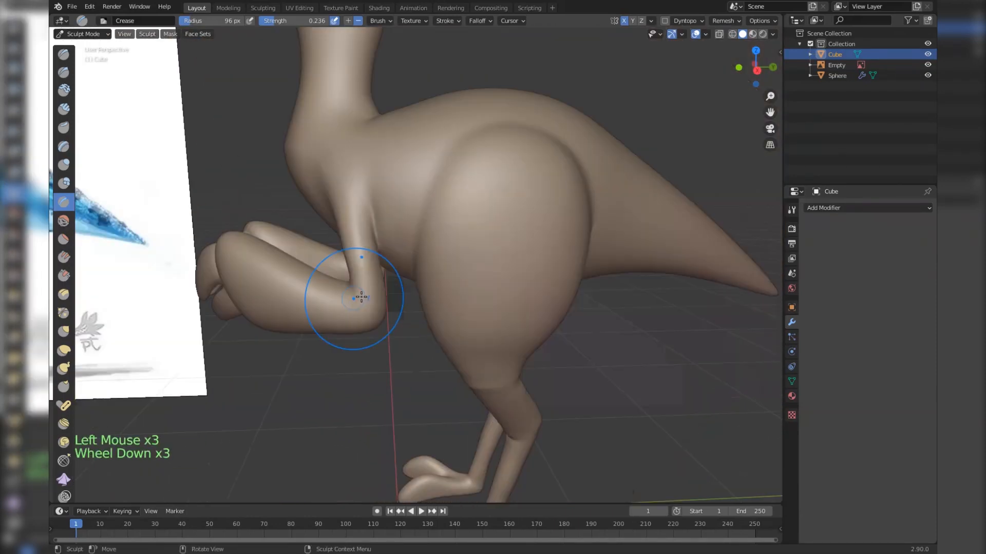
Crease the fold across the inside of the elbow with the 96 px brush
{"action": "middle_click_drag", "start_coordinate": [356, 297], "coordinate": [420, 284]}
{"action": "scroll", "coordinate": [442, 257], "scroll_direction": "up", "scroll_amount": 4}
{"action": "mouse_move", "coordinate": [452, 243]}
{"action": "middle_mouse_down"}
{"action": "mouse_move", "coordinate": [501, 280]}
{"action": "mouse_move", "coordinate": [516, 264]}
{"action": "middle_mouse_up"}
{"action": "middle_click_drag", "start_coordinate": [516, 264], "coordinate": [454, 299], "text": "shift"}
{"action": "mouse_move", "coordinate": [454, 299]}
{"action": "middle_mouse_down"}
{"action": "mouse_move", "coordinate": [467, 307]}
{"action": "mouse_move", "coordinate": [401, 323]}
{"action": "middle_mouse_up"}
{"action": "scroll", "coordinate": [467, 307], "scroll_direction": "up", "scroll_amount": 2}
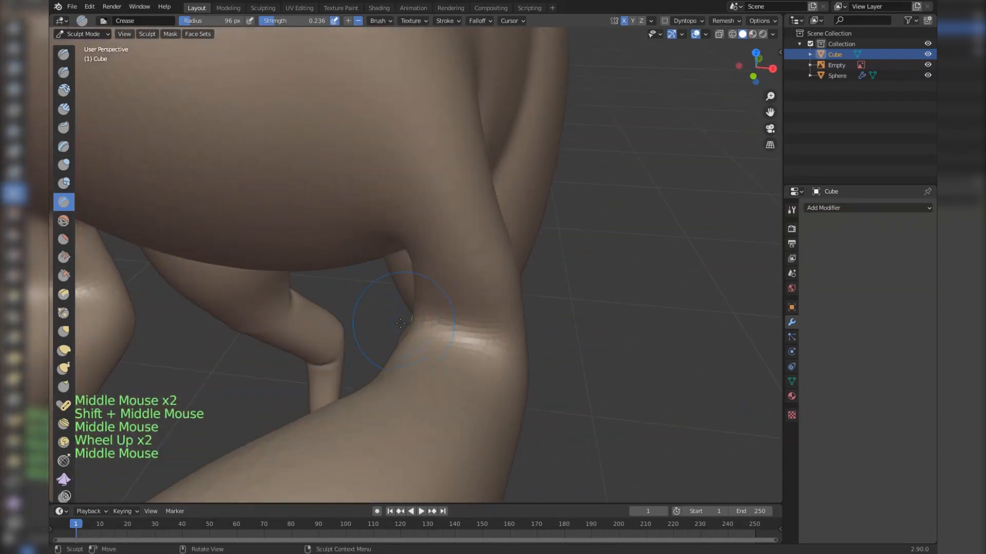
{"action": "left_click_drag", "start_coordinate": [419, 346], "coordinate": [514, 355]}
{"action": "scroll", "coordinate": [517, 270], "scroll_direction": "down", "scroll_amount": 1}
Pull the upper arm above the elbow into shape with the Grab brush at a 418 px radius
{"action": "middle_click_drag", "start_coordinate": [517, 271], "coordinate": [534, 255]}
{"action": "key", "text": "g"}
{"action": "key", "text": "f"}
{"action": "mouse_move", "coordinate": [462, 256]}
{"action": "middle_mouse_down", "text": "shift"}
{"action": "mouse_move", "coordinate": [409, 214]}
{"action": "mouse_move", "coordinate": [431, 173]}
{"action": "middle_mouse_up", "text": "shift"}
{"action": "scroll", "coordinate": [438, 241], "scroll_direction": "up", "scroll_amount": 2}
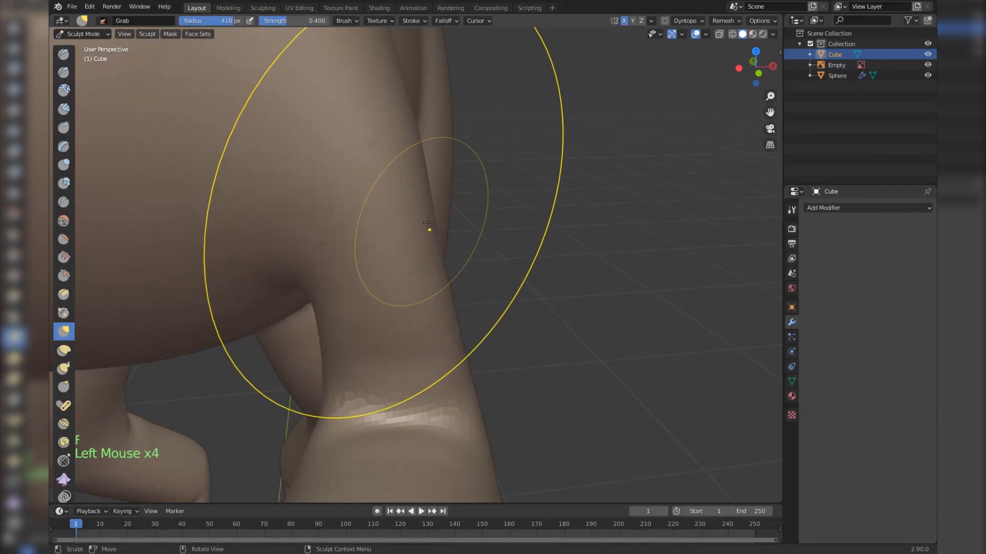
{"action": "left_click_drag", "start_coordinate": [429, 223], "coordinate": [436, 211]}
Crease the junction where the foot's two toes meet, using a 94 px radius and inverted strokes
{"action": "scroll", "coordinate": [437, 202], "scroll_direction": "down", "scroll_amount": 3}
{"action": "middle_click_drag", "start_coordinate": [437, 200], "coordinate": [462, 191]}
{"action": "scroll", "coordinate": [462, 191], "scroll_direction": "down", "scroll_amount": 4}
{"action": "mouse_move", "coordinate": [462, 191]}
{"action": "middle_mouse_down"}
{"action": "mouse_move", "coordinate": [539, 191]}
{"action": "mouse_move", "coordinate": [436, 246]}
{"action": "mouse_move", "coordinate": [370, 267]}
{"action": "mouse_move", "coordinate": [347, 229]}
{"action": "mouse_move", "coordinate": [442, 274]}
{"action": "mouse_move", "coordinate": [441, 287]}
{"action": "mouse_move", "coordinate": [390, 251]}
{"action": "mouse_move", "coordinate": [185, 298]}
{"action": "middle_mouse_up"}
{"action": "key", "text": "shift+c"}
{"action": "key", "text": "f"}
{"action": "left_click", "coordinate": [456, 279]}
{"action": "scroll", "coordinate": [455, 278], "scroll_direction": "up", "scroll_amount": 3}
{"action": "scroll", "coordinate": [388, 250], "scroll_direction": "up", "scroll_amount": 6}
{"action": "scroll", "coordinate": [426, 267], "scroll_direction": "up", "scroll_amount": 1}
{"action": "key", "text": "f"}
{"action": "left_click", "coordinate": [411, 267]}
{"action": "left_click", "coordinate": [380, 269]}
{"action": "left_click", "coordinate": [366, 277], "text": "ctrl"}
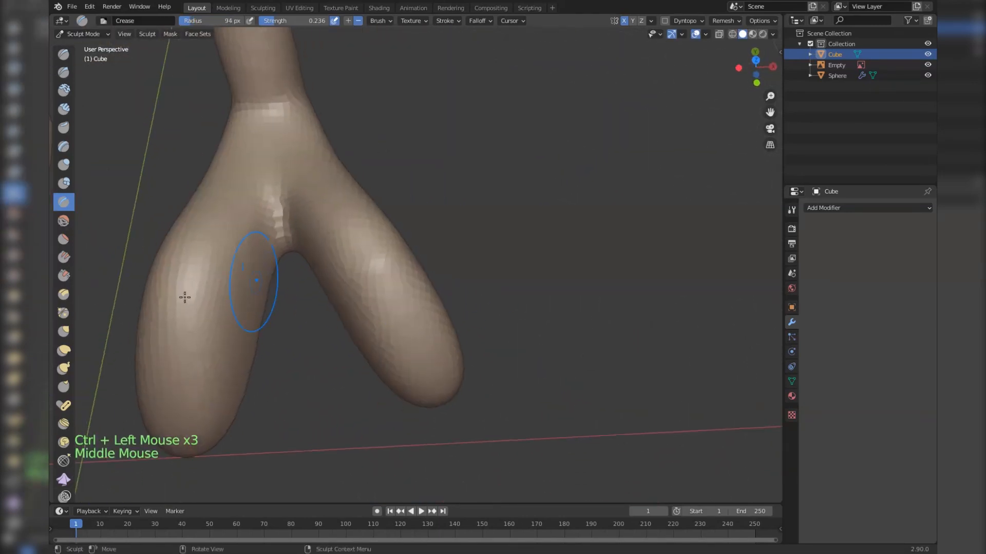
Reshape the toes of the foot with the Grab brush at a 356 px radius
{"action": "scroll", "coordinate": [280, 308], "scroll_direction": "down", "scroll_amount": 2}
{"action": "middle_click_drag", "start_coordinate": [281, 308], "coordinate": [319, 300]}
{"action": "middle_click_drag", "start_coordinate": [319, 300], "coordinate": [344, 293], "text": "shift"}
{"action": "mouse_move", "coordinate": [344, 293]}
{"action": "middle_mouse_down", "text": "shift"}
{"action": "mouse_move", "coordinate": [367, 286]}
{"action": "mouse_move", "coordinate": [441, 313]}
{"action": "middle_mouse_up", "text": "shift"}
{"action": "key", "text": "g"}
{"action": "key", "text": "f"}
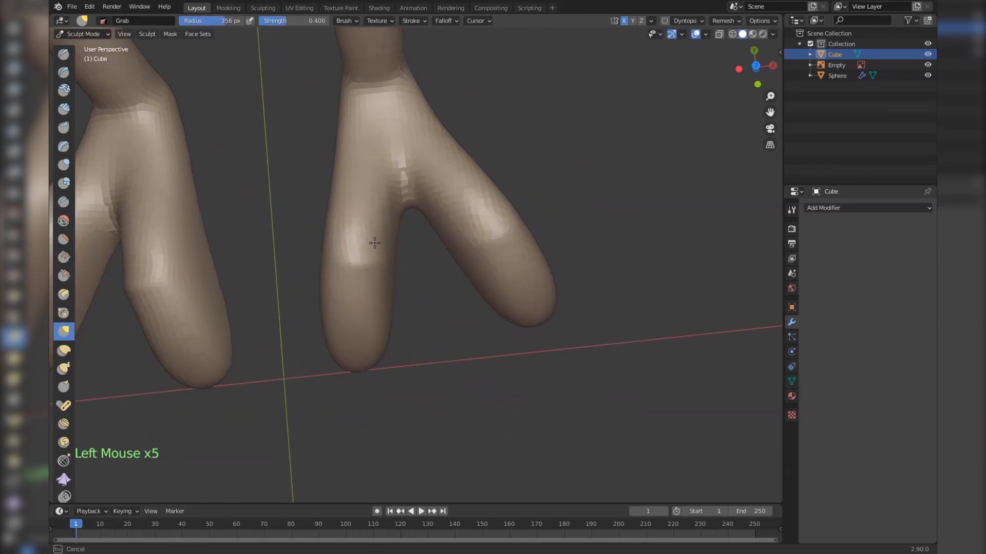
Crease a line across the underside of each toe with a 75 px radius, undoing the unwanted stroke
{"action": "scroll", "coordinate": [454, 247], "scroll_direction": "down", "scroll_amount": 9}
{"action": "mouse_move", "coordinate": [455, 247]}
{"action": "middle_mouse_down"}
{"action": "mouse_move", "coordinate": [451, 283]}
{"action": "mouse_move", "coordinate": [480, 187]}
{"action": "middle_mouse_up"}
{"action": "key", "text": "shift+c"}
{"action": "key", "text": "f"}
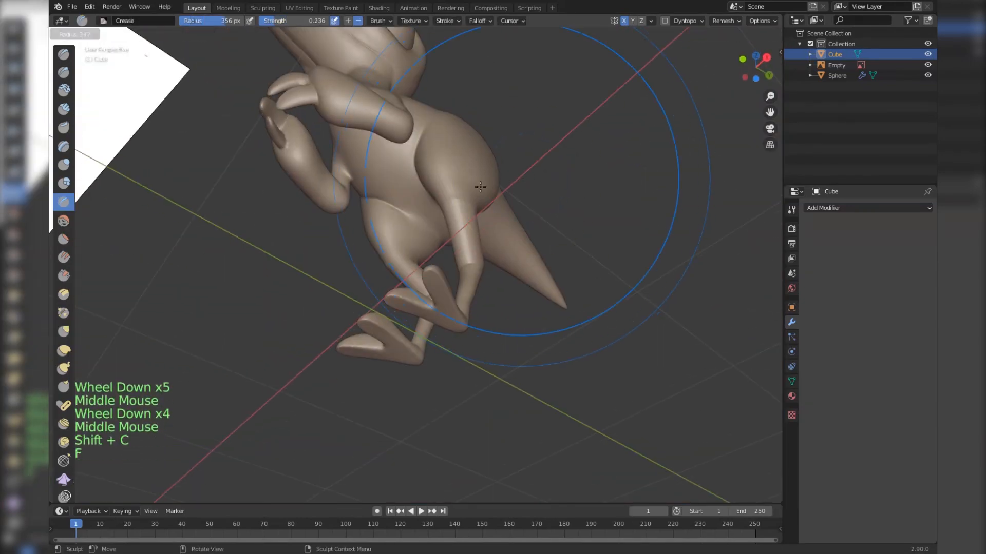
{"action": "middle_click_drag", "start_coordinate": [402, 258], "coordinate": [417, 311]}
{"action": "scroll", "coordinate": [417, 310], "scroll_direction": "up", "scroll_amount": 4}
{"action": "scroll", "coordinate": [359, 287], "scroll_direction": "up", "scroll_amount": 3}
{"action": "left_click", "coordinate": [349, 285]}
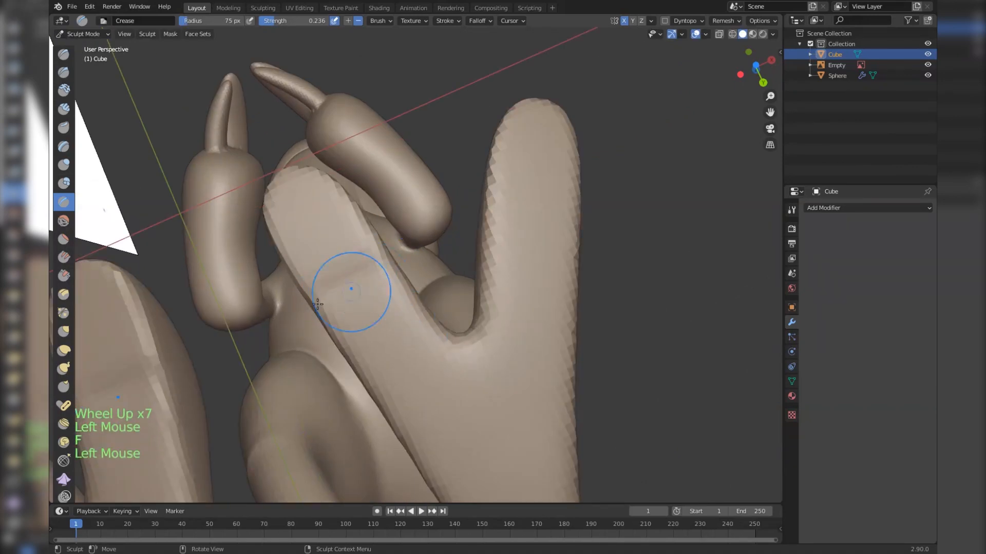
{"action": "scroll", "coordinate": [479, 202], "scroll_direction": "down", "scroll_amount": 5}
{"action": "scroll", "coordinate": [493, 205], "scroll_direction": "up", "scroll_amount": 5}
{"action": "key", "text": "ctrl+z"}
{"action": "scroll", "coordinate": [493, 205], "scroll_direction": "up", "scroll_amount": 2}
{"action": "left_click", "coordinate": [695, 232]}
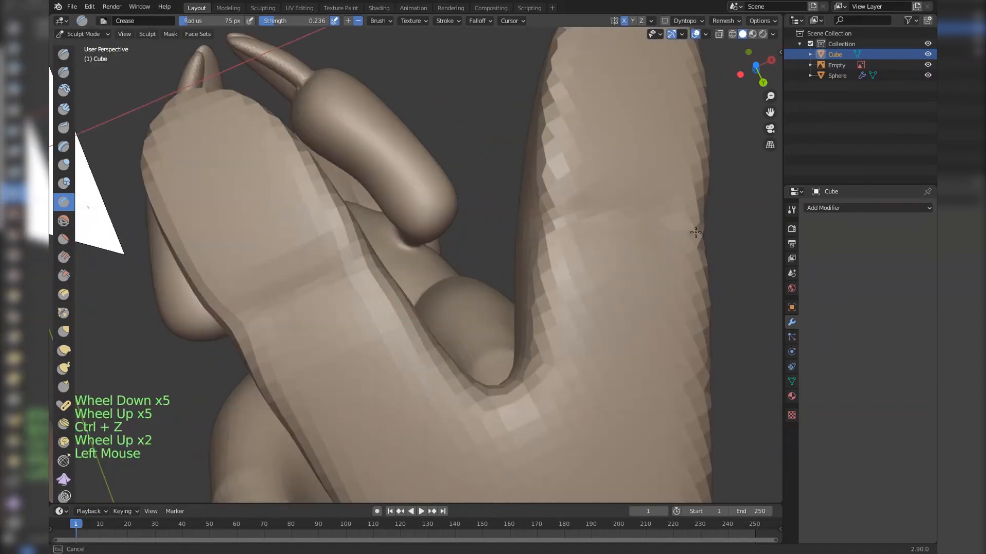
Crease the brow fold between the snout and the upper eyelid, using a 61 px radius
{"action": "scroll", "coordinate": [738, 234], "scroll_direction": "down", "scroll_amount": 7}
{"action": "middle_click_drag", "start_coordinate": [738, 234], "coordinate": [442, 154]}
{"action": "scroll", "coordinate": [462, 205], "scroll_direction": "down", "scroll_amount": 6}
{"action": "middle_click_drag", "start_coordinate": [442, 154], "coordinate": [451, 126]}
{"action": "scroll", "coordinate": [442, 166], "scroll_direction": "up", "scroll_amount": 6}
{"action": "scroll", "coordinate": [442, 166], "scroll_direction": "up", "scroll_amount": 2}
{"action": "left_click_drag", "start_coordinate": [457, 135], "coordinate": [481, 204]}
{"action": "scroll", "coordinate": [483, 205], "scroll_direction": "down", "scroll_amount": 4}
{"action": "mouse_move", "coordinate": [482, 206]}
{"action": "middle_mouse_down"}
{"action": "mouse_move", "coordinate": [621, 220]}
{"action": "mouse_move", "coordinate": [664, 238]}
{"action": "middle_mouse_up"}
{"action": "scroll", "coordinate": [626, 223], "scroll_direction": "down", "scroll_amount": 4}
{"action": "scroll", "coordinate": [360, 197], "scroll_direction": "up", "scroll_amount": 4}
{"action": "mouse_move", "coordinate": [359, 197]}
{"action": "middle_mouse_down"}
{"action": "mouse_move", "coordinate": [380, 198]}
{"action": "mouse_move", "coordinate": [396, 288]}
{"action": "middle_mouse_up"}
{"action": "scroll", "coordinate": [359, 308], "scroll_direction": "up", "scroll_amount": 1}
{"action": "left_click_drag", "start_coordinate": [334, 324], "coordinate": [337, 328]}
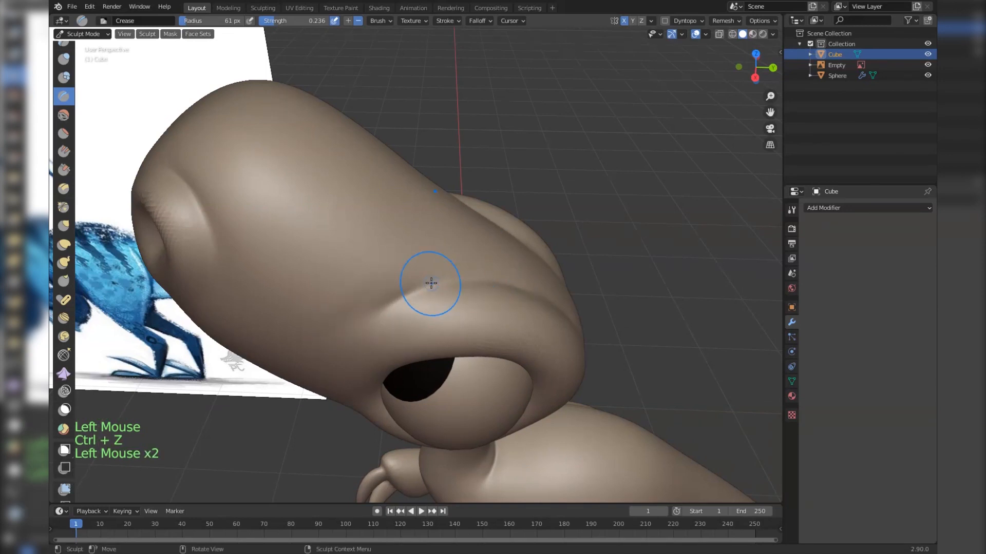
Deepen the mouth line and extend its crease toward the cheek below the eye, undoing the unwanted stroke
{"action": "scroll", "coordinate": [566, 298], "scroll_direction": "down", "scroll_amount": 4}
{"action": "middle_click_drag", "start_coordinate": [523, 329], "coordinate": [580, 185]}
{"action": "scroll", "coordinate": [568, 264], "scroll_direction": "up", "scroll_amount": 3}
{"action": "scroll", "coordinate": [321, 193], "scroll_direction": "up", "scroll_amount": 1}
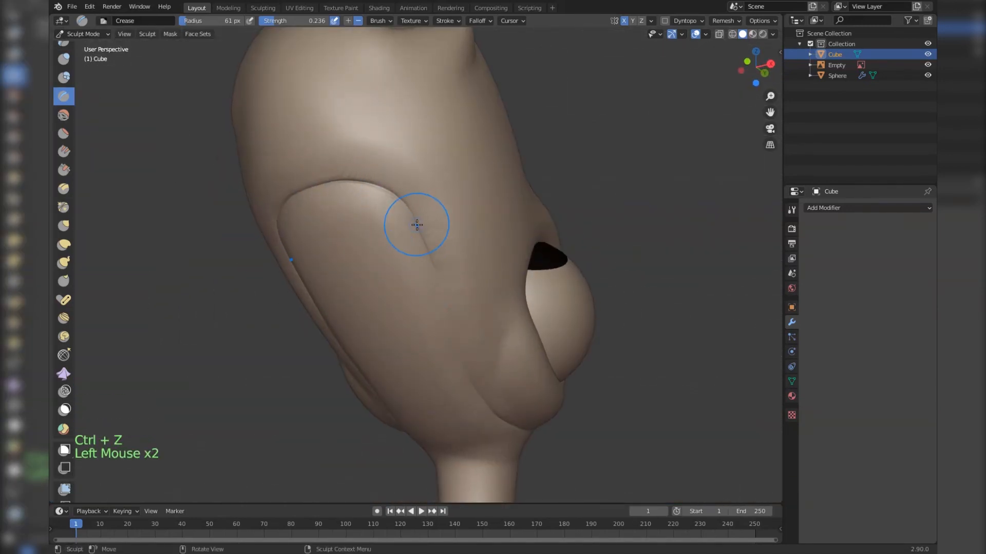
{"action": "scroll", "coordinate": [432, 260], "scroll_direction": "up", "scroll_amount": 1}
{"action": "key", "text": "ctrl+z"}
{"action": "left_click", "coordinate": [469, 344]}
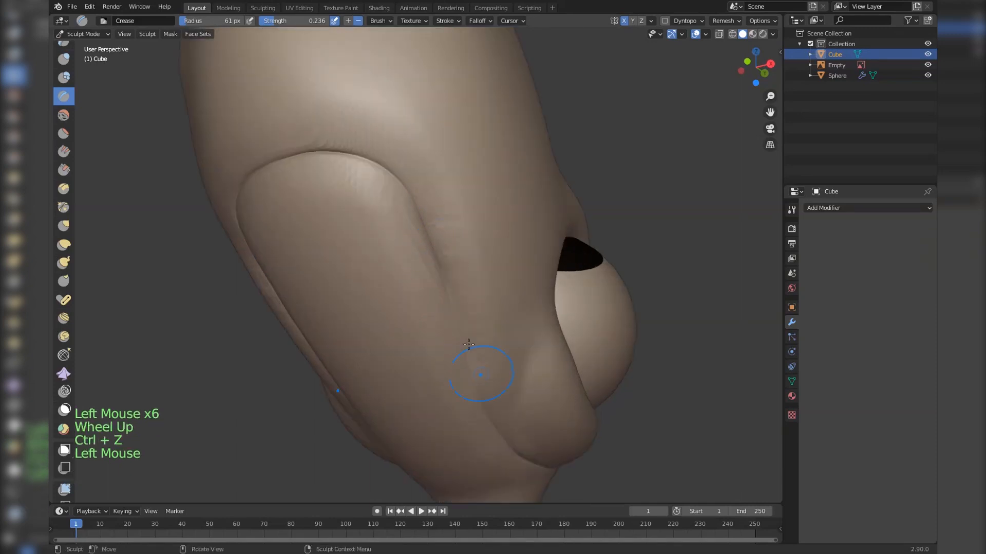
{"action": "left_click_drag", "start_coordinate": [455, 313], "coordinate": [480, 369]}
Show the whole dinosaur in the right orthographic view and switch to Object Mode
{"action": "scroll", "coordinate": [479, 328], "scroll_direction": "down", "scroll_amount": 6}
{"action": "scroll", "coordinate": [412, 366], "scroll_direction": "down", "scroll_amount": 3}
{"action": "mouse_move", "coordinate": [479, 328]}
{"action": "middle_mouse_down"}
{"action": "mouse_move", "coordinate": [411, 365]}
{"action": "mouse_move", "coordinate": [439, 354]}
{"action": "middle_mouse_up"}
{"action": "mouse_move", "coordinate": [439, 354]}
{"action": "middle_mouse_down", "text": "shift"}
{"action": "mouse_move", "coordinate": [444, 325]}
{"action": "mouse_move", "coordinate": [426, 308]}
{"action": "middle_mouse_up", "text": "shift"}
{"action": "key", "text": "KP_3"}
{"action": "scroll", "coordinate": [441, 324], "scroll_direction": "up", "scroll_amount": 2}
{"action": "scroll", "coordinate": [433, 316], "scroll_direction": "up", "scroll_amount": 3}
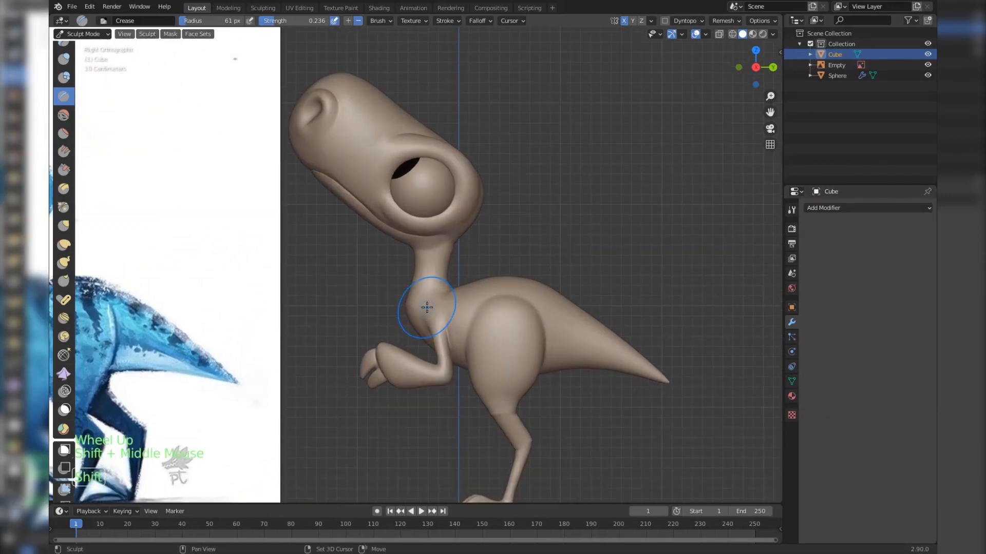
{"action": "left_click", "coordinate": [96, 36]}
{"action": "left_click", "coordinate": [91, 46]}
Reset the 3D cursor to the world origin and add a cube there
{"action": "scroll", "coordinate": [461, 181], "scroll_direction": "down", "scroll_amount": 4}
{"action": "key", "text": "shift+s"}
{"action": "left_click", "coordinate": [441, 215]}
{"action": "key", "text": "shift+a"}
{"action": "mouse_move", "coordinate": [441, 216]}
{"action": "left_click", "coordinate": [483, 226]}
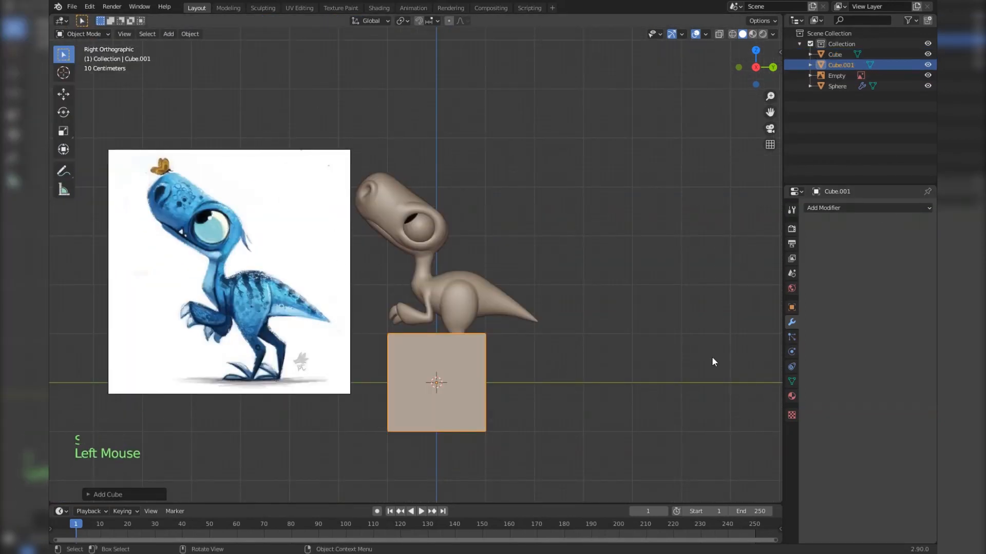
Add a Subdivision Surface modifier to the new cube with a viewport level of 1
{"action": "left_click", "coordinate": [867, 208]}
{"action": "left_click", "coordinate": [736, 381]}
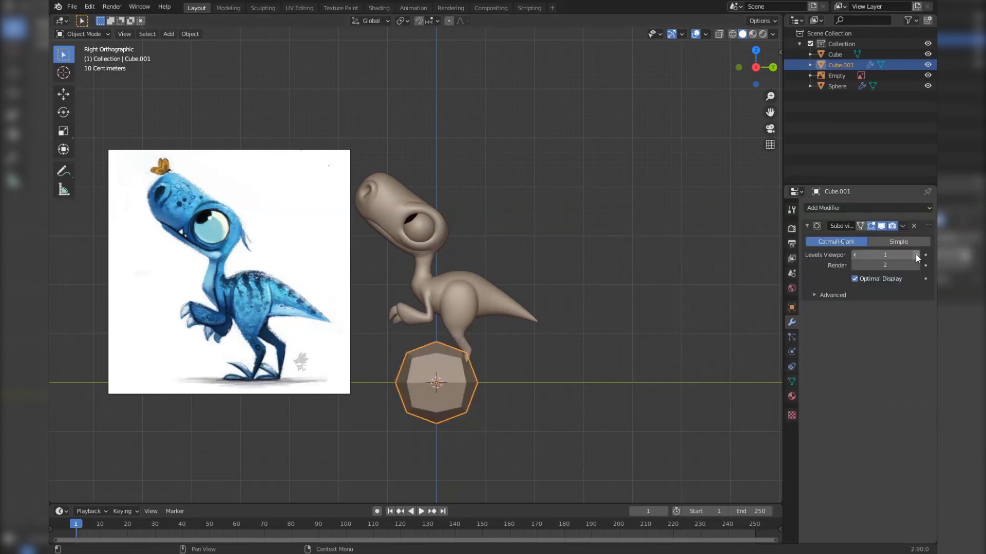
{"action": "left_click", "coordinate": [916, 255]}
{"action": "left_click", "coordinate": [856, 256]}
Enter Edit Mode on the cube and add a horizontal loop cut around its middle
{"action": "key", "text": "Tab"}
{"action": "scroll", "coordinate": [483, 401], "scroll_direction": "up", "scroll_amount": 2}
{"action": "middle_click_drag", "start_coordinate": [513, 405], "coordinate": [498, 303], "text": "shift"}
{"action": "key", "text": "ctrl+r"}
{"action": "double_click", "coordinate": [480, 299]}
Select all the cube's top vertices in wireframe and scale them inward into a narrow tip
{"action": "key", "text": "z"}
{"action": "left_click", "coordinate": [333, 242]}
{"action": "key", "text": "alt+a"}
{"action": "key", "text": "c"}
{"action": "left_click_drag", "start_coordinate": [337, 241], "coordinate": [482, 243]}
{"action": "right_click", "coordinate": [524, 250]}
{"action": "key", "text": "z"}
{"action": "left_click", "coordinate": [637, 264]}
{"action": "key", "text": "s"}
{"action": "left_click", "coordinate": [419, 260]}
Raise the narrowed top vertices to lengthen the tooth's tip
{"action": "key", "text": "g"}
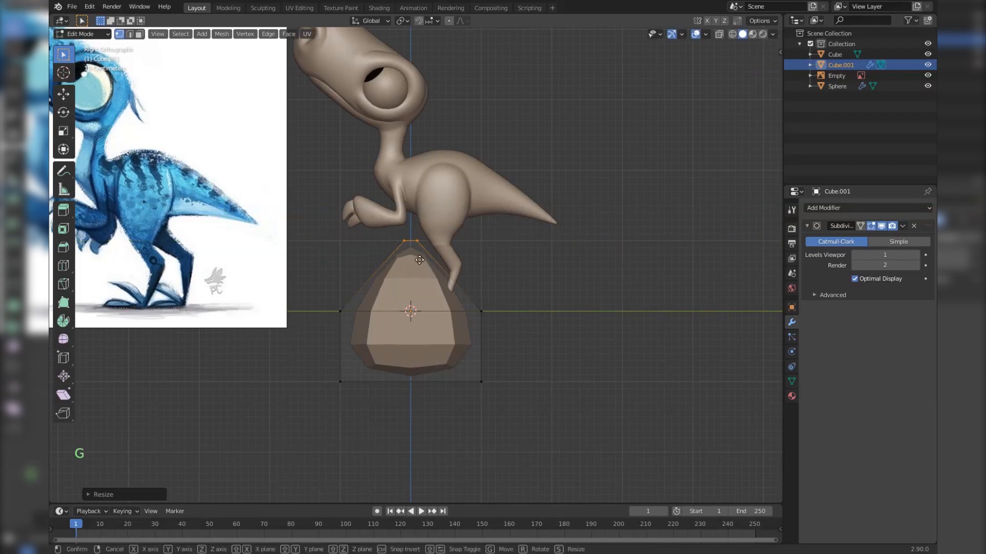
{"action": "middle_click_drag", "start_coordinate": [421, 321], "coordinate": [522, 315]}
{"action": "key", "text": "g"}
{"action": "left_click", "coordinate": [544, 313]}
Flatten the whole tooth mesh along X and apply smooth shading to the object
{"action": "key", "text": "a"}
{"action": "key", "text": "s"}
{"action": "key", "text": "x"}
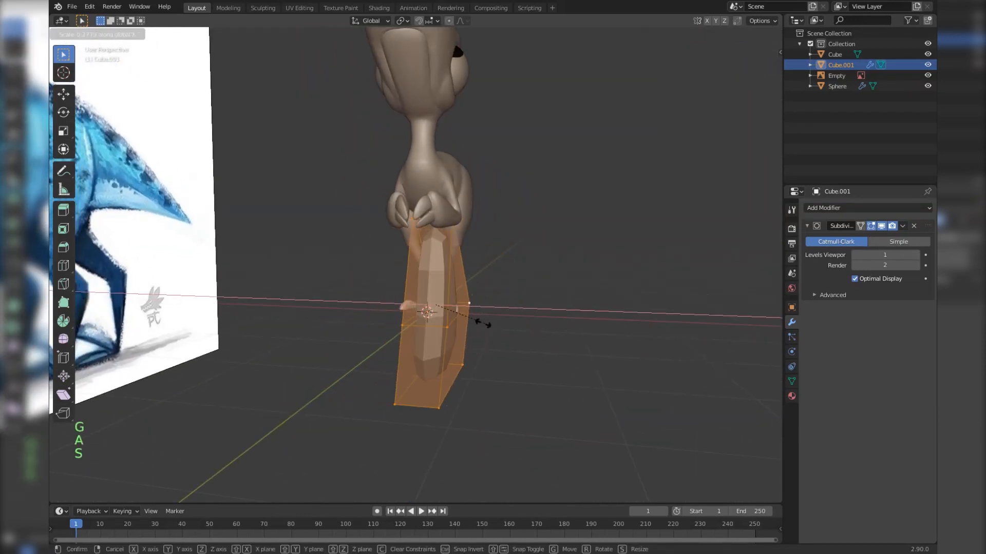
{"action": "left_click", "coordinate": [482, 323]}
{"action": "key", "text": "Tab"}
{"action": "right_click", "coordinate": [584, 303]}
{"action": "left_click", "coordinate": [584, 303]}
Select the tooth's bottom vertices in the right view and scale them inward along Y
{"action": "key", "text": "KP_3"}
{"action": "key", "text": "Tab"}
{"action": "key", "text": "a"}
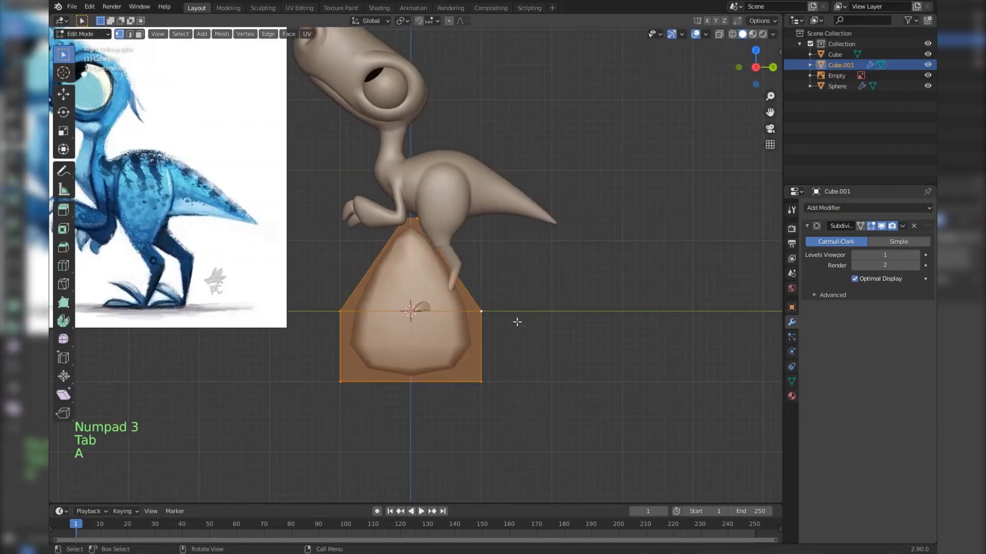
{"action": "key", "text": "z"}
{"action": "key", "text": "alt+a"}
{"action": "key", "text": "c"}
{"action": "left_click_drag", "start_coordinate": [475, 386], "coordinate": [346, 392]}
{"action": "right_click", "coordinate": [346, 391]}
{"action": "key", "text": "z"}
{"action": "key", "text": "s"}
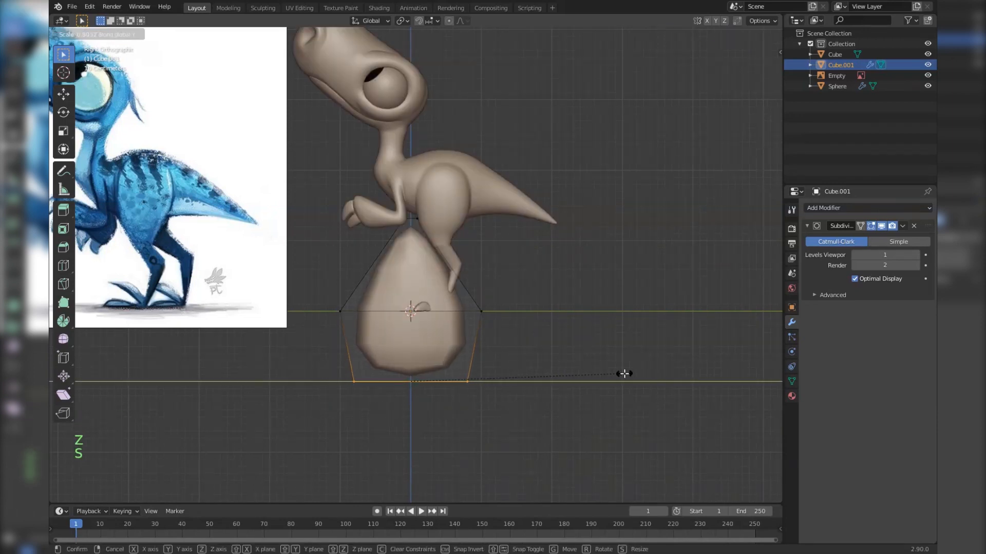
{"action": "left_click", "coordinate": [624, 374]}
Scale the whole tooth mesh down to tooth size and move it up to the dinosaur's mouth
{"action": "key", "text": "a"}
{"action": "scroll", "coordinate": [762, 257], "scroll_direction": "down", "scroll_amount": 2}
{"action": "key", "text": "s"}
{"action": "left_click", "coordinate": [495, 346]}
{"action": "middle_click_drag", "start_coordinate": [502, 353], "coordinate": [547, 434], "text": "shift"}
{"action": "key", "text": "s"}
{"action": "key", "text": "g"}
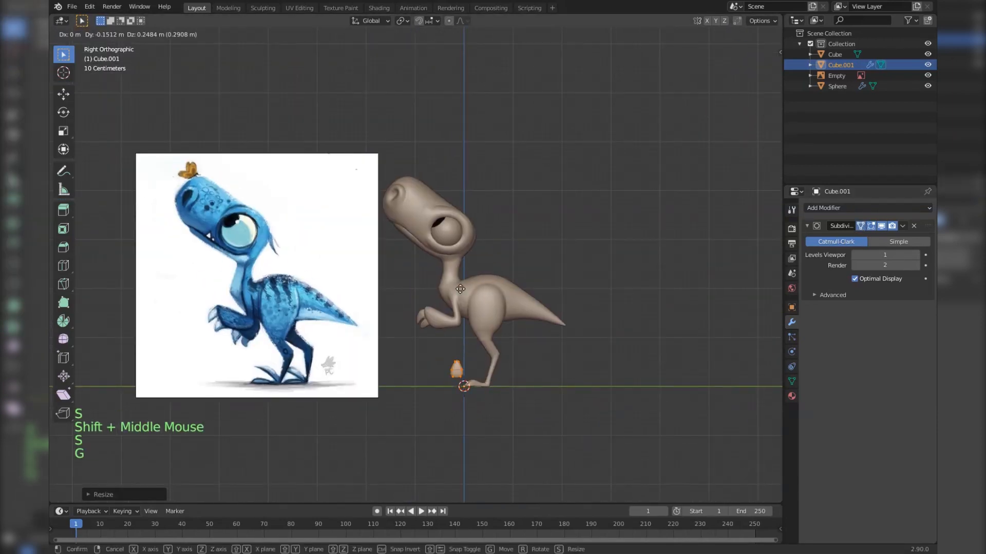
{"action": "left_click", "coordinate": [482, 245]}
Rotate the tooth to follow the slope of the dinosaur's mouth line
{"action": "middle_click_drag", "start_coordinate": [481, 245], "coordinate": [482, 277], "text": "shift"}
{"action": "scroll", "coordinate": [483, 281], "scroll_direction": "up", "scroll_amount": 6}
{"action": "scroll", "coordinate": [484, 281], "scroll_direction": "up", "scroll_amount": 1}
{"action": "key", "text": "KP_6"}
{"action": "key", "text": "KP_3"}
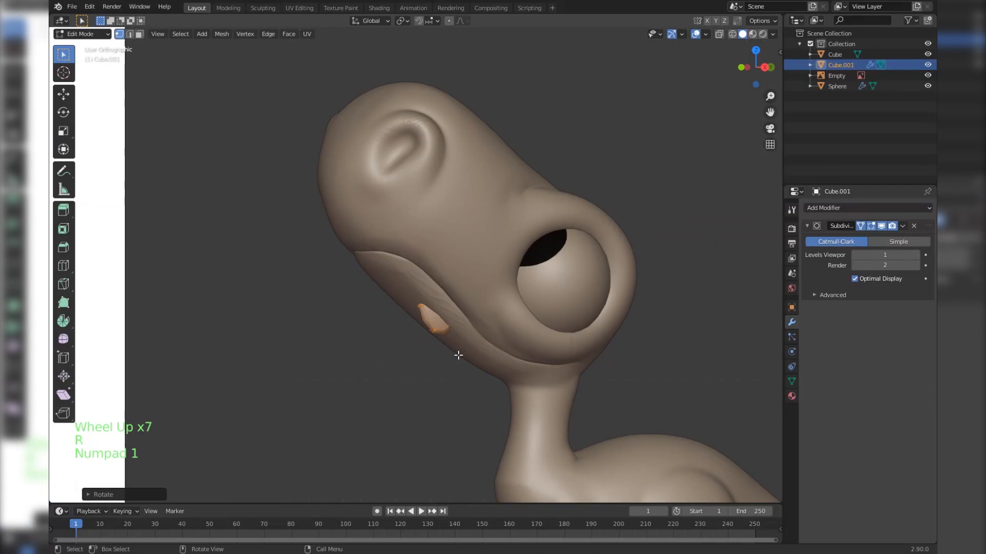
Move the tooth along X onto the side of the dinosaur's mouth, rotate it to fit and scale it down
{"action": "key", "text": "KP_1"}
{"action": "key", "text": "g"}
{"action": "key", "text": "x"}
{"action": "middle_click_drag", "start_coordinate": [570, 359], "coordinate": [489, 325]}
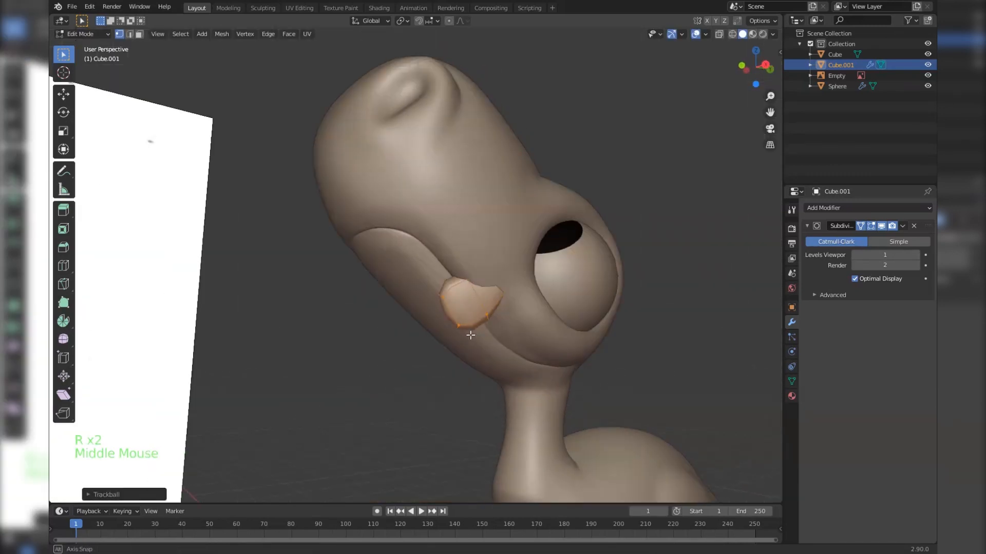
{"action": "key", "text": "s"}
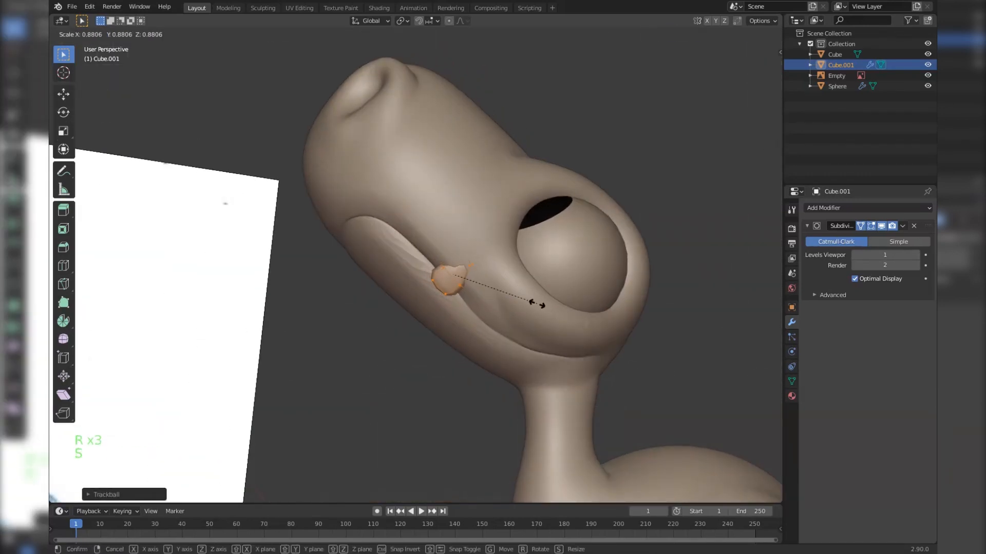
{"action": "left_click", "coordinate": [524, 309]}
{"action": "scroll", "coordinate": [513, 306], "scroll_direction": "up", "scroll_amount": 3}
{"action": "left_click", "coordinate": [501, 302]}
Move the tooth along Z, then select some of its vertices in wireframe and shift them along Z
{"action": "middle_click_drag", "start_coordinate": [505, 303], "coordinate": [572, 352]}
{"action": "key", "text": "g"}
{"action": "key", "text": "z"}
{"action": "left_click", "coordinate": [597, 341]}
{"action": "key", "text": "z"}
{"action": "key", "text": "alt+a"}
{"action": "key", "text": "c"}
{"action": "left_click", "coordinate": [538, 356]}
{"action": "key", "text": "z"}
{"action": "key", "text": "g"}
{"action": "key", "text": "z"}
{"action": "left_click", "coordinate": [581, 353]}
Select another group of the tooth's vertices in wireframe and move it along X
{"action": "key", "text": "z"}
{"action": "key", "text": "alt+a"}
{"action": "key", "text": "c"}
{"action": "left_click", "coordinate": [599, 324]}
{"action": "right_click", "coordinate": [601, 324]}
{"action": "key", "text": "z"}
{"action": "key", "text": "g"}
{"action": "key", "text": "x"}
{"action": "left_click", "coordinate": [663, 341]}
{"action": "key", "text": "Tab"}
Rotate the whole tooth mesh in the right view so it lines up with the mouth line
{"action": "middle_click_drag", "start_coordinate": [591, 344], "coordinate": [519, 334]}
{"action": "key", "text": "alt+a"}
{"action": "key", "text": "KP_3"}
{"action": "left_click", "coordinate": [423, 337]}
{"action": "key", "text": "Tab"}
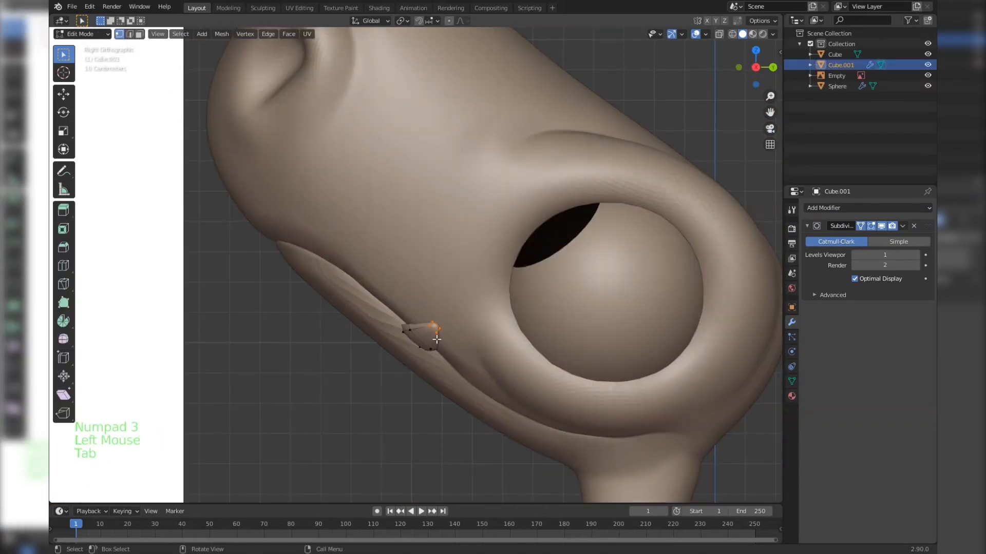
{"action": "scroll", "coordinate": [426, 337], "scroll_direction": "up", "scroll_amount": 2}
{"action": "key", "text": "a"}
{"action": "key", "text": "r"}
{"action": "scroll", "coordinate": [531, 372], "scroll_direction": "down", "scroll_amount": 5}
{"action": "key", "text": "Tab"}
Duplicate the tooth, scale the copy down and place it behind the first tooth along the mouth line
{"action": "scroll", "coordinate": [497, 360], "scroll_direction": "down", "scroll_amount": 4}
{"action": "key", "text": "Tab"}
{"action": "scroll", "coordinate": [454, 343], "scroll_direction": "up", "scroll_amount": 10}
{"action": "middle_click_drag", "start_coordinate": [512, 379], "coordinate": [483, 284], "text": "shift"}
{"action": "key", "text": "shift+d"}
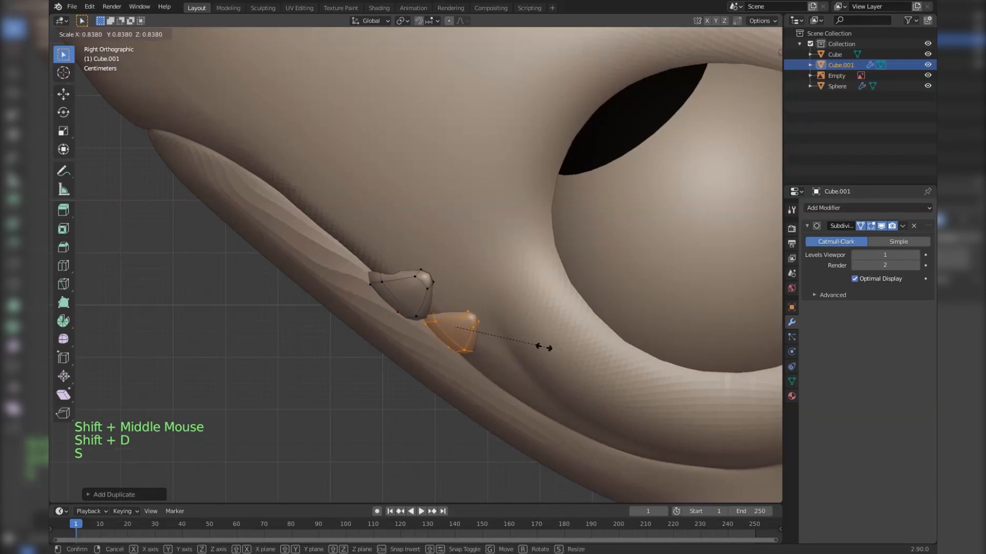
{"action": "key", "text": "Tab"}
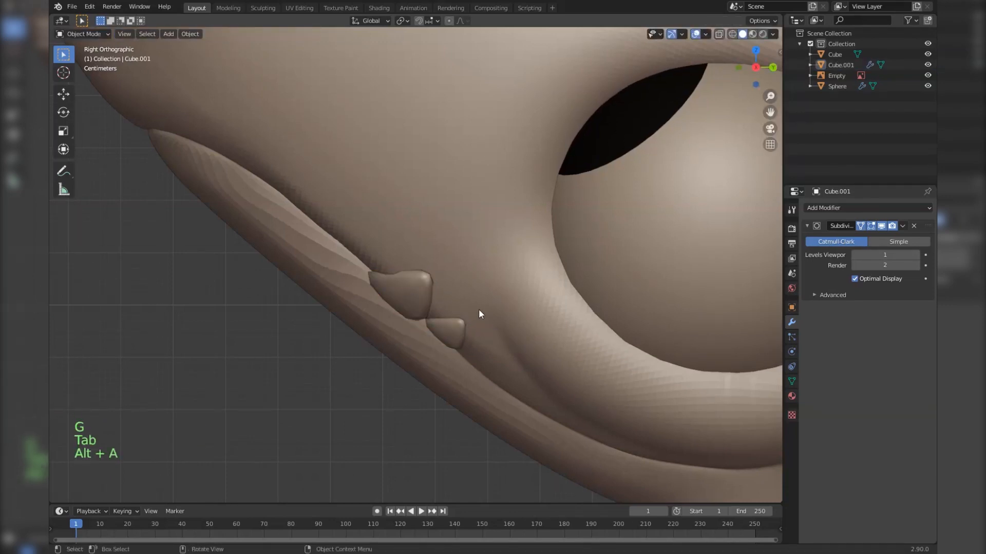
Select both teeth together and rotate them freely to follow the curve of the mouth
{"action": "left_click", "coordinate": [442, 330]}
{"action": "key", "text": "Tab"}
{"action": "key", "text": "a"}
{"action": "scroll", "coordinate": [513, 308], "scroll_direction": "up", "scroll_amount": 1}
{"action": "key", "text": "g"}
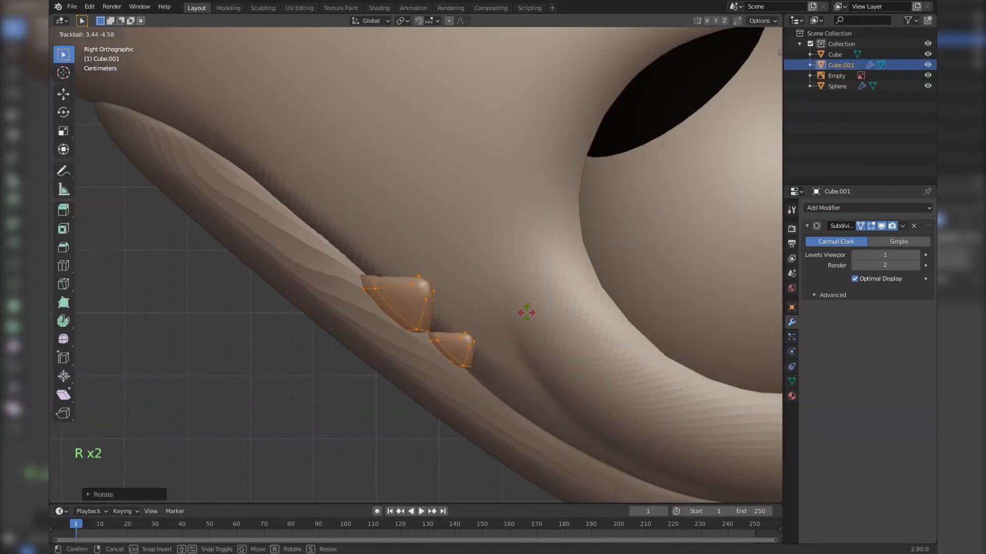
{"action": "left_click", "coordinate": [526, 312]}
{"action": "key", "text": "Tab"}
{"action": "key", "text": "alt+a"}
Select only the smaller tooth in the right view, then move and rotate it beside the larger one
{"action": "scroll", "coordinate": [468, 304], "scroll_direction": "down", "scroll_amount": 8}
{"action": "left_click", "coordinate": [406, 240]}
{"action": "right_click", "coordinate": [406, 242]}
{"action": "scroll", "coordinate": [409, 268], "scroll_direction": "up", "scroll_amount": 5}
{"action": "middle_click_drag", "start_coordinate": [409, 269], "coordinate": [488, 287]}
{"action": "key", "text": "Tab"}
{"action": "left_click", "coordinate": [591, 286]}
{"action": "key", "text": "Tab"}
{"action": "left_click", "coordinate": [596, 283]}
{"action": "key", "text": "Tab"}
{"action": "key", "text": "KP_3"}
{"action": "scroll", "coordinate": [477, 277], "scroll_direction": "up", "scroll_amount": 3}
{"action": "scroll", "coordinate": [475, 275], "scroll_direction": "down", "scroll_amount": 1}
{"action": "left_click", "coordinate": [490, 288]}
{"action": "key", "text": "l"}
{"action": "scroll", "coordinate": [494, 289], "scroll_direction": "up", "scroll_amount": 2}
{"action": "key", "text": "g"}
{"action": "key", "text": "r"}
{"action": "left_click", "coordinate": [557, 302]}
Move the smaller tooth along Z and reposition it against the lip from an angled view
{"action": "scroll", "coordinate": [552, 301], "scroll_direction": "down", "scroll_amount": 2}
{"action": "key", "text": "g"}
{"action": "key", "text": "z"}
{"action": "middle_click_drag", "start_coordinate": [552, 301], "coordinate": [579, 272]}
{"action": "left_click", "coordinate": [522, 322]}
{"action": "key", "text": "g"}
{"action": "left_click", "coordinate": [549, 307]}
{"action": "key", "text": "g"}
{"action": "key", "text": "z"}
{"action": "key", "text": "g"}
{"action": "key", "text": "Tab"}
Select both teeth and rotate them from below to match the side of the mouth
{"action": "scroll", "coordinate": [522, 326], "scroll_direction": "down", "scroll_amount": 2}
{"action": "key", "text": "alt+a"}
{"action": "key", "text": "Tab"}
{"action": "scroll", "coordinate": [628, 252], "scroll_direction": "up", "scroll_amount": 2}
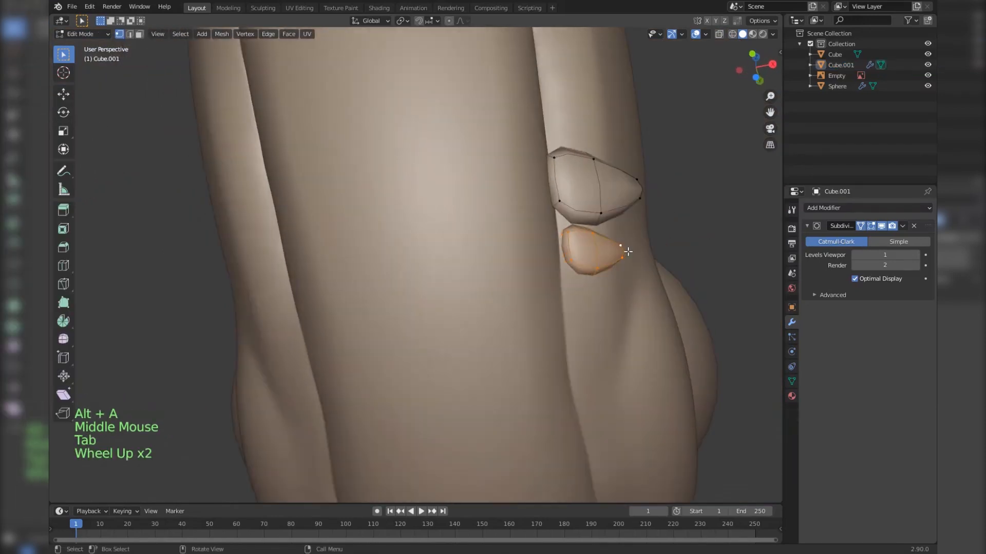
{"action": "left_click", "coordinate": [621, 260]}
{"action": "key", "text": "a"}
{"action": "mouse_move", "coordinate": [659, 253]}
{"action": "middle_mouse_down", "text": "shift"}
{"action": "mouse_move", "coordinate": [549, 257]}
{"action": "mouse_move", "coordinate": [550, 282]}
{"action": "mouse_move", "coordinate": [532, 286]}
{"action": "mouse_move", "coordinate": [404, 283]}
{"action": "middle_mouse_up", "text": "shift"}
{"action": "scroll", "coordinate": [550, 257], "scroll_direction": "up", "scroll_amount": 2}
{"action": "key", "text": "r"}
{"action": "left_click", "coordinate": [519, 228]}
{"action": "key", "text": "l"}
{"action": "scroll", "coordinate": [569, 269], "scroll_direction": "down", "scroll_amount": 1}
{"action": "key", "text": "Tab"}
Select the outer vertices of both teeth in wireframe and move them in the right view
{"action": "scroll", "coordinate": [534, 283], "scroll_direction": "down", "scroll_amount": 3}
{"action": "key", "text": "alt+a"}
{"action": "scroll", "coordinate": [543, 265], "scroll_direction": "down", "scroll_amount": 3}
{"action": "key", "text": "KP_3"}
{"action": "scroll", "coordinate": [542, 265], "scroll_direction": "up", "scroll_amount": 4}
{"action": "key", "text": "Tab"}
{"action": "scroll", "coordinate": [404, 283], "scroll_direction": "up", "scroll_amount": 3}
{"action": "key", "text": "z"}
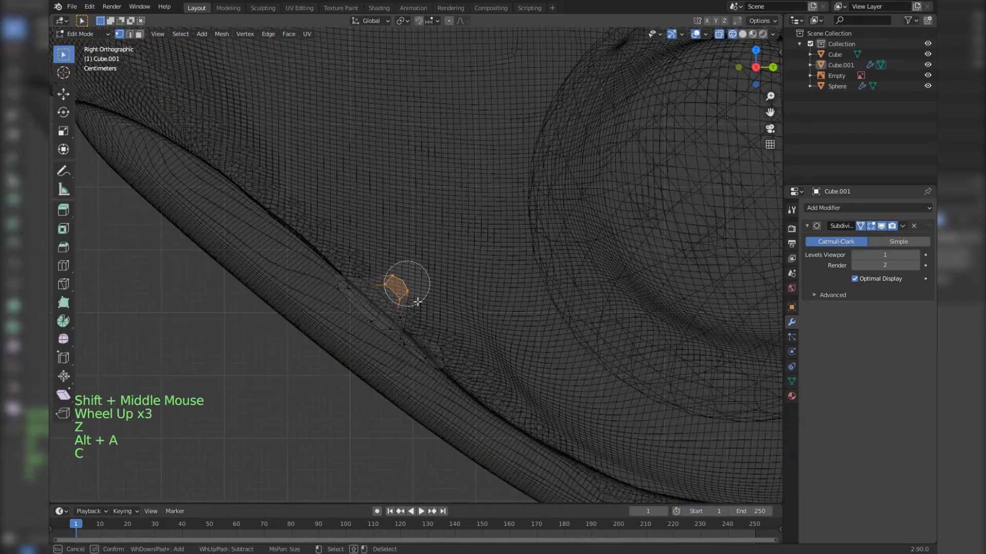
{"action": "right_click", "coordinate": [441, 336]}
{"action": "key", "text": "z"}
{"action": "key", "text": "z"}
{"action": "key", "text": "c"}
{"action": "mouse_move", "coordinate": [488, 339]}
{"action": "middle_mouse_down"}
{"action": "mouse_move", "coordinate": [441, 369]}
{"action": "mouse_move", "coordinate": [467, 346]}
{"action": "middle_mouse_up"}
{"action": "right_click", "coordinate": [431, 375]}
{"action": "key", "text": "c"}
{"action": "right_click", "coordinate": [467, 345]}
{"action": "key", "text": "KP_1"}
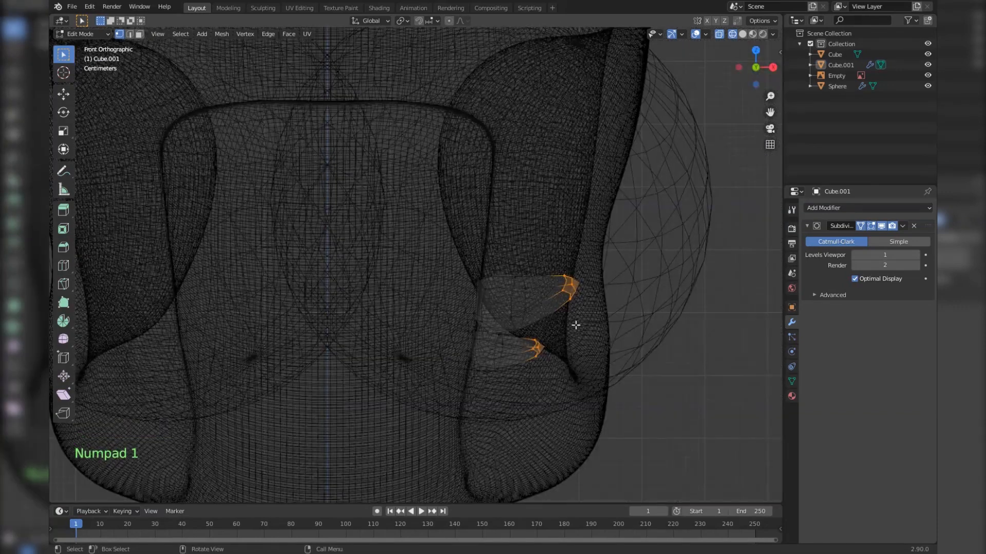
{"action": "key", "text": "z"}
{"action": "key", "text": "KP_3"}
{"action": "key", "text": "g"}
{"action": "left_click", "coordinate": [549, 340]}
Inspect the two teeth from several angles and compare the whole dinosaur with the reference drawing in the right view
{"action": "scroll", "coordinate": [448, 339], "scroll_direction": "down", "scroll_amount": 1}
{"action": "scroll", "coordinate": [449, 340], "scroll_direction": "down", "scroll_amount": 4}
{"action": "middle_click_drag", "start_coordinate": [448, 340], "coordinate": [493, 323]}
{"action": "key", "text": "Tab"}
{"action": "middle_click_drag", "start_coordinate": [493, 324], "coordinate": [464, 344]}
{"action": "scroll", "coordinate": [537, 307], "scroll_direction": "down", "scroll_amount": 3}
{"action": "key", "text": "KP_3"}
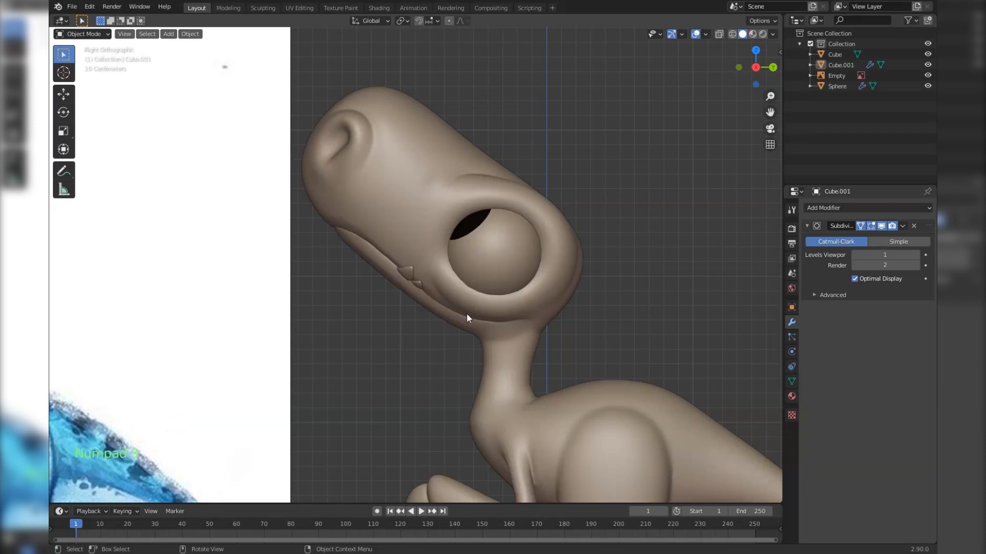
{"action": "scroll", "coordinate": [468, 317], "scroll_direction": "down", "scroll_amount": 4}
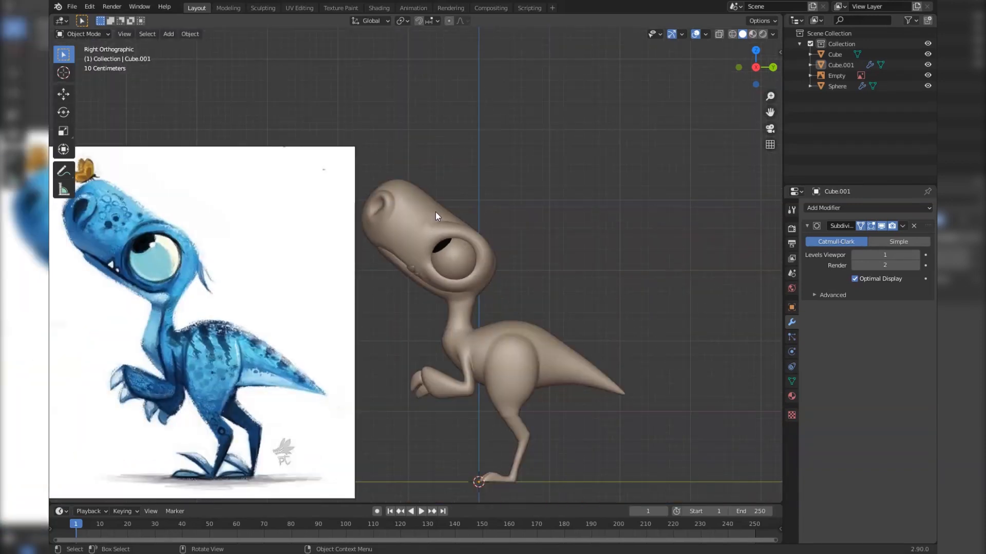
Select the dinosaur body and switch it to Sculpt Mode
{"action": "left_click", "coordinate": [428, 208]}
{"action": "right_click", "coordinate": [428, 209]}
{"action": "left_click", "coordinate": [109, 70]}
{"action": "middle_click_drag", "start_coordinate": [406, 210], "coordinate": [473, 253], "text": "shift"}
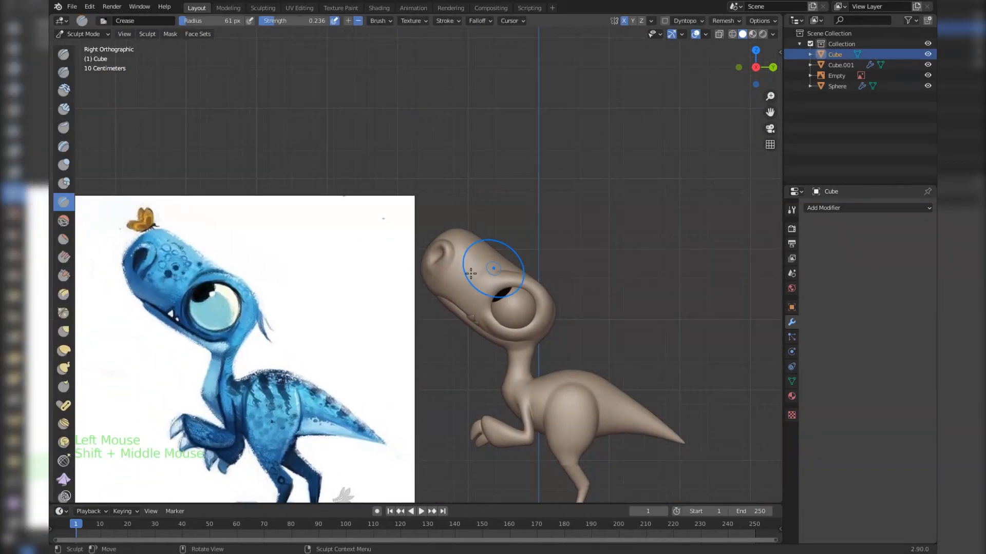
Reshape the snout around the nostril with the Grab brush at a 464 px radius
{"action": "scroll", "coordinate": [517, 246], "scroll_direction": "up", "scroll_amount": 11}
{"action": "key", "text": "g"}
{"action": "key", "text": "f"}
{"action": "left_click", "coordinate": [524, 299]}
{"action": "left_click_drag", "start_coordinate": [548, 286], "coordinate": [539, 282]}
{"action": "scroll", "coordinate": [531, 280], "scroll_direction": "down", "scroll_amount": 2}
{"action": "middle_click_drag", "start_coordinate": [526, 278], "coordinate": [508, 276], "text": "shift"}
{"action": "scroll", "coordinate": [508, 278], "scroll_direction": "up", "scroll_amount": 2}
{"action": "left_click_drag", "start_coordinate": [505, 285], "coordinate": [519, 288]}
{"action": "left_click_drag", "start_coordinate": [509, 289], "coordinate": [521, 291]}
{"action": "scroll", "coordinate": [526, 277], "scroll_direction": "down", "scroll_amount": 2}
{"action": "left_click_drag", "start_coordinate": [559, 175], "coordinate": [551, 163]}
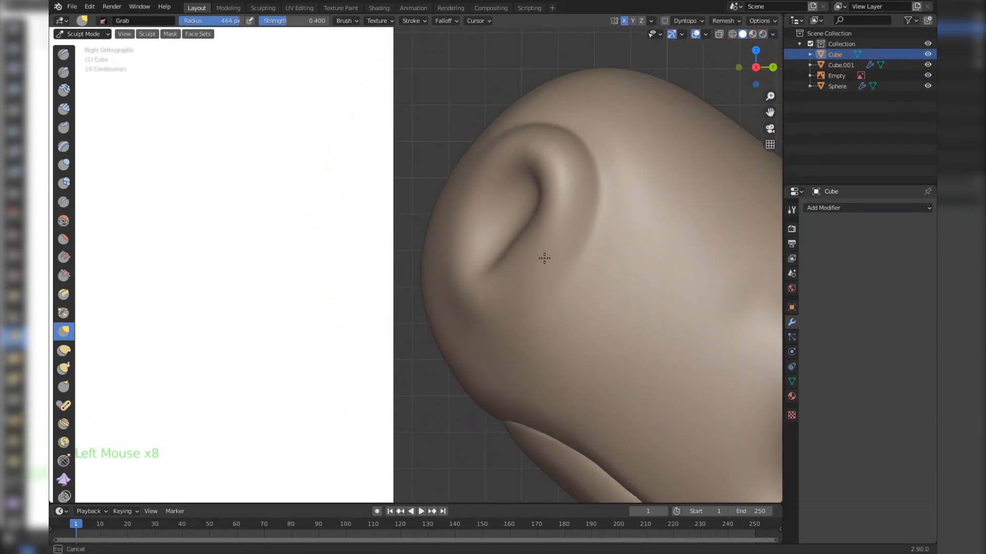
{"action": "left_click", "coordinate": [544, 259]}
Adjust the side of the snout below the nostril with the Grab brush from an angled view and smooth it
{"action": "scroll", "coordinate": [623, 245], "scroll_direction": "down", "scroll_amount": 11}
{"action": "scroll", "coordinate": [595, 244], "scroll_direction": "up", "scroll_amount": 6}
{"action": "middle_click_drag", "start_coordinate": [596, 244], "coordinate": [507, 241]}
{"action": "scroll", "coordinate": [506, 242], "scroll_direction": "up", "scroll_amount": 6}
{"action": "scroll", "coordinate": [591, 250], "scroll_direction": "up", "scroll_amount": 2}
{"action": "scroll", "coordinate": [641, 264], "scroll_direction": "down", "scroll_amount": 2}
{"action": "mouse_move", "coordinate": [484, 338]}
{"action": "middle_mouse_down"}
{"action": "mouse_move", "coordinate": [583, 310]}
{"action": "mouse_move", "coordinate": [528, 257]}
{"action": "middle_mouse_up"}
{"action": "scroll", "coordinate": [584, 310], "scroll_direction": "up", "scroll_amount": 2}
{"action": "scroll", "coordinate": [583, 310], "scroll_direction": "down", "scroll_amount": 1}
{"action": "left_click", "coordinate": [517, 253]}
{"action": "left_click", "coordinate": [540, 256]}
{"action": "left_click", "coordinate": [562, 261], "text": "shift"}
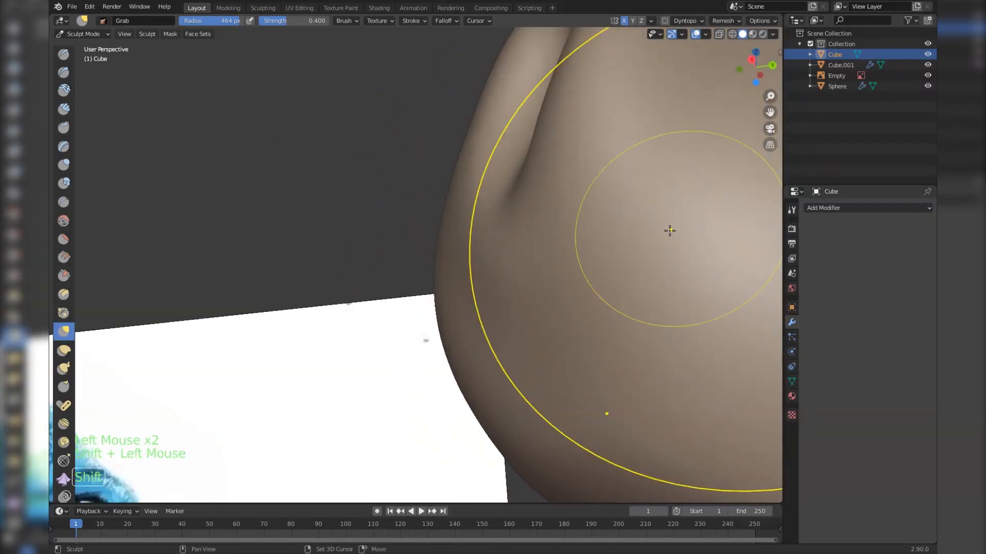
Reshape the tip of the lower jaw from below with the Grab brush at a 405 px radius and smooth it
{"action": "scroll", "coordinate": [669, 231], "scroll_direction": "down", "scroll_amount": 4}
{"action": "key", "text": "KP_3"}
{"action": "key", "text": "KP_1"}
{"action": "mouse_move", "coordinate": [550, 309]}
{"action": "middle_mouse_down"}
{"action": "mouse_move", "coordinate": [539, 291]}
{"action": "mouse_move", "coordinate": [519, 303]}
{"action": "middle_mouse_up"}
{"action": "scroll", "coordinate": [567, 330], "scroll_direction": "up", "scroll_amount": 6}
{"action": "mouse_move", "coordinate": [567, 330]}
{"action": "middle_mouse_down"}
{"action": "mouse_move", "coordinate": [513, 257]}
{"action": "mouse_move", "coordinate": [483, 171]}
{"action": "middle_mouse_up"}
{"action": "scroll", "coordinate": [514, 257], "scroll_direction": "up", "scroll_amount": 4}
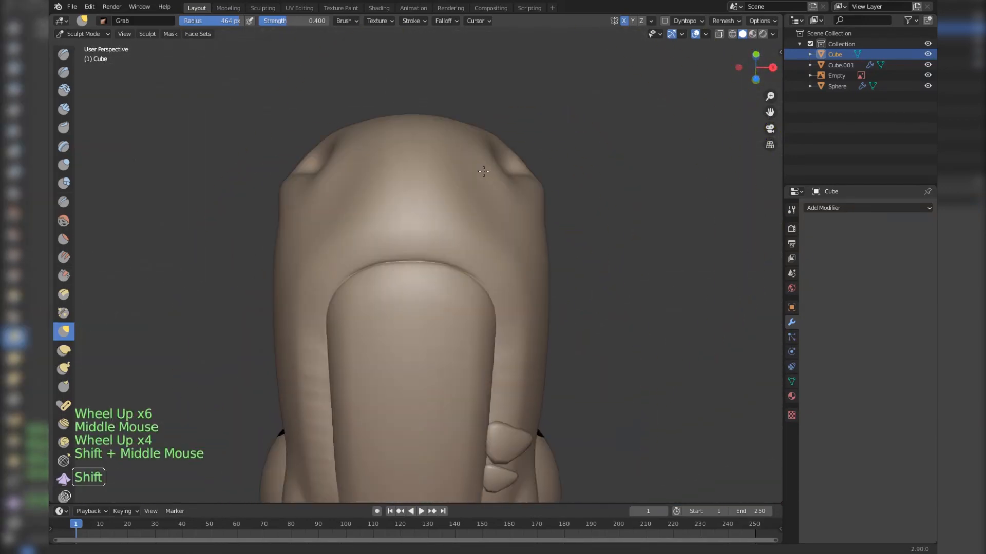
{"action": "scroll", "coordinate": [483, 171], "scroll_direction": "up", "scroll_amount": 3}
{"action": "key", "text": "f"}
{"action": "left_click", "coordinate": [514, 236]}
{"action": "left_click", "coordinate": [518, 238]}
{"action": "middle_click_drag", "start_coordinate": [478, 216], "coordinate": [521, 242], "text": "shift"}
{"action": "double_click", "coordinate": [519, 254]}
{"action": "left_click", "coordinate": [499, 228]}
{"action": "left_click", "coordinate": [499, 228], "text": "shift"}
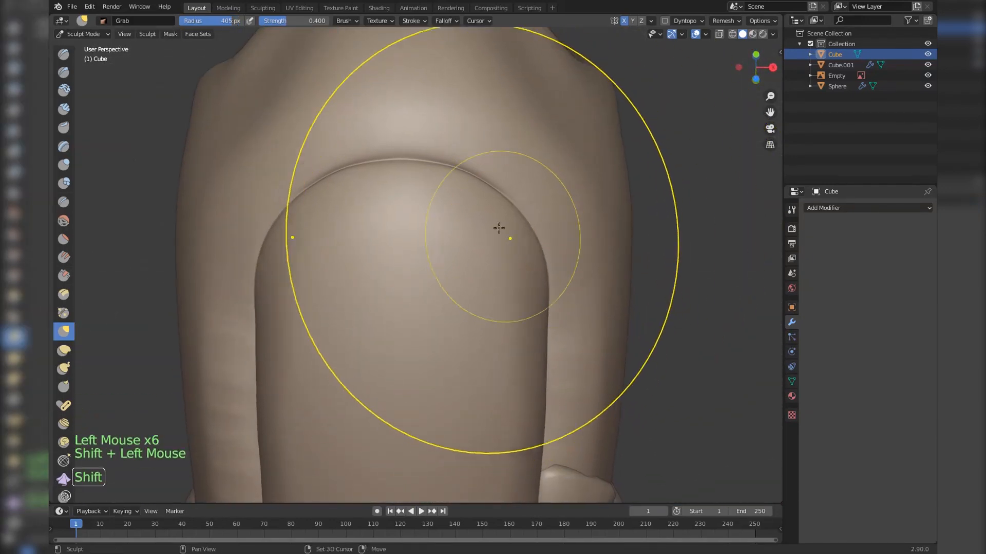
{"action": "left_click", "coordinate": [499, 228], "text": "shift"}
Smooth the mouth edge around the lower jaw and compare the whole dinosaur with the reference drawing in the right view
{"action": "scroll", "coordinate": [585, 291], "scroll_direction": "down", "scroll_amount": 4}
{"action": "middle_click_drag", "start_coordinate": [585, 290], "coordinate": [554, 272]}
{"action": "mouse_move", "coordinate": [555, 272]}
{"action": "middle_mouse_down", "text": "shift"}
{"action": "mouse_move", "coordinate": [529, 255]}
{"action": "mouse_move", "coordinate": [379, 231]}
{"action": "mouse_move", "coordinate": [382, 211]}
{"action": "mouse_move", "coordinate": [436, 213]}
{"action": "mouse_move", "coordinate": [359, 279]}
{"action": "middle_mouse_up", "text": "shift"}
{"action": "scroll", "coordinate": [379, 231], "scroll_direction": "up", "scroll_amount": 3}
{"action": "left_click", "coordinate": [382, 212], "text": "shift"}
{"action": "scroll", "coordinate": [383, 211], "scroll_direction": "down", "scroll_amount": 3}
{"action": "scroll", "coordinate": [435, 213], "scroll_direction": "up", "scroll_amount": 2}
{"action": "left_click", "coordinate": [359, 279], "text": "shift"}
{"action": "left_click", "coordinate": [437, 202], "text": "shift"}
{"action": "left_click", "coordinate": [438, 202], "text": "shift"}
{"action": "left_click", "coordinate": [289, 369], "text": "shift"}
{"action": "left_click", "coordinate": [360, 288], "text": "shift"}
{"action": "left_click", "coordinate": [451, 181], "text": "shift"}
{"action": "left_click", "coordinate": [616, 286], "text": "shift"}
{"action": "key", "text": "KP_3"}
{"action": "scroll", "coordinate": [627, 330], "scroll_direction": "down", "scroll_amount": 10}
{"action": "middle_click_drag", "start_coordinate": [627, 330], "coordinate": [607, 245], "text": "shift"}
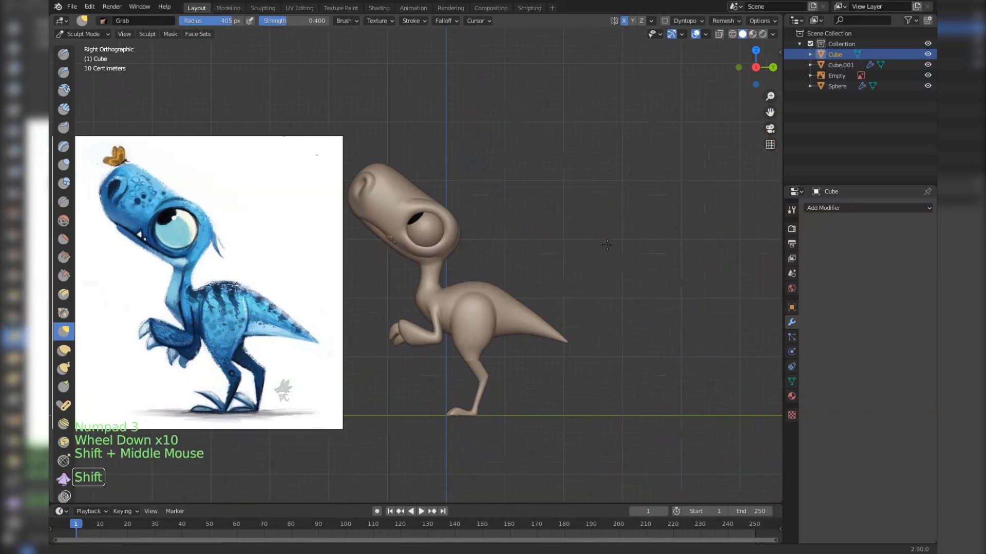
{"action": "scroll", "coordinate": [608, 252], "scroll_direction": "up", "scroll_amount": 2}
{"action": "scroll", "coordinate": [611, 267], "scroll_direction": "down", "scroll_amount": 3}
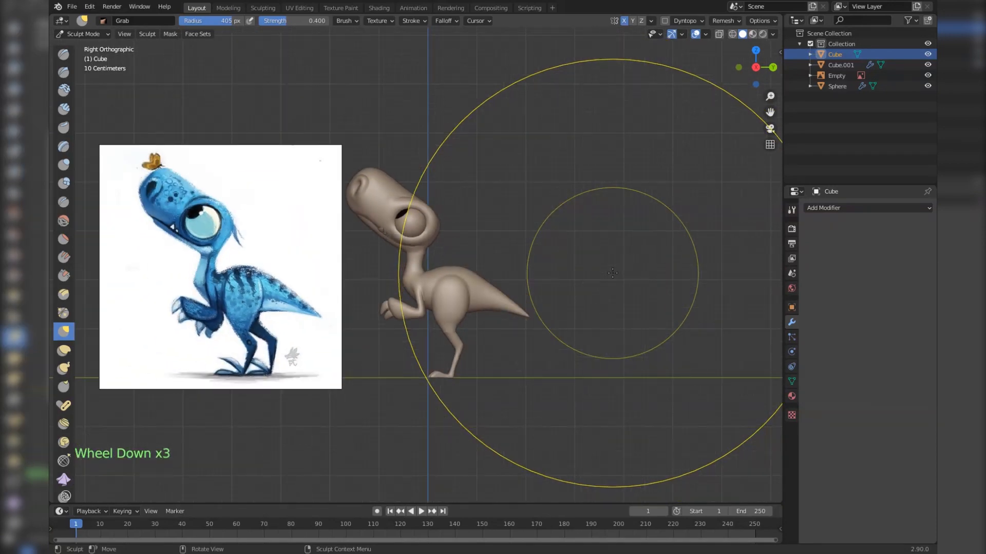
{"action": "scroll", "coordinate": [613, 273], "scroll_direction": "up", "scroll_amount": 3}
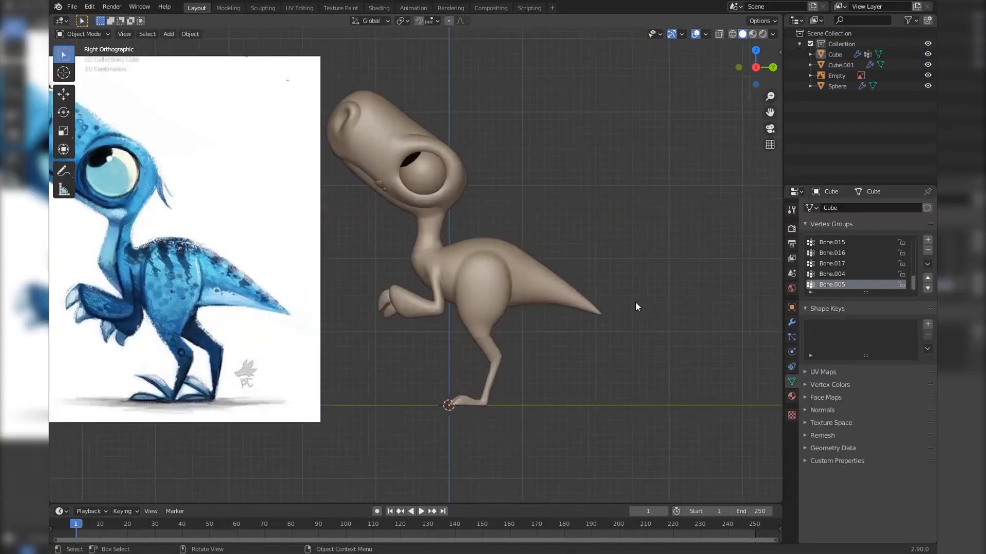
Add a single-bone armature at the world origin and move its bone up to the hips in Edit Mode
{"action": "scroll", "coordinate": [636, 301], "scroll_direction": "up", "scroll_amount": 2}
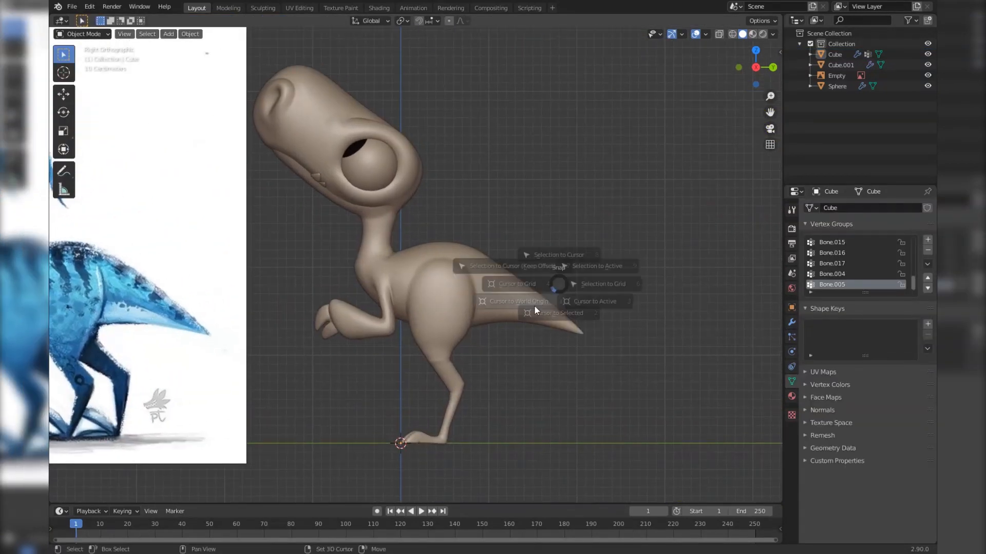
{"action": "key", "text": "shift+a"}
{"action": "mouse_move", "coordinate": [419, 416]}
{"action": "left_click", "coordinate": [506, 417]}
{"action": "scroll", "coordinate": [442, 385], "scroll_direction": "down", "scroll_amount": 2}
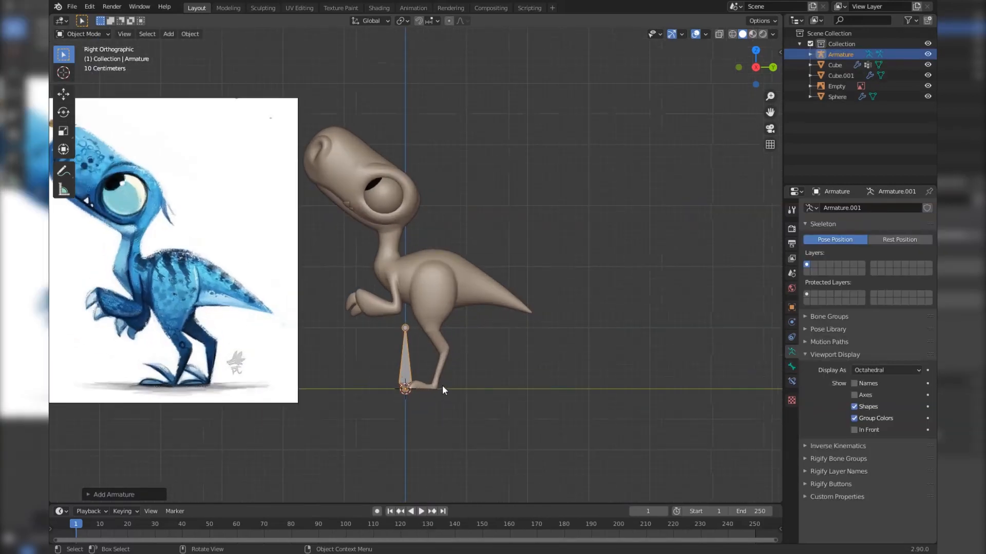
{"action": "key", "text": "Tab"}
{"action": "key", "text": "g"}
{"action": "left_click", "coordinate": [470, 226]}
{"action": "scroll", "coordinate": [472, 222], "scroll_direction": "up", "scroll_amount": 2}
{"action": "left_click", "coordinate": [483, 209]}
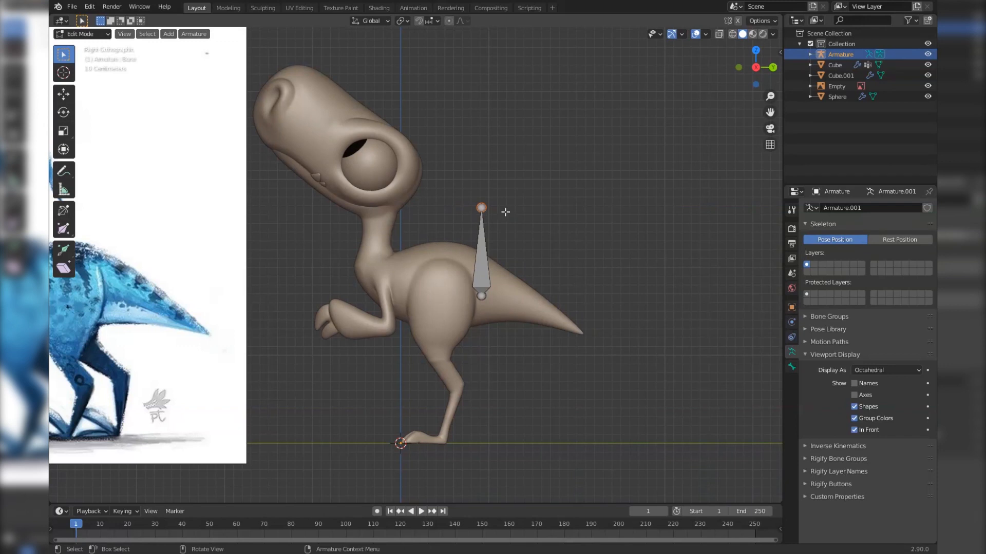
Try laying out spine and neck bones from the hips to the base of the head, then delete the armature
{"action": "key", "text": "g"}
{"action": "left_click", "coordinate": [395, 282]}
{"action": "key", "text": "g"}
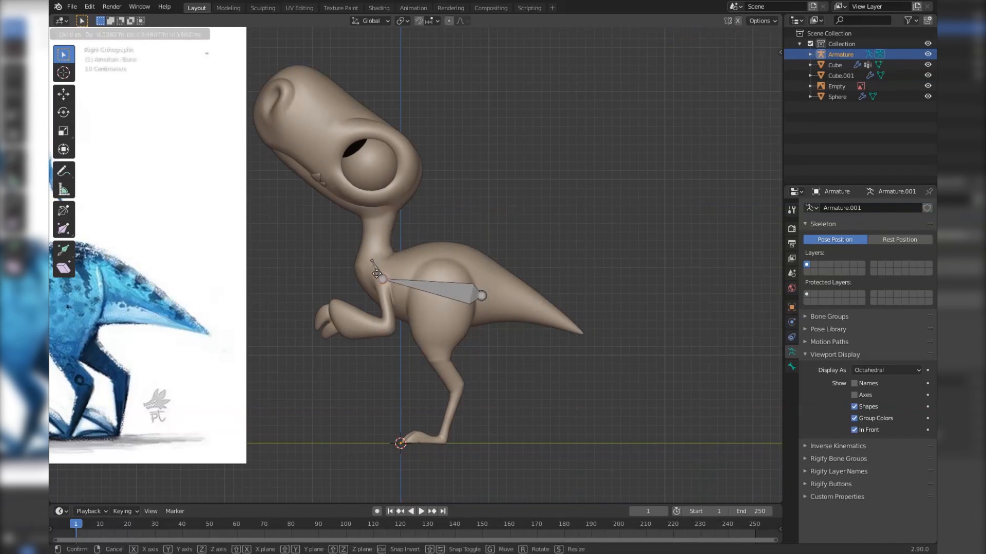
{"action": "left_click", "coordinate": [373, 274]}
{"action": "left_click", "coordinate": [374, 261]}
{"action": "key", "text": "g"}
{"action": "left_click", "coordinate": [380, 216]}
{"action": "left_click", "coordinate": [374, 270]}
{"action": "key", "text": "g"}
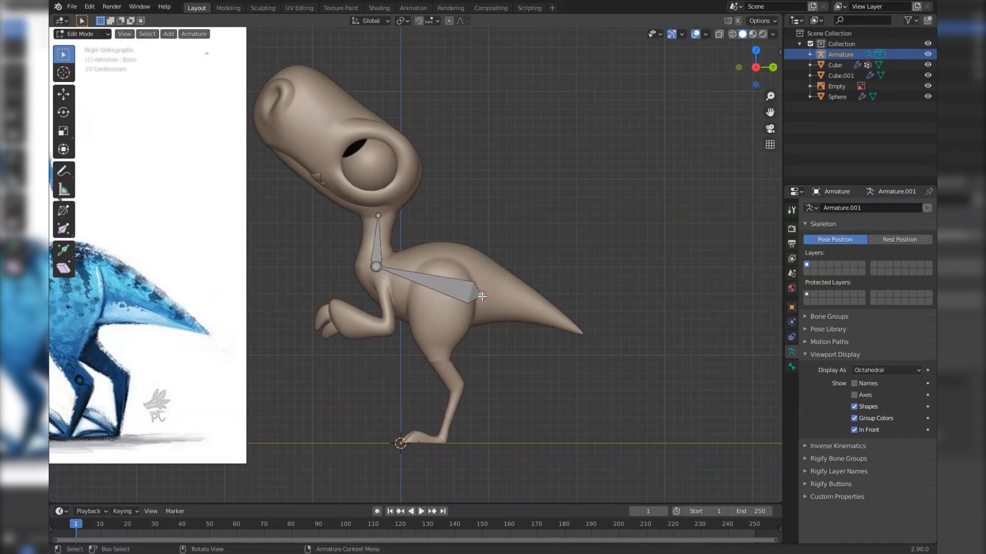
{"action": "left_click", "coordinate": [409, 287]}
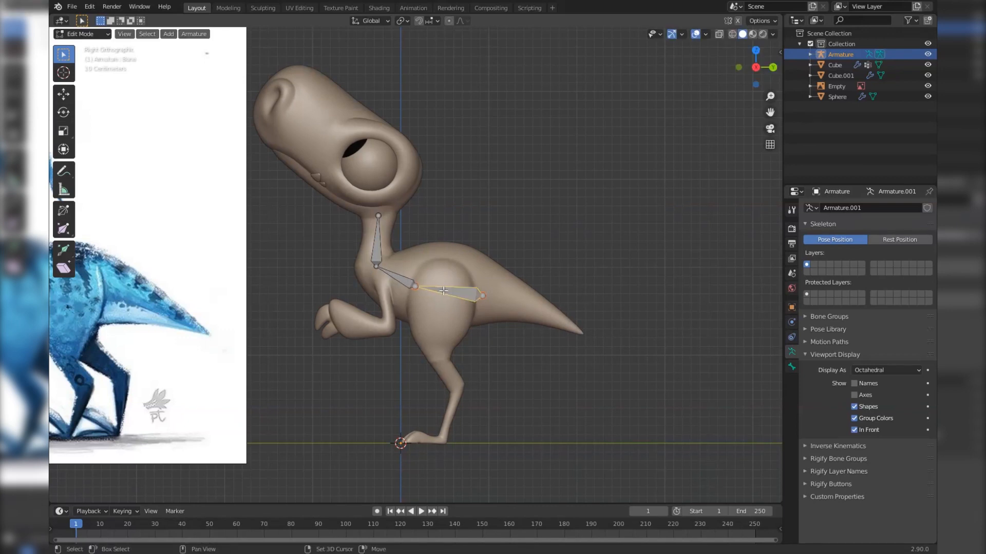
{"action": "key", "text": "Tab"}
{"action": "key", "text": "Delete"}
{"action": "key", "text": "n"}
{"action": "left_click", "coordinate": [777, 103]}
{"action": "key", "text": "n"}
Add a new single-bone armature and move its bone up to the dinosaur's hips in Edit Mode
{"action": "key", "text": "shift+a"}
{"action": "mouse_move", "coordinate": [556, 226]}
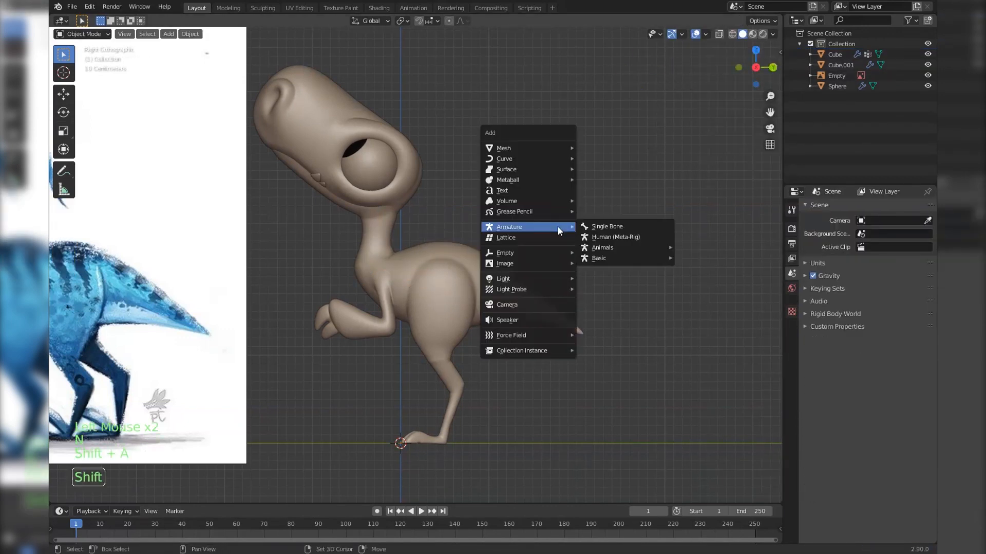
{"action": "left_click", "coordinate": [594, 229]}
{"action": "key", "text": "a"}
{"action": "key", "text": "g"}
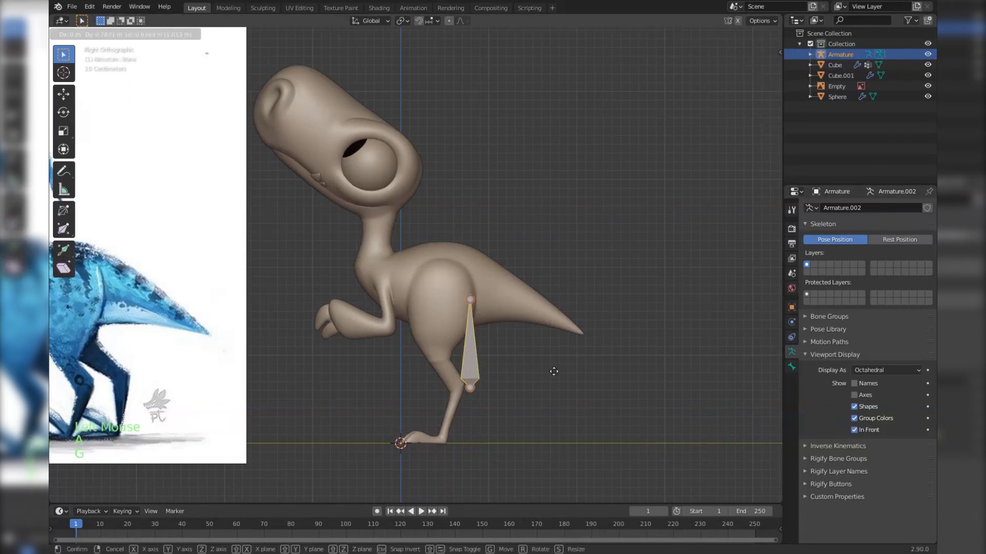
{"action": "middle_click_drag", "start_coordinate": [564, 298], "coordinate": [487, 298], "text": "shift"}
{"action": "scroll", "coordinate": [327, 213], "scroll_direction": "down", "scroll_amount": 4}
Return to Object Mode and hide the reference drawing
{"action": "key", "text": "Tab"}
{"action": "left_click", "coordinate": [327, 214]}
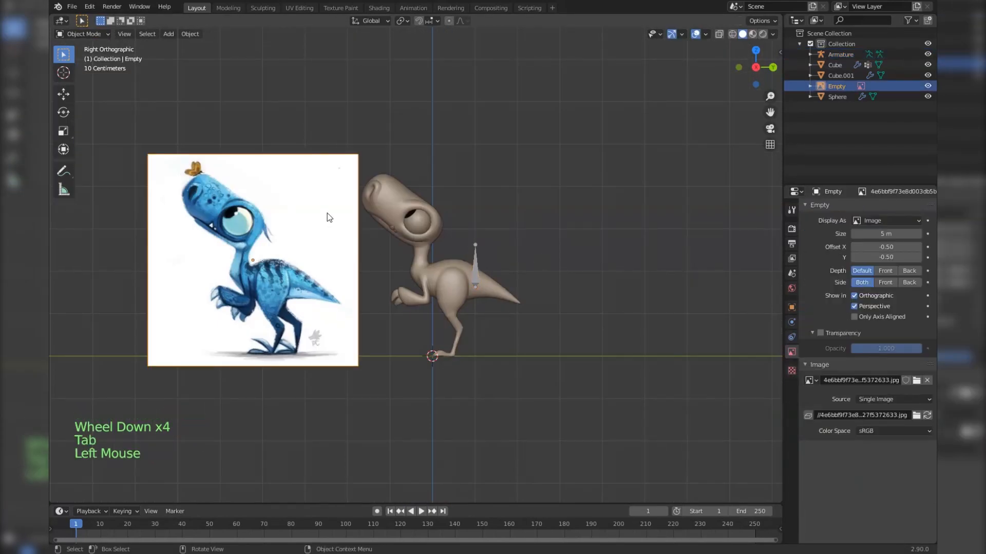
{"action": "key", "text": "g"}
{"action": "key", "text": "h"}
{"action": "scroll", "coordinate": [483, 244], "scroll_direction": "up", "scroll_amount": 6}
Run the first bone from the hips to the chest and extrude further bones up the neck and along the head to the nostril
{"action": "left_click", "coordinate": [595, 246]}
{"action": "middle_click_drag", "start_coordinate": [585, 242], "coordinate": [516, 232], "text": "shift"}
{"action": "key", "text": "Tab"}
{"action": "key", "text": "g"}
{"action": "left_click", "coordinate": [476, 213]}
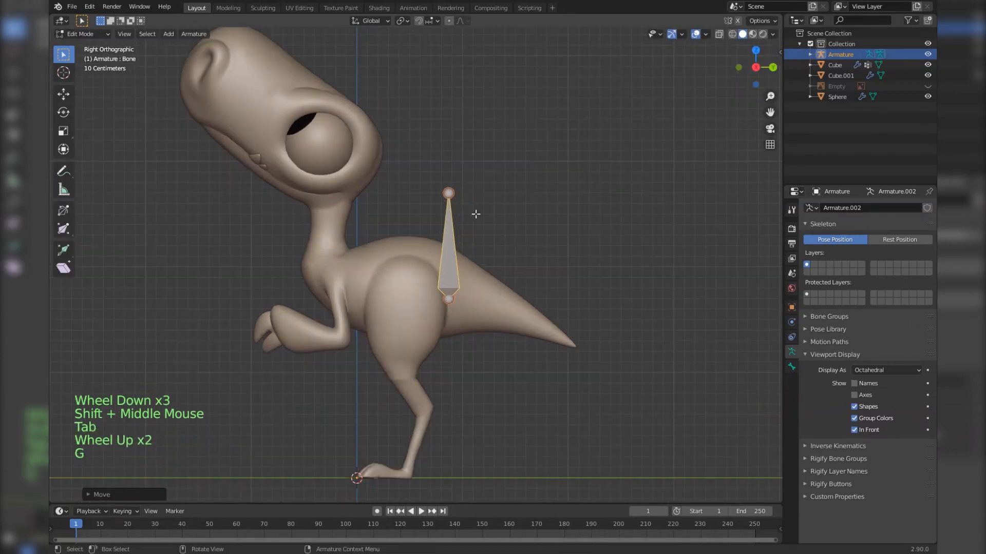
{"action": "left_click", "coordinate": [444, 197]}
{"action": "key", "text": "g"}
{"action": "left_click", "coordinate": [323, 274]}
{"action": "scroll", "coordinate": [380, 189], "scroll_direction": "down", "scroll_amount": 2}
{"action": "key", "text": "g"}
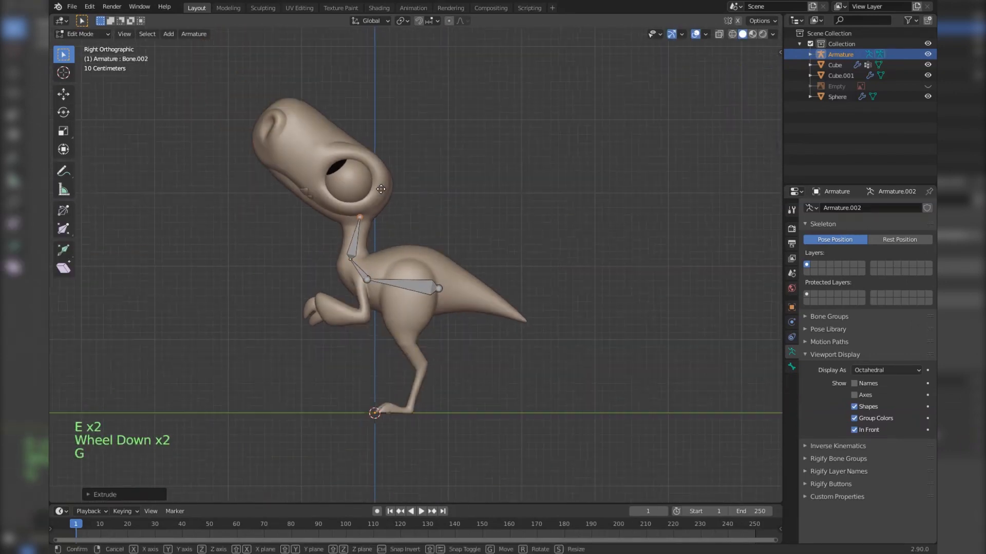
Duplicate the spine bone, rotate the copy into the tail, and extend it to a chain of three bones reaching the tail tip
{"action": "left_click", "coordinate": [421, 278]}
{"action": "scroll", "coordinate": [420, 279], "scroll_direction": "up", "scroll_amount": 2}
{"action": "key", "text": "shift+d"}
{"action": "left_click", "coordinate": [441, 278]}
{"action": "key", "text": "r"}
{"action": "left_click", "coordinate": [379, 327]}
{"action": "key", "text": "g"}
{"action": "left_click", "coordinate": [507, 290]}
{"action": "left_click", "coordinate": [551, 262]}
{"action": "key", "text": "g"}
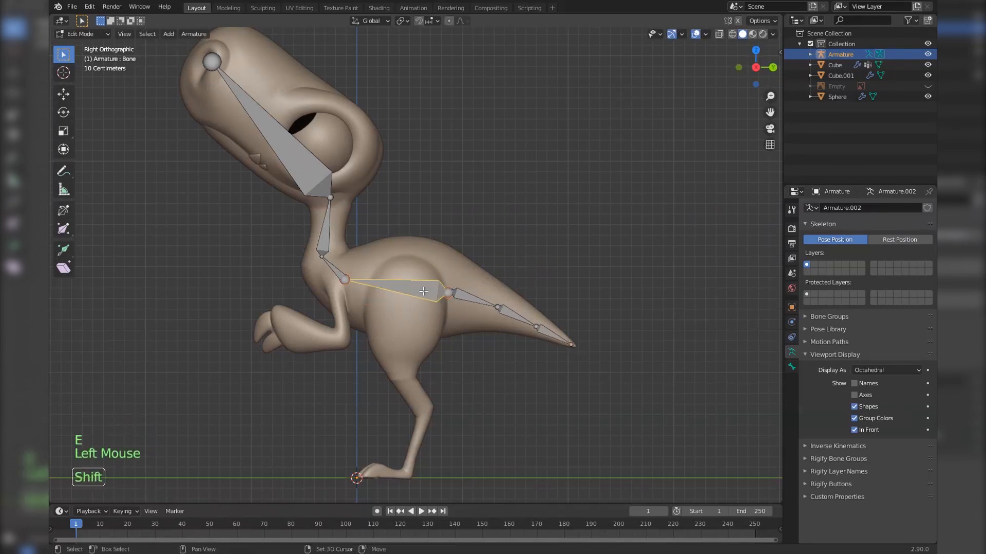
Duplicate the spine bone, rotate the copy into the thigh, and extrude bones down the lower leg and into the foot
{"action": "left_click", "coordinate": [457, 286]}
{"action": "middle_click_drag", "start_coordinate": [455, 344], "coordinate": [438, 267], "text": "shift"}
{"action": "scroll", "coordinate": [437, 266], "scroll_direction": "up", "scroll_amount": 2}
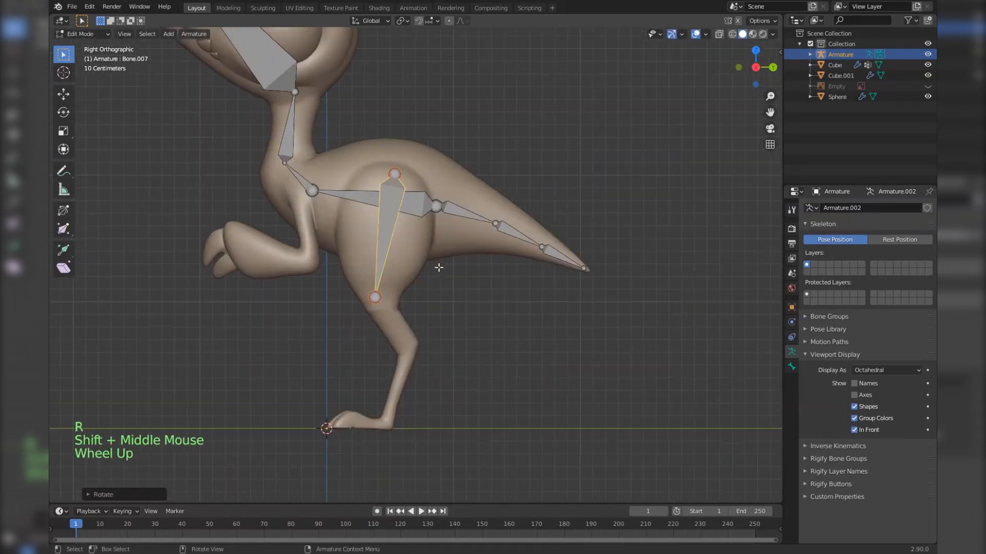
{"action": "key", "text": "r"}
{"action": "left_click", "coordinate": [391, 292]}
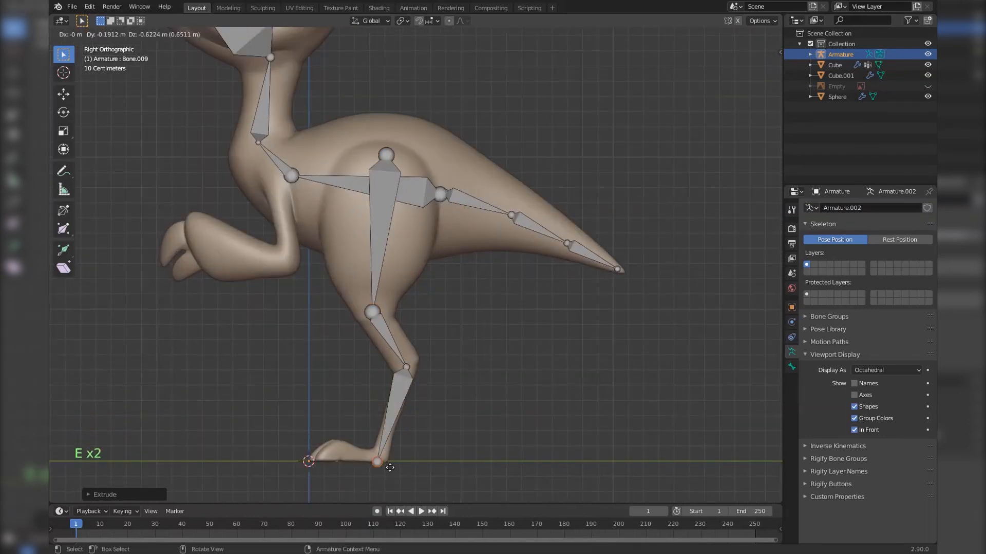
Move the leg bones sideways into one leg in the front view and adjust the lower leg bones along X
{"action": "key", "text": "KP_1"}
{"action": "left_click", "coordinate": [407, 297]}
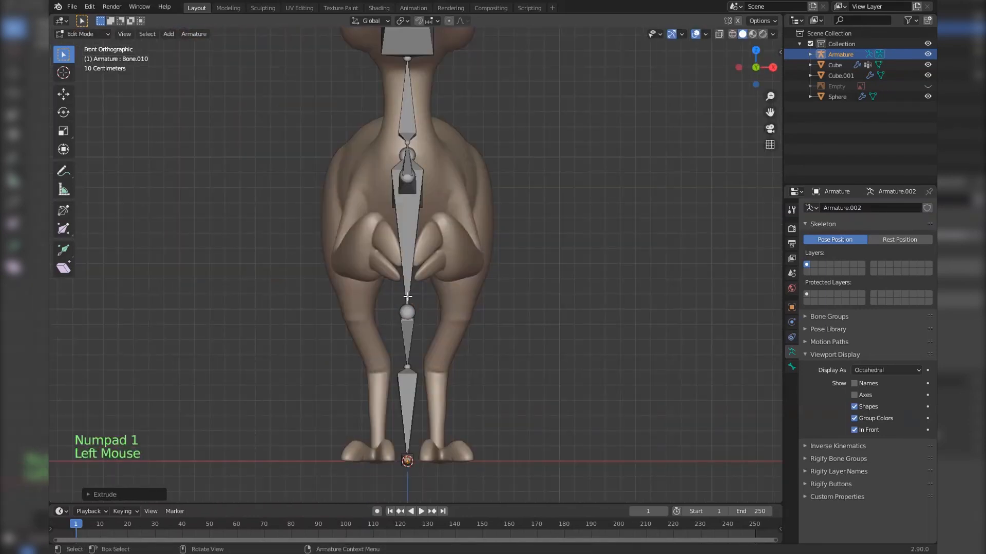
{"action": "scroll", "coordinate": [421, 348], "scroll_direction": "down", "scroll_amount": 1}
{"action": "key", "text": "g"}
{"action": "left_click", "coordinate": [484, 347]}
{"action": "key", "text": "c"}
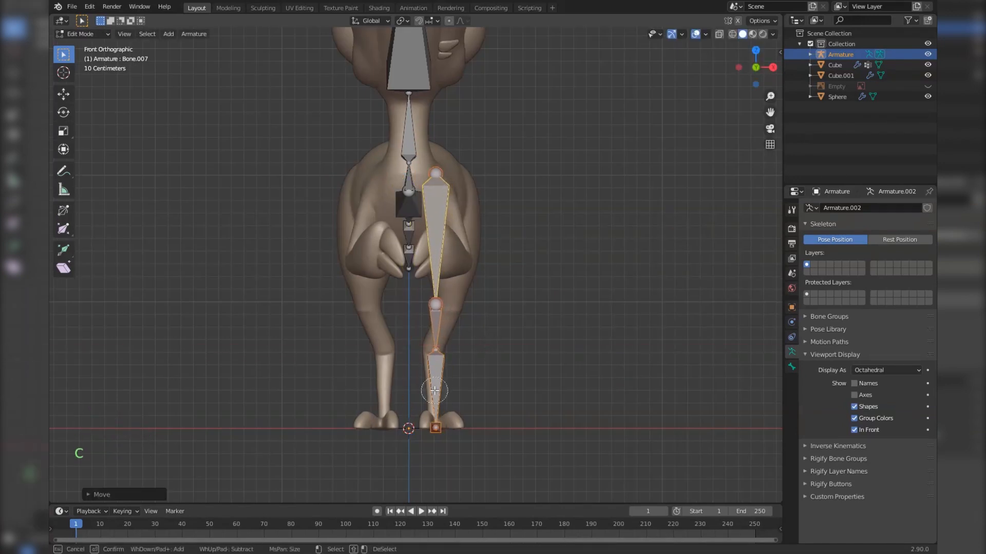
{"action": "right_click", "coordinate": [439, 435]}
{"action": "key", "text": "g"}
{"action": "key", "text": "x"}
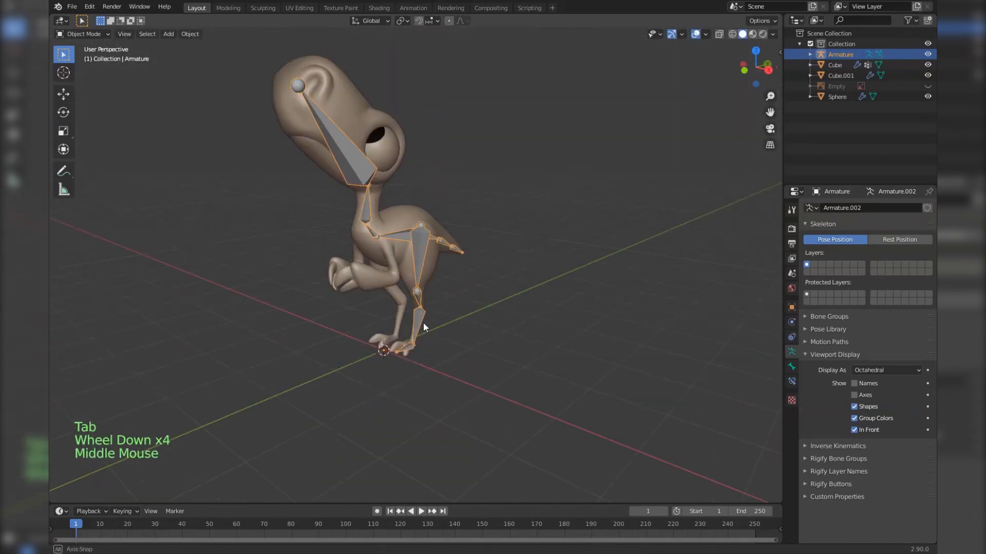
Duplicate the thigh bone in the right view, then scale, rotate and place the copy inside the upper arm
{"action": "middle_click_drag", "start_coordinate": [417, 328], "coordinate": [483, 250]}
{"action": "key", "text": "KP_3"}
{"action": "key", "text": "Tab"}
{"action": "scroll", "coordinate": [420, 323], "scroll_direction": "up", "scroll_amount": 3}
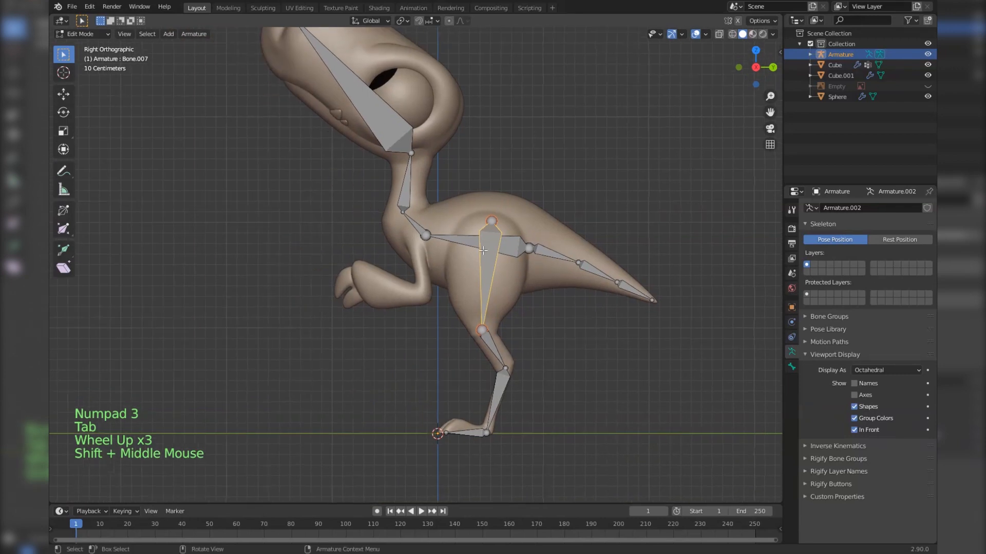
{"action": "left_click", "coordinate": [483, 250]}
{"action": "key", "text": "shift+d"}
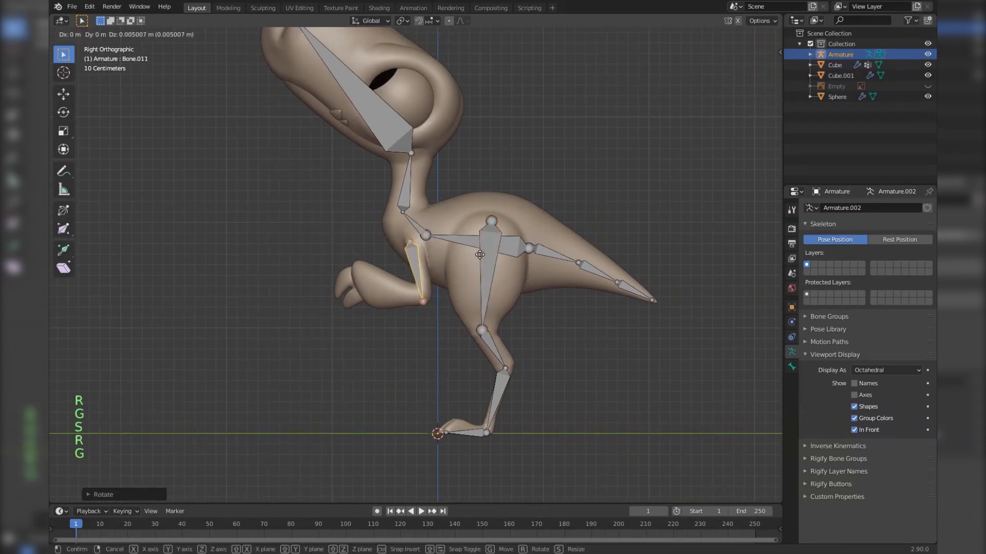
{"action": "left_click", "coordinate": [481, 249]}
Extrude forearm and hand bones from the elbow and move the arm chain sideways inside the arm
{"action": "scroll", "coordinate": [444, 322], "scroll_direction": "up", "scroll_amount": 3}
{"action": "key", "text": "e"}
{"action": "middle_click_drag", "start_coordinate": [329, 303], "coordinate": [552, 181]}
{"action": "left_click", "coordinate": [505, 156]}
{"action": "left_click", "coordinate": [504, 207]}
{"action": "key", "text": "g"}
{"action": "middle_click_drag", "start_coordinate": [454, 320], "coordinate": [516, 202]}
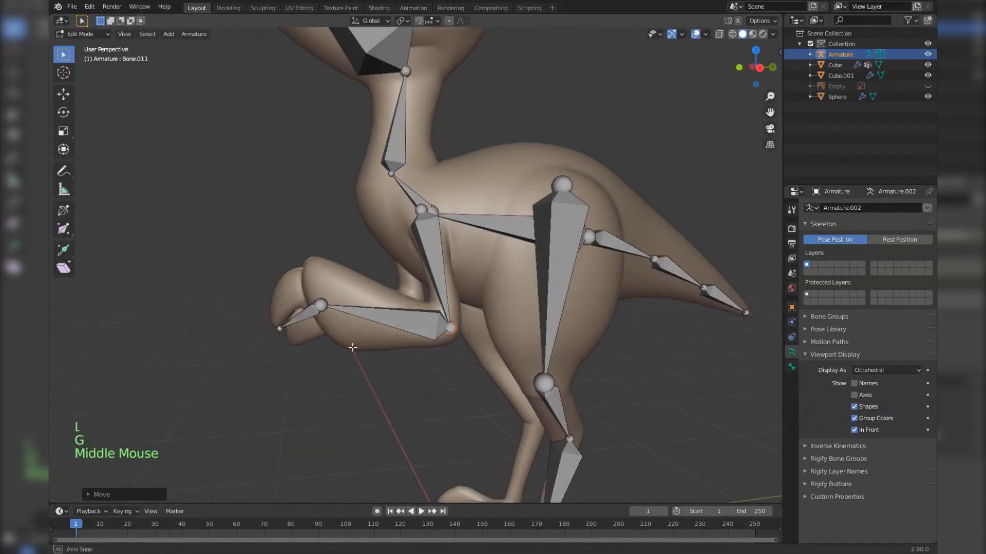
Circle select all arm and leg bones in the front view, duplicate them and mirror the copies along X about the 3D cursor
{"action": "scroll", "coordinate": [516, 200], "scroll_direction": "down", "scroll_amount": 5}
{"action": "key", "text": "KP_3"}
{"action": "key", "text": "KP_1"}
{"action": "key", "text": "shift+s"}
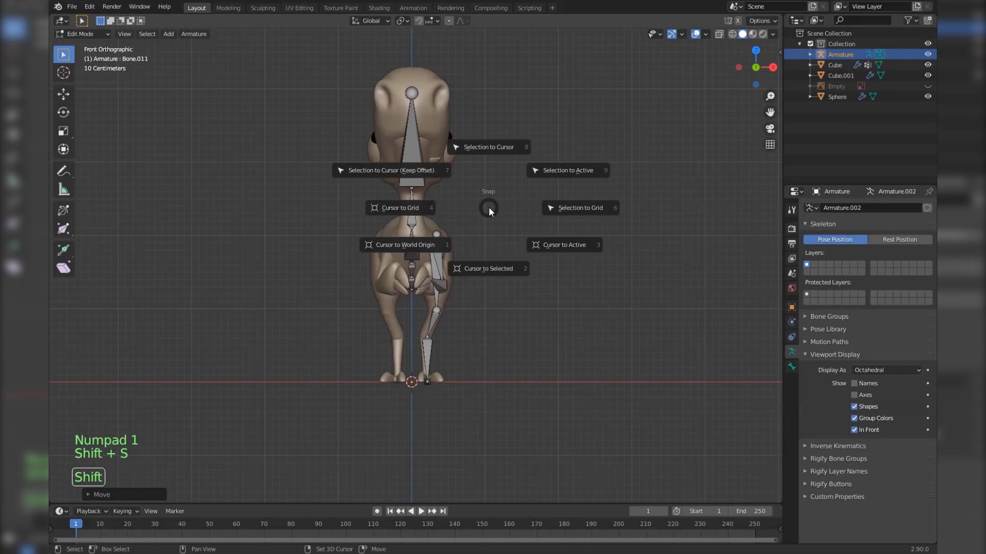
{"action": "scroll", "coordinate": [508, 286], "scroll_direction": "up", "scroll_amount": 3}
{"action": "middle_click_drag", "start_coordinate": [508, 286], "coordinate": [475, 205], "text": "shift"}
{"action": "key", "text": "alt+a"}
{"action": "key", "text": "c"}
{"action": "left_click_drag", "start_coordinate": [475, 205], "coordinate": [494, 278]}
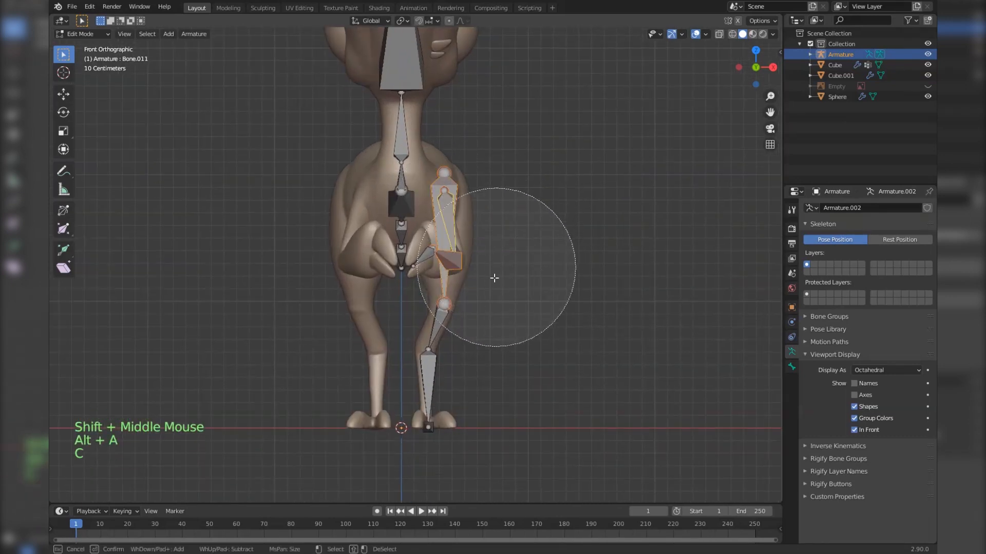
{"action": "left_click_drag", "start_coordinate": [485, 364], "coordinate": [478, 399]}
{"action": "key", "text": "Escape"}
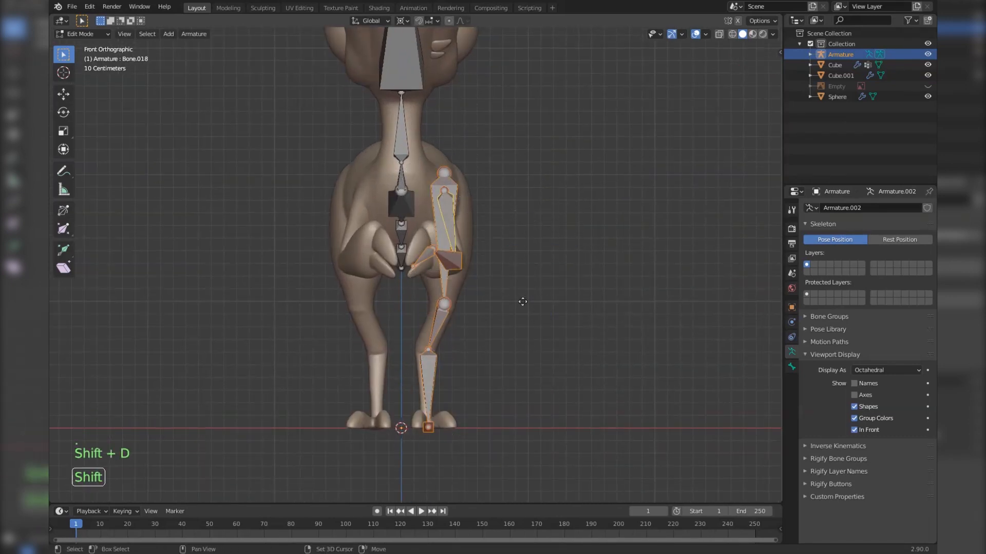
{"action": "key", "text": "x"}
Select the dinosaur body and the armature in Object Mode and parent the body to the armature with automatic weights
{"action": "key", "text": "KP_3"}
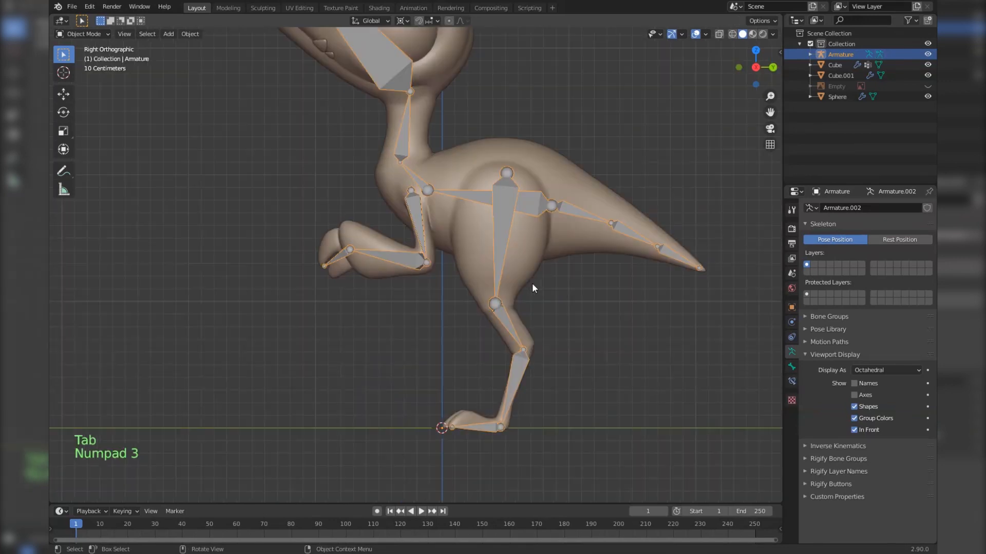
{"action": "middle_click_drag", "start_coordinate": [532, 283], "coordinate": [436, 273], "text": "shift"}
{"action": "left_click", "coordinate": [437, 274]}
{"action": "left_click", "coordinate": [383, 226], "text": "shift"}
{"action": "scroll", "coordinate": [383, 226], "scroll_direction": "up", "scroll_amount": 1}
{"action": "key", "text": "ctrl+p"}
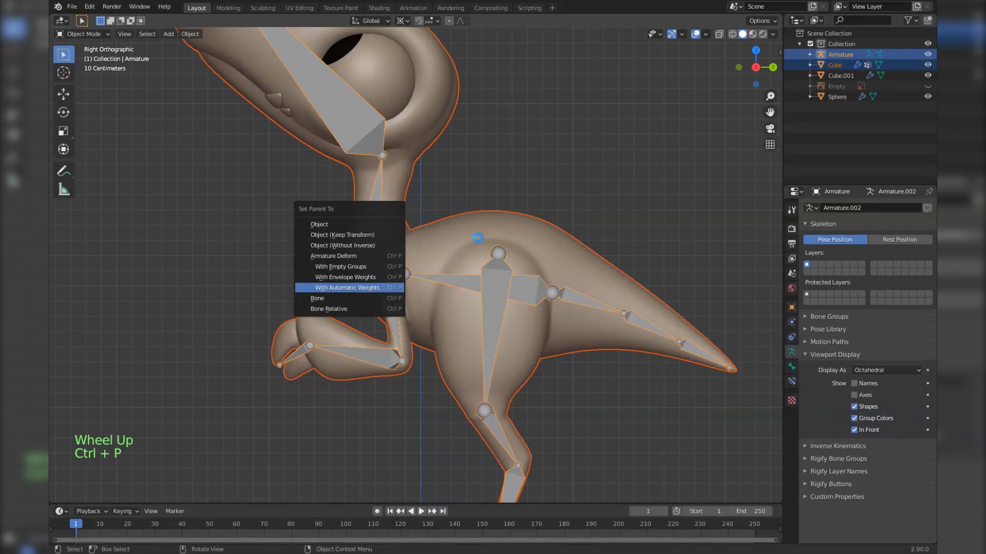
Switch the armature to Pose Mode and try rotating the head bone to test the deformation
{"action": "scroll", "coordinate": [474, 152], "scroll_direction": "down", "scroll_amount": 5}
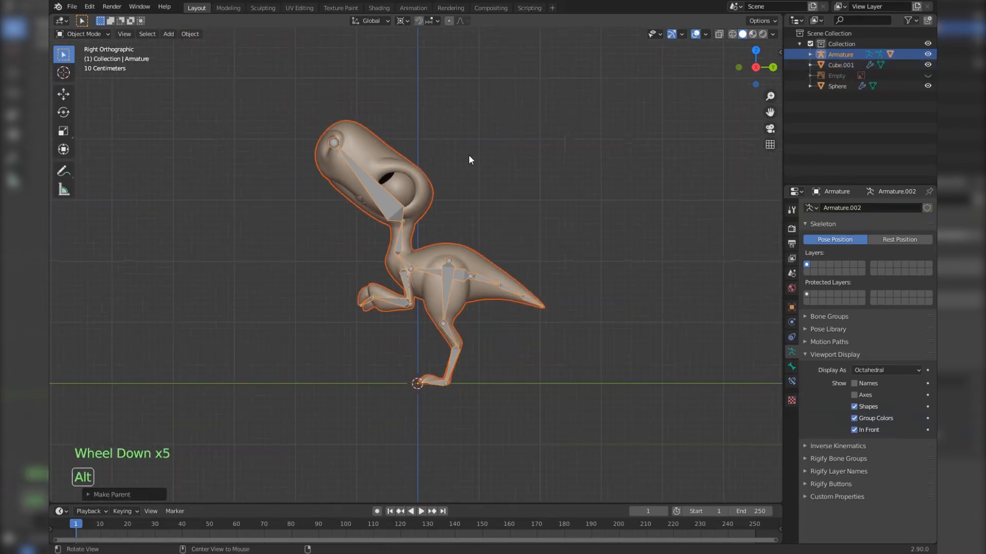
{"action": "key", "text": "alt+a"}
{"action": "left_click", "coordinate": [383, 193]}
{"action": "left_click", "coordinate": [382, 192]}
{"action": "key", "text": "ctrl+Tab"}
{"action": "left_click", "coordinate": [382, 192]}
{"action": "scroll", "coordinate": [460, 188], "scroll_direction": "up", "scroll_amount": 1}
{"action": "key", "text": "r"}
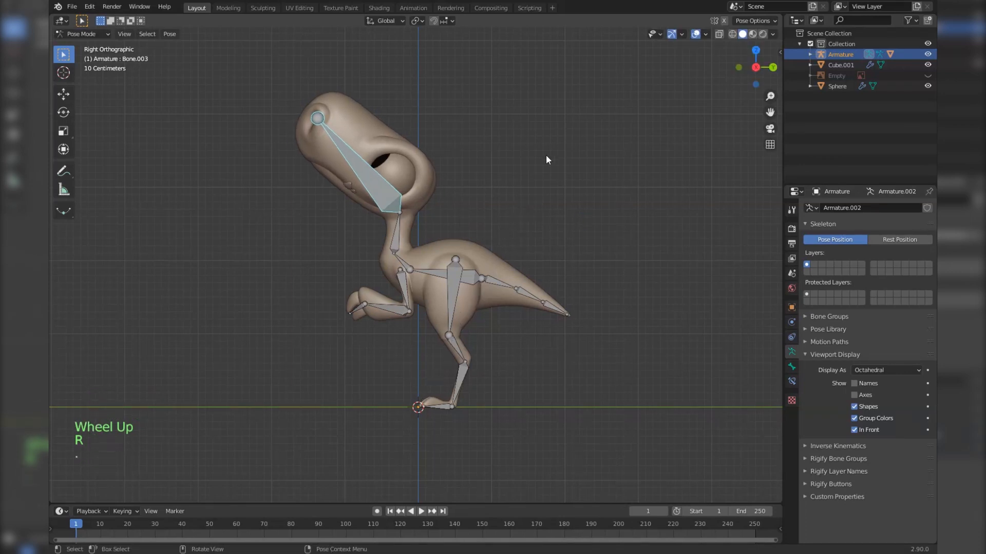
{"action": "key", "text": "r"}
{"action": "key", "text": "r"}
{"action": "right_click", "coordinate": [528, 150]}
Select the eyes with the armature in Object Mode, return to Pose Mode and parent the eyes to the head bone
{"action": "scroll", "coordinate": [261, 100], "scroll_direction": "up", "scroll_amount": 1}
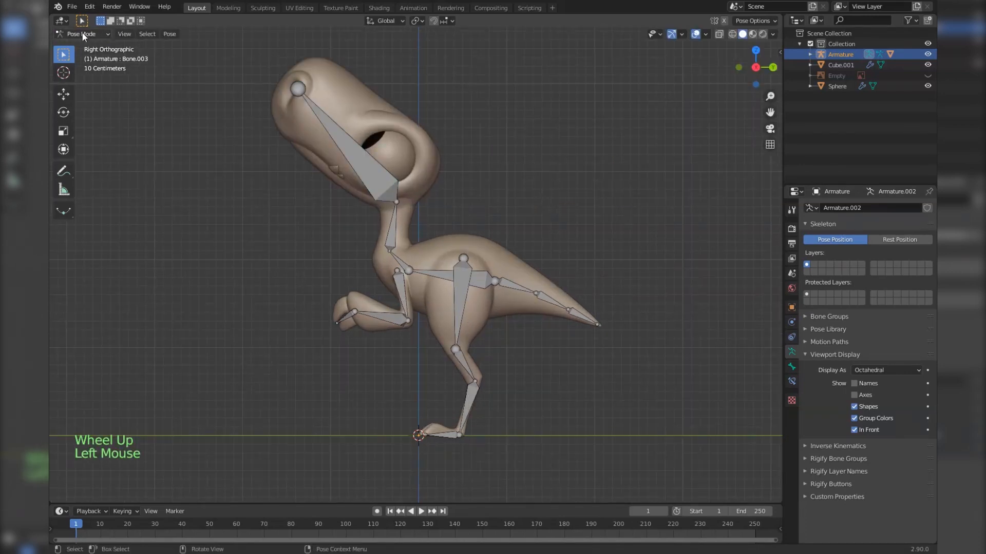
{"action": "left_click", "coordinate": [367, 161]}
{"action": "left_click", "coordinate": [367, 161], "text": "shift"}
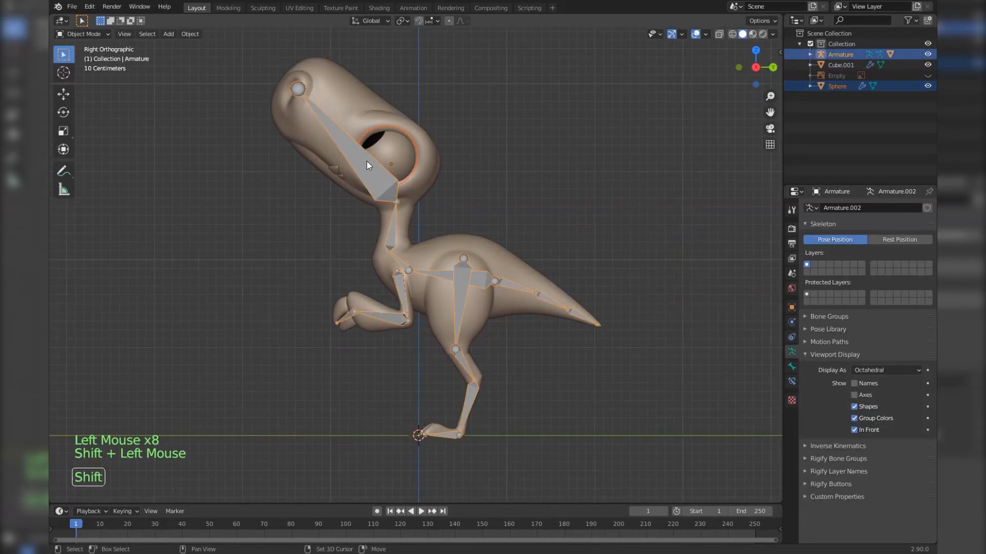
{"action": "key", "text": "ctrl+Tab"}
{"action": "key", "text": "ctrl+p"}
{"action": "left_click", "coordinate": [366, 172]}
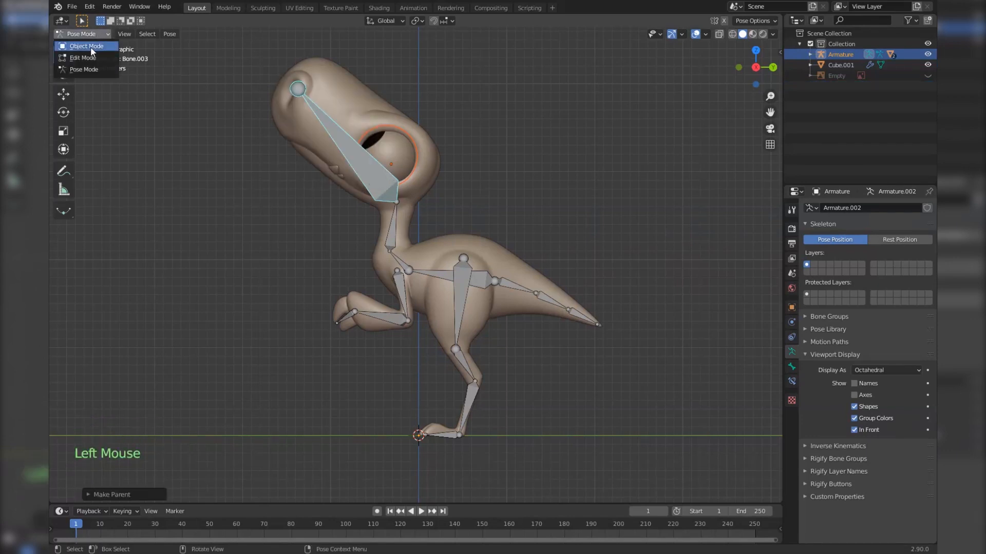
Select the teeth with the armature in Object Mode, return to Pose Mode and parent the teeth to the head bone
{"action": "left_click", "coordinate": [91, 48]}
{"action": "left_click", "coordinate": [334, 167]}
{"action": "left_click", "coordinate": [371, 157], "text": "shift"}
{"action": "key", "text": "ctrl+Tab"}
{"action": "left_click", "coordinate": [371, 157]}
{"action": "key", "text": "ctrl+p"}
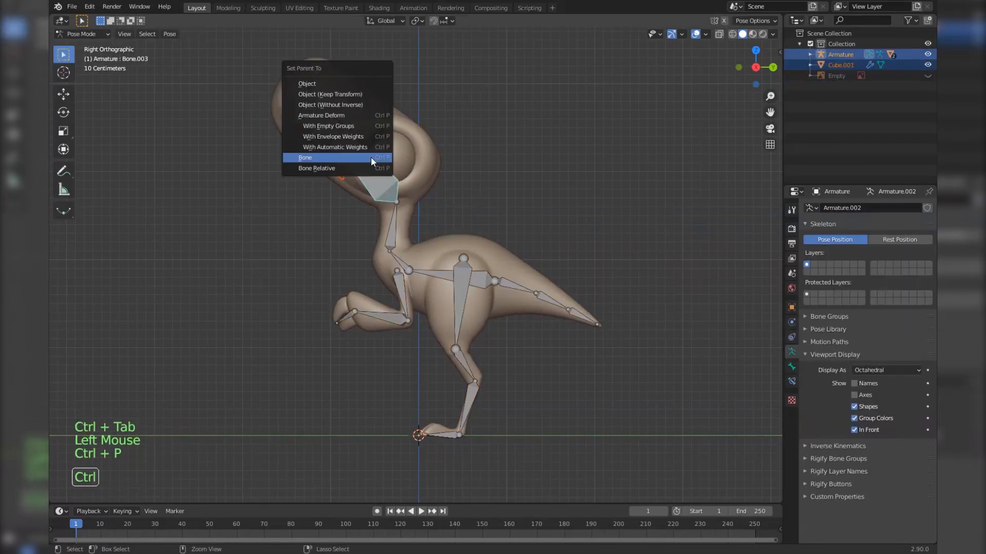
{"action": "left_click", "coordinate": [371, 158]}
Rotate the head bone freely with trackball rotation so the head tilts slightly
{"action": "key", "text": "r"}
{"action": "key", "text": "r"}
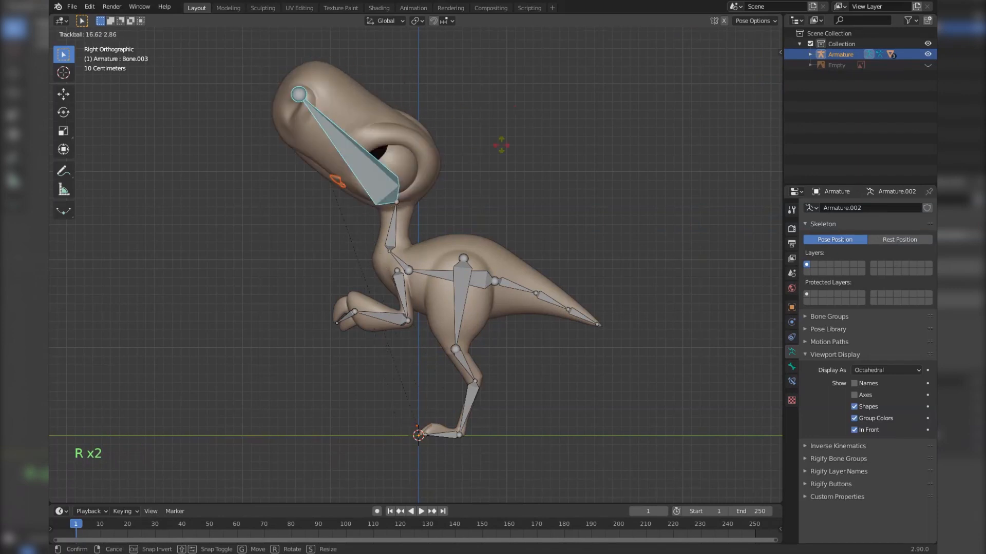
{"action": "left_click", "coordinate": [441, 164]}
Pose the far arm in the right side view by rotating its upper arm and forearm bones
{"action": "middle_click_drag", "start_coordinate": [441, 164], "coordinate": [342, 190], "text": "shift"}
{"action": "scroll", "coordinate": [441, 193], "scroll_direction": "up", "scroll_amount": 3}
{"action": "left_click", "coordinate": [334, 183]}
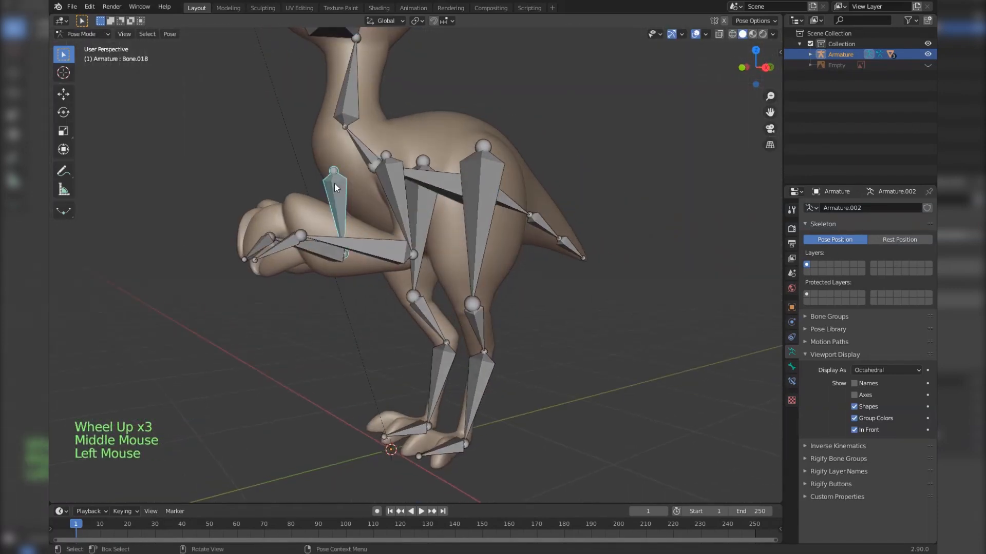
{"action": "key", "text": "KP_3"}
{"action": "key", "text": "r"}
{"action": "left_click", "coordinate": [386, 251]}
{"action": "left_click", "coordinate": [387, 251]}
{"action": "key", "text": "r"}
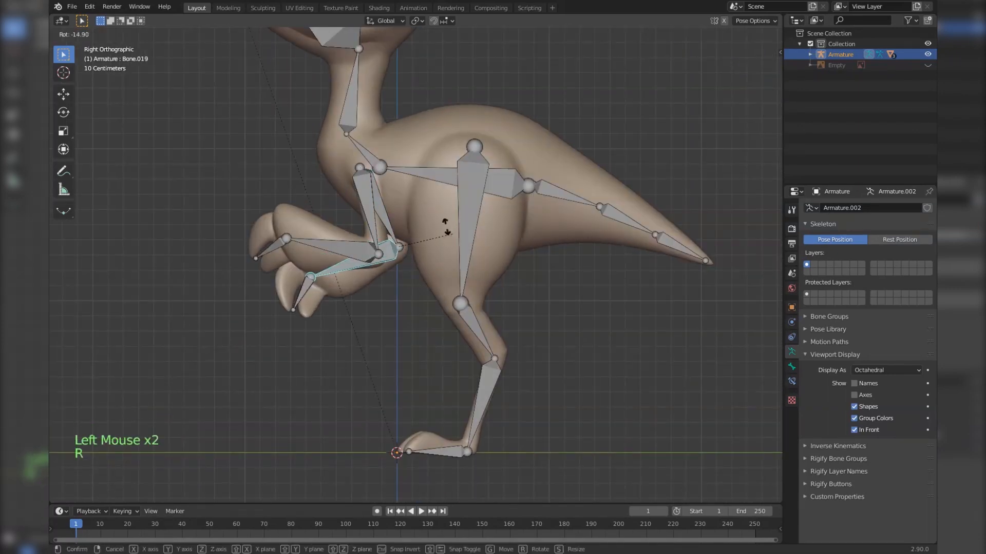
{"action": "left_click", "coordinate": [468, 251]}
{"action": "left_click", "coordinate": [387, 217]}
{"action": "key", "text": "r"}
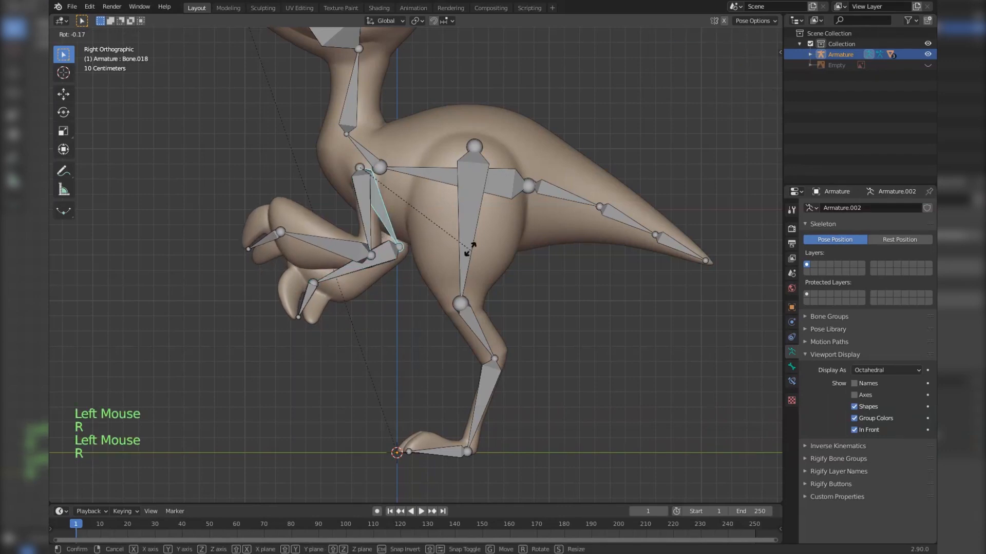
{"action": "scroll", "coordinate": [492, 253], "scroll_direction": "down", "scroll_amount": 1}
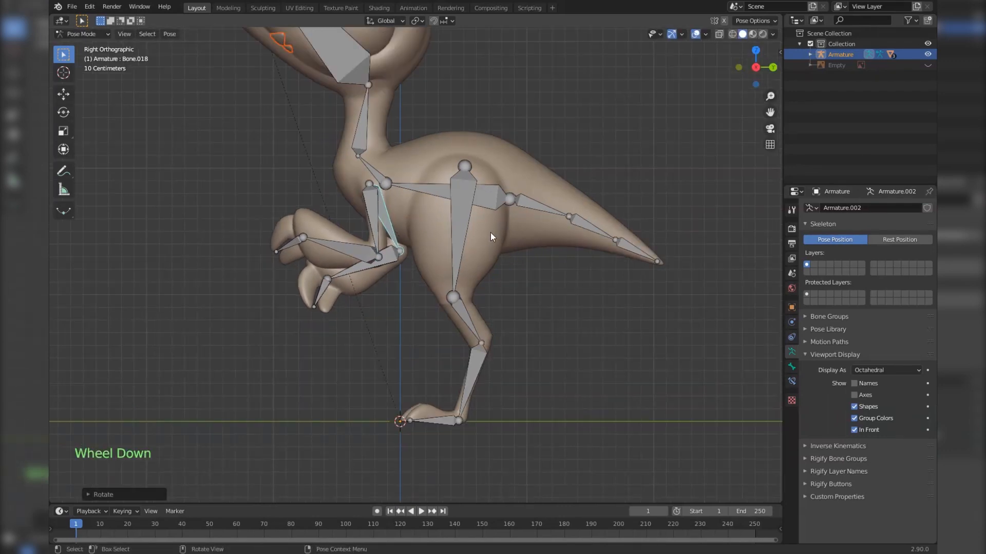
Move the far leg's thigh bone backward in the right side view and rotate its leg bones to stagger the feet
{"action": "scroll", "coordinate": [490, 233], "scroll_direction": "down", "scroll_amount": 2}
{"action": "middle_click_drag", "start_coordinate": [484, 196], "coordinate": [432, 248], "text": "shift"}
{"action": "left_click", "coordinate": [453, 251]}
{"action": "key", "text": "KP_3"}
{"action": "scroll", "coordinate": [433, 248], "scroll_direction": "up", "scroll_amount": 2}
{"action": "key", "text": "g"}
{"action": "key", "text": "r"}
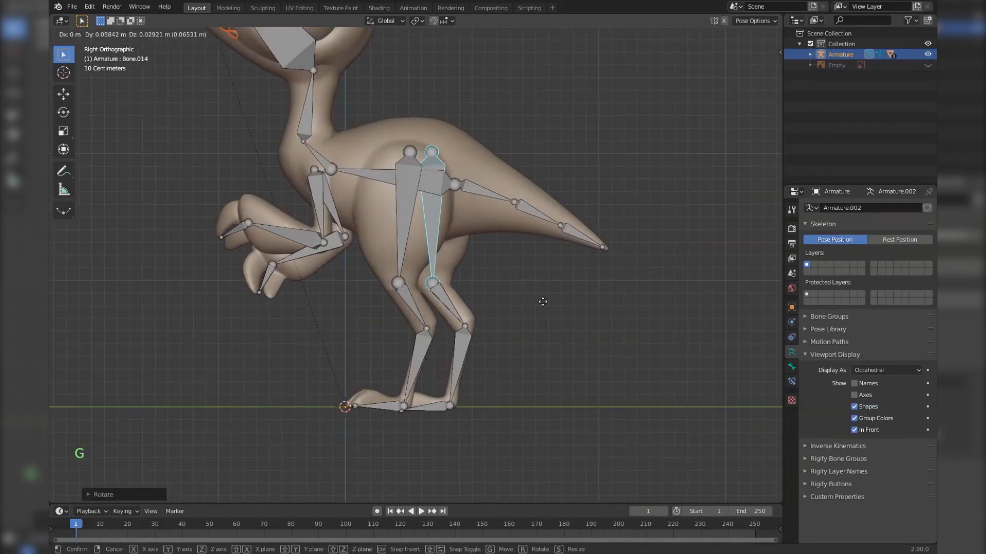
{"action": "key", "text": "r"}
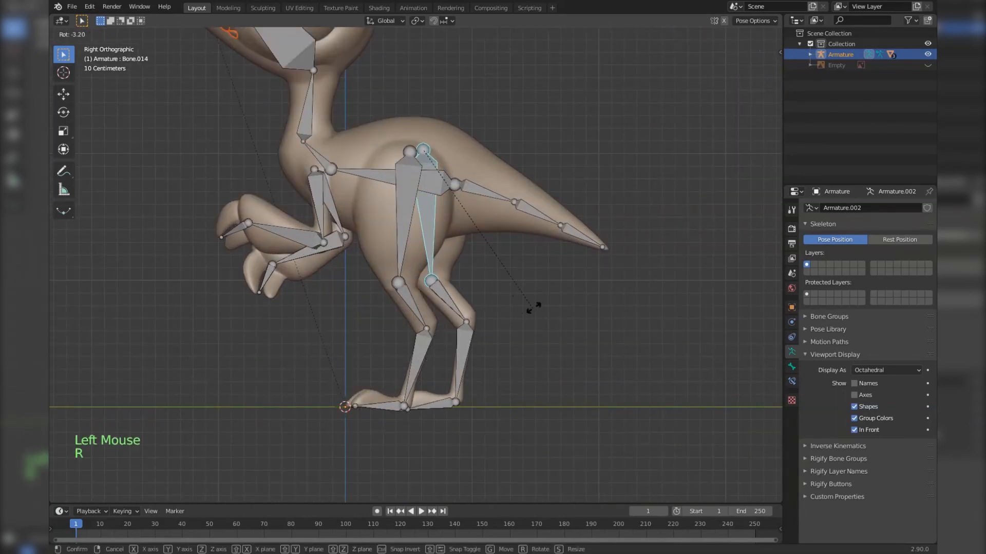
{"action": "left_click", "coordinate": [463, 308]}
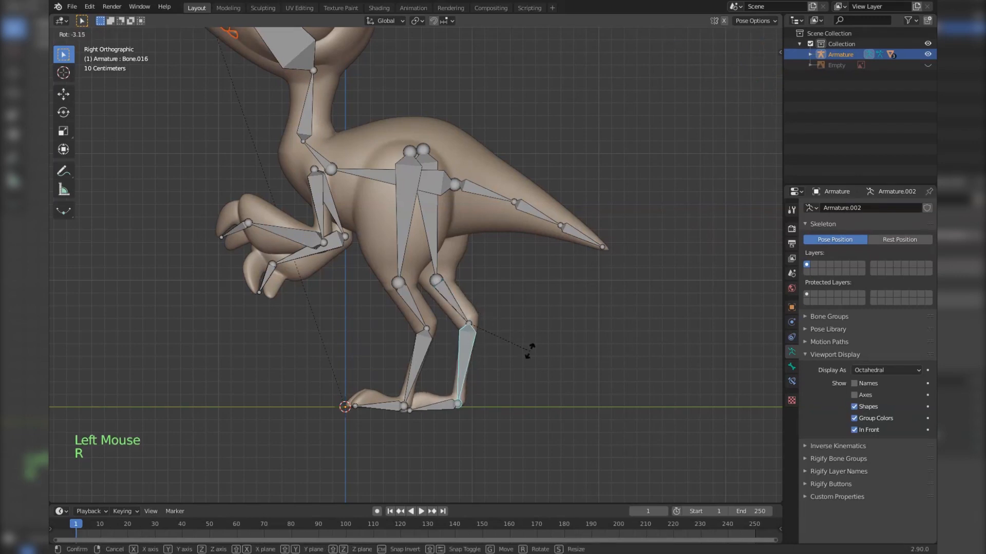
Rotate the tail bones to adjust the tail's curve, then return the armature to Object Mode
{"action": "scroll", "coordinate": [523, 386], "scroll_direction": "down", "scroll_amount": 4}
{"action": "middle_click_drag", "start_coordinate": [523, 387], "coordinate": [519, 242], "text": "shift"}
{"action": "scroll", "coordinate": [501, 255], "scroll_direction": "up", "scroll_amount": 1}
{"action": "left_click", "coordinate": [501, 257]}
{"action": "scroll", "coordinate": [538, 284], "scroll_direction": "up", "scroll_amount": 1}
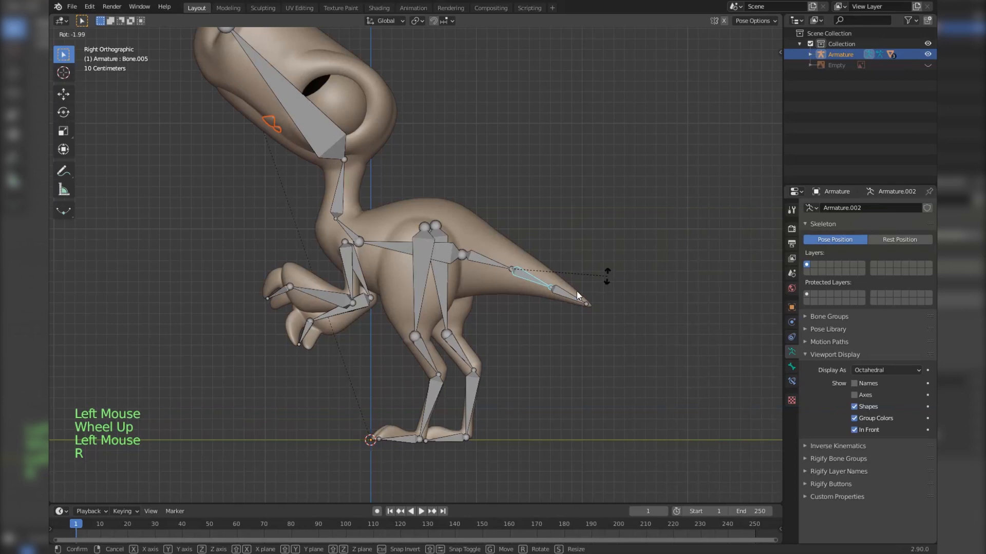
{"action": "left_click", "coordinate": [607, 290]}
{"action": "scroll", "coordinate": [348, 224], "scroll_direction": "down", "scroll_amount": 2}
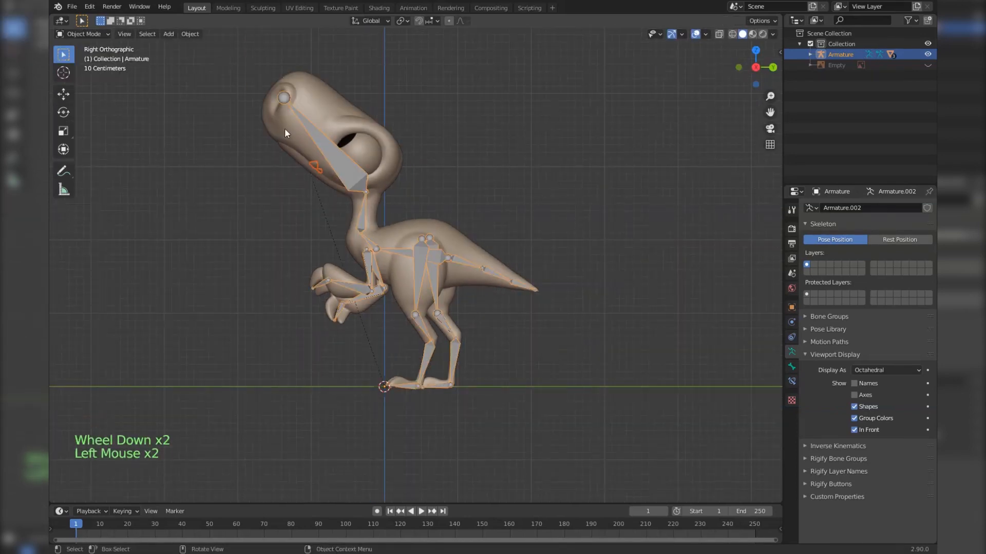
{"action": "key", "text": "h"}
{"action": "left_click", "coordinate": [341, 146]}
{"action": "key", "text": "ctrl+z"}
{"action": "key", "text": "ctrl+z"}
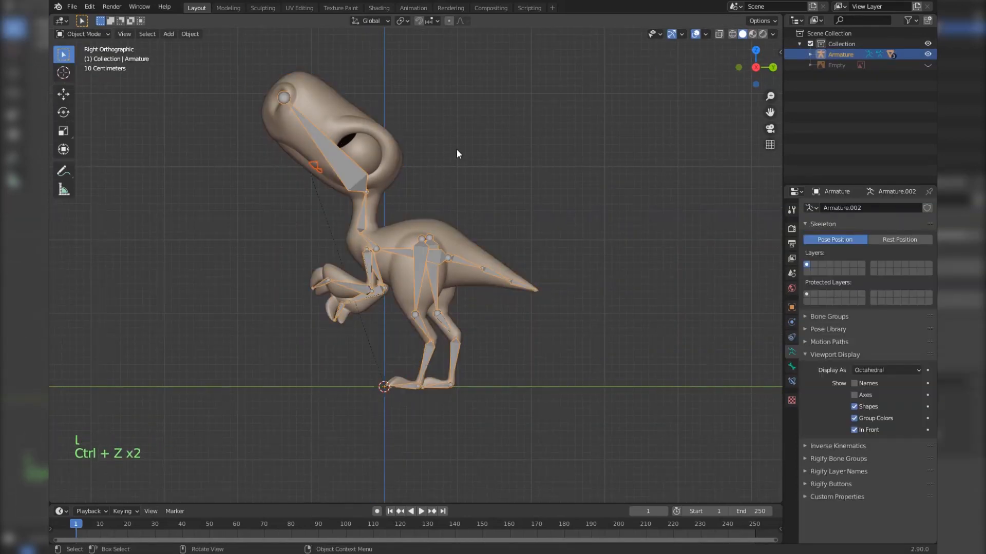
Reveal the hidden reference image, select the dinosaur body and switch it to Vertex Paint mode
{"action": "key", "text": "h"}
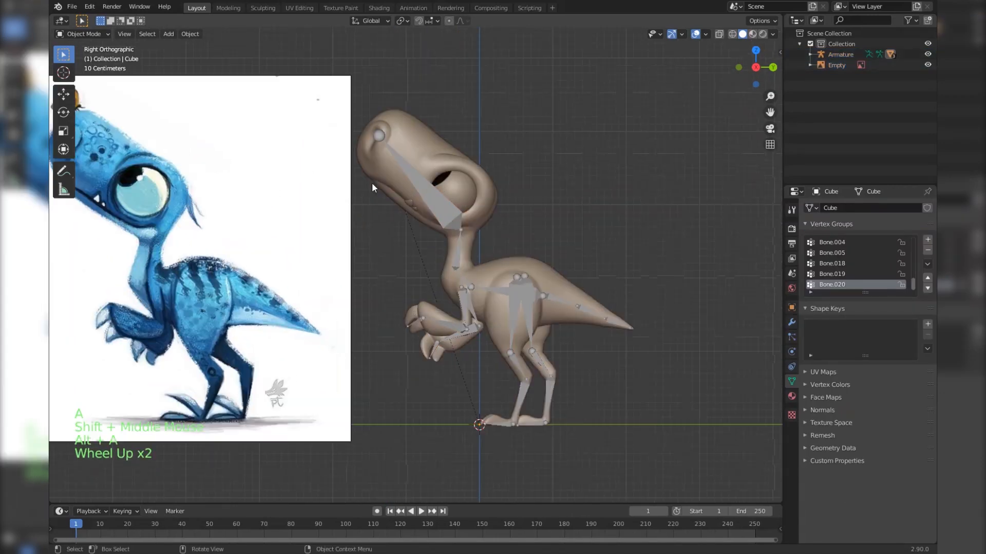
{"action": "left_click", "coordinate": [372, 183]}
{"action": "left_click", "coordinate": [82, 34]}
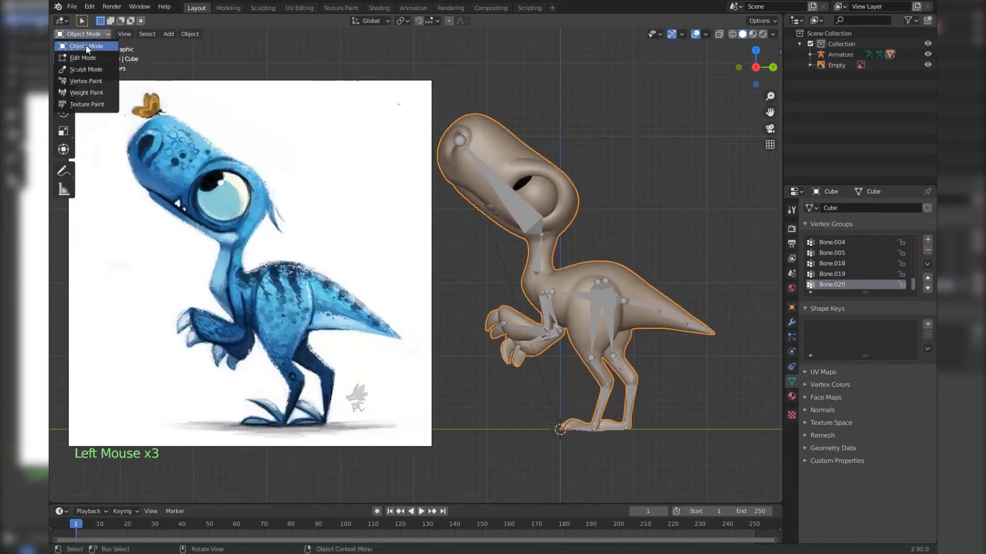
{"action": "left_click", "coordinate": [82, 74]}
Fill the body with blue sampled from the reference and brush darker blue over the arms and legs at 272 px radius
{"action": "key", "text": "shift+k"}
{"action": "key", "text": "s"}
{"action": "scroll", "coordinate": [418, 291], "scroll_direction": "up", "scroll_amount": 4}
{"action": "key", "text": "f"}
{"action": "left_click", "coordinate": [417, 290]}
{"action": "middle_click_drag", "start_coordinate": [418, 290], "coordinate": [400, 263]}
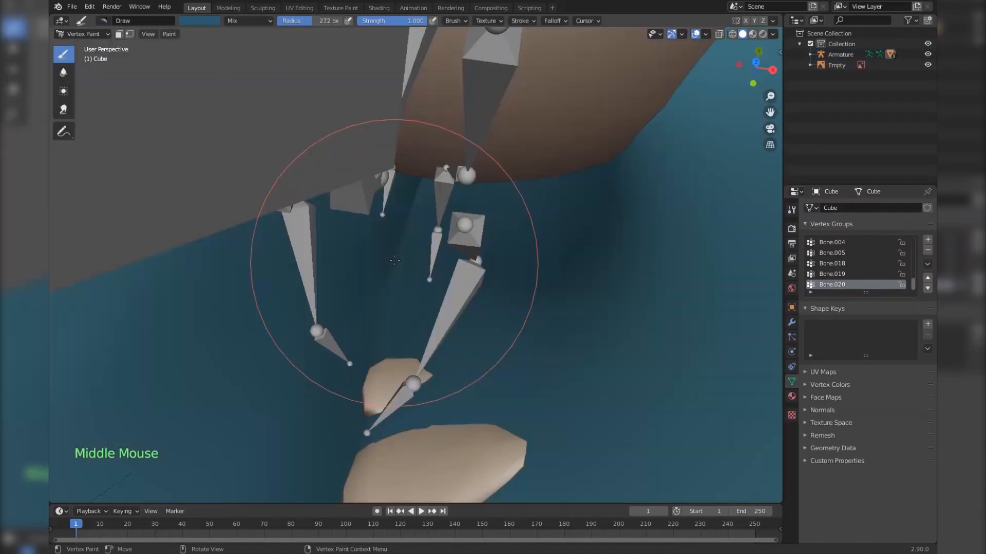
{"action": "scroll", "coordinate": [423, 222], "scroll_direction": "up", "scroll_amount": 4}
{"action": "left_click_drag", "start_coordinate": [423, 221], "coordinate": [379, 155]}
{"action": "scroll", "coordinate": [379, 155], "scroll_direction": "down", "scroll_amount": 2}
{"action": "middle_click_drag", "start_coordinate": [380, 155], "coordinate": [411, 231], "text": "shift"}
{"action": "key", "text": "KP_1"}
{"action": "scroll", "coordinate": [411, 231], "scroll_direction": "up", "scroll_amount": 5}
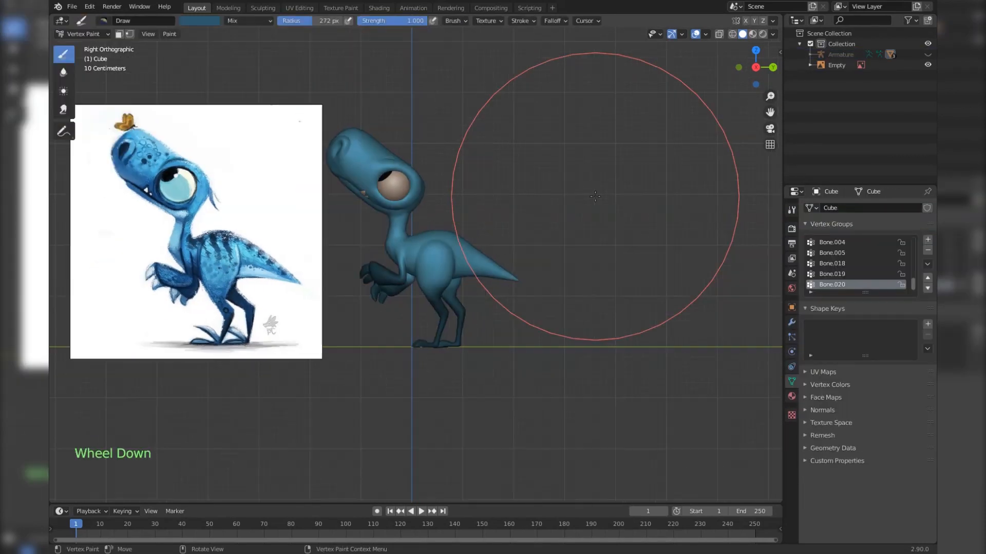
Choose a darker blue, undo the test stroke, enable X symmetry and paint stripes across the back in the top view
{"action": "left_click", "coordinate": [198, 20]}
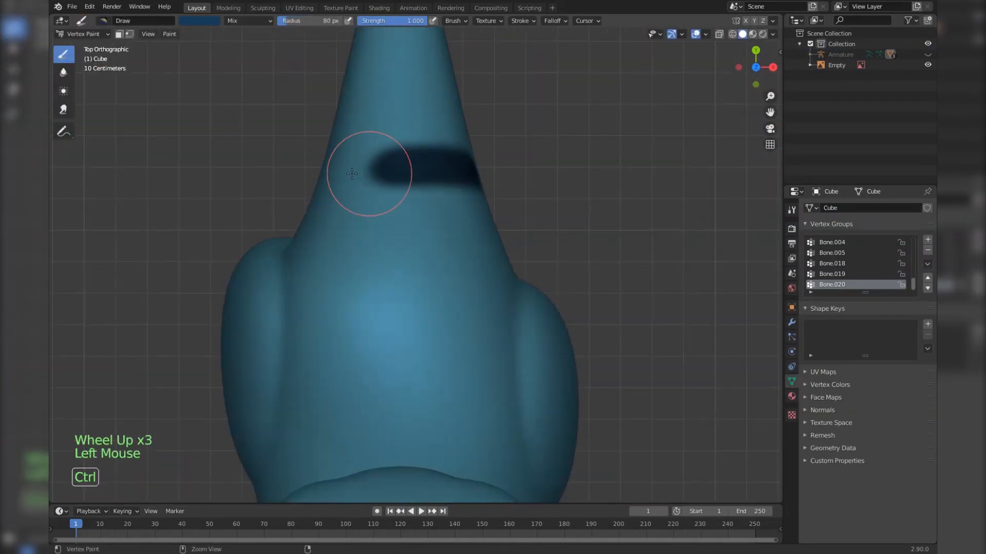
{"action": "key", "text": "ctrl+z"}
{"action": "key", "text": "n"}
{"action": "key", "text": "n"}
{"action": "left_click_drag", "start_coordinate": [315, 195], "coordinate": [480, 195]}
{"action": "left_click_drag", "start_coordinate": [329, 283], "coordinate": [470, 284]}
{"action": "scroll", "coordinate": [406, 231], "scroll_direction": "down", "scroll_amount": 3}
{"action": "mouse_move", "coordinate": [406, 205]}
{"action": "middle_mouse_down", "text": "shift"}
{"action": "mouse_move", "coordinate": [416, 354]}
{"action": "mouse_move", "coordinate": [452, 231]}
{"action": "middle_mouse_up", "text": "shift"}
Extend the dark stripes down the sides of the back and tail in the right side view and add one near the neck base
{"action": "key", "text": "KP_3"}
{"action": "scroll", "coordinate": [398, 106], "scroll_direction": "up", "scroll_amount": 5}
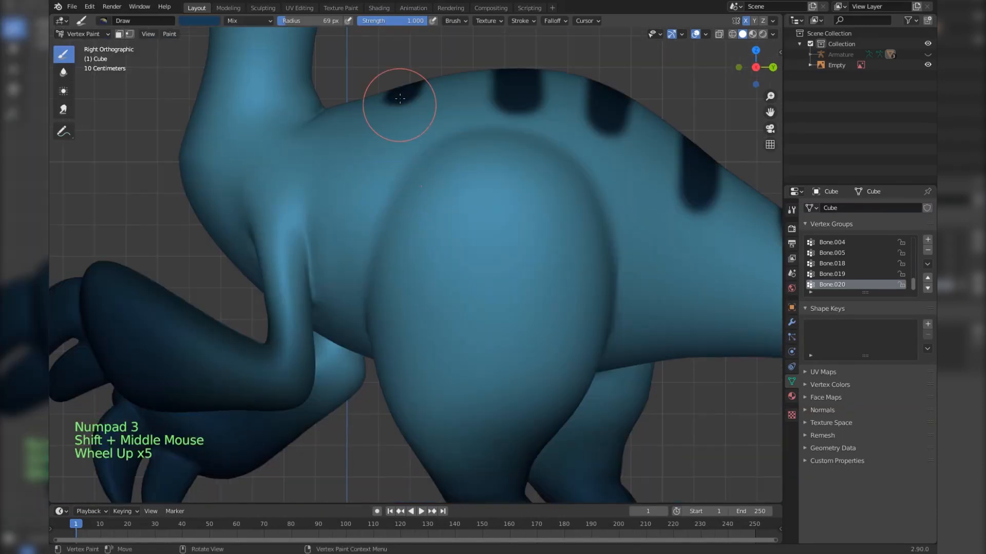
{"action": "left_click_drag", "start_coordinate": [400, 98], "coordinate": [396, 136]}
{"action": "middle_click_drag", "start_coordinate": [660, 210], "coordinate": [562, 173], "text": "shift"}
{"action": "scroll", "coordinate": [578, 148], "scroll_direction": "down", "scroll_amount": 3}
{"action": "middle_click_drag", "start_coordinate": [616, 205], "coordinate": [446, 170], "text": "shift"}
{"action": "scroll", "coordinate": [447, 169], "scroll_direction": "up", "scroll_amount": 3}
{"action": "left_click_drag", "start_coordinate": [495, 159], "coordinate": [487, 200]}
{"action": "scroll", "coordinate": [447, 195], "scroll_direction": "down", "scroll_amount": 7}
{"action": "scroll", "coordinate": [412, 189], "scroll_direction": "up", "scroll_amount": 12}
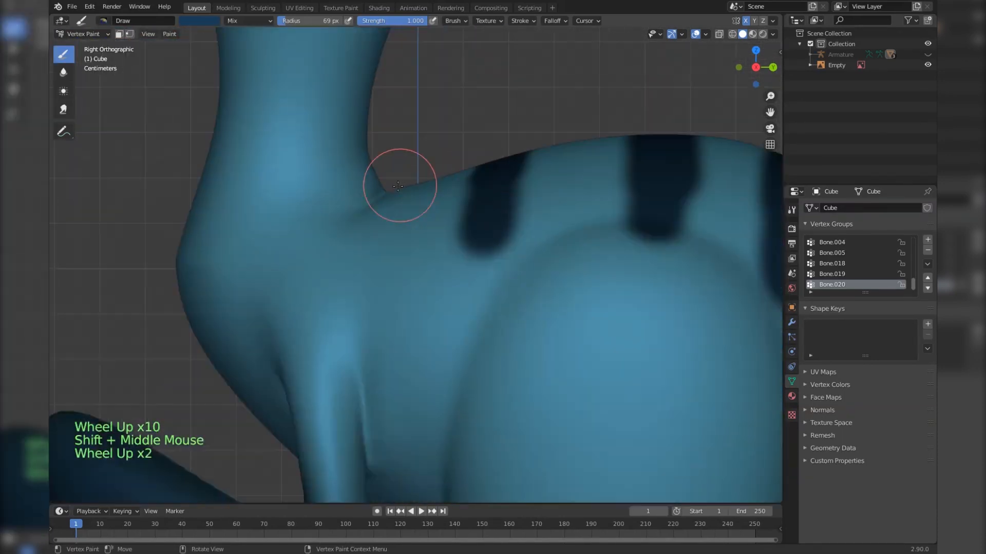
{"action": "middle_click_drag", "start_coordinate": [401, 185], "coordinate": [395, 244]}
{"action": "left_click_drag", "start_coordinate": [418, 164], "coordinate": [359, 328]}
Switch the viewport lighting to Flat, sample the body's base blue and restore the MatCap lighting
{"action": "scroll", "coordinate": [386, 253], "scroll_direction": "down", "scroll_amount": 3}
{"action": "left_click", "coordinate": [773, 34]}
{"action": "left_click", "coordinate": [799, 85]}
{"action": "key", "text": "s"}
{"action": "left_click", "coordinate": [773, 34]}
{"action": "left_click", "coordinate": [762, 85]}
Paint the base blue along the edges of the front back stripes to taper them into points
{"action": "scroll", "coordinate": [411, 205], "scroll_direction": "up", "scroll_amount": 4}
{"action": "mouse_move", "coordinate": [544, 134]}
{"action": "left_mouse_down"}
{"action": "mouse_move", "coordinate": [555, 205]}
{"action": "mouse_move", "coordinate": [586, 198]}
{"action": "left_mouse_up"}
{"action": "scroll", "coordinate": [575, 262], "scroll_direction": "down", "scroll_amount": 2}
{"action": "key", "text": "KP_3"}
{"action": "scroll", "coordinate": [497, 242], "scroll_direction": "up", "scroll_amount": 2}
{"action": "middle_click_drag", "start_coordinate": [574, 205], "coordinate": [493, 246], "text": "shift"}
{"action": "scroll", "coordinate": [498, 242], "scroll_direction": "down", "scroll_amount": 3}
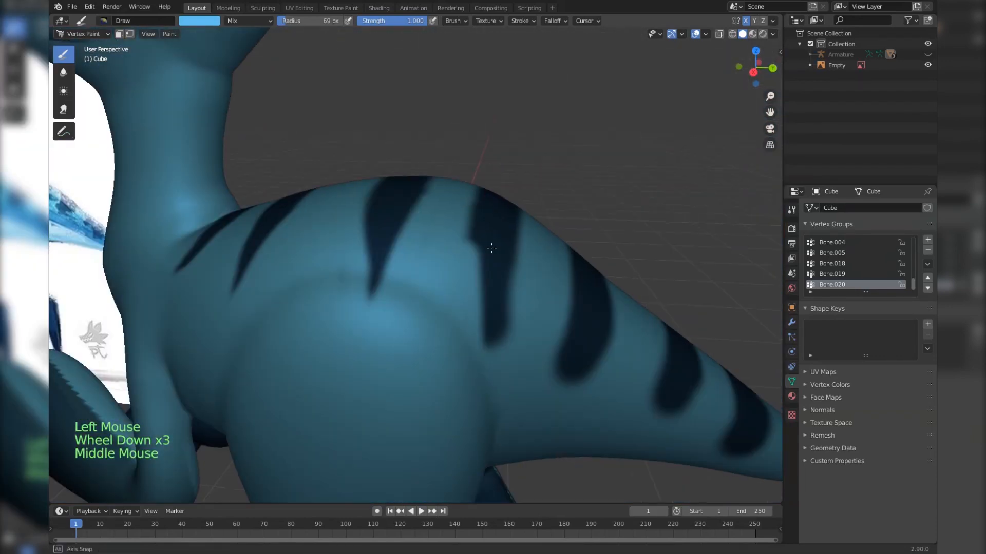
Undo the last stroke and taper the stripes behind the hip into points with the base blue
{"action": "key", "text": "ctrl+z"}
{"action": "scroll", "coordinate": [468, 357], "scroll_direction": "down", "scroll_amount": 8}
{"action": "key", "text": "KP_3"}
{"action": "scroll", "coordinate": [528, 279], "scroll_direction": "up", "scroll_amount": 8}
{"action": "left_click_drag", "start_coordinate": [391, 226], "coordinate": [374, 183]}
{"action": "left_click_drag", "start_coordinate": [524, 293], "coordinate": [462, 355]}
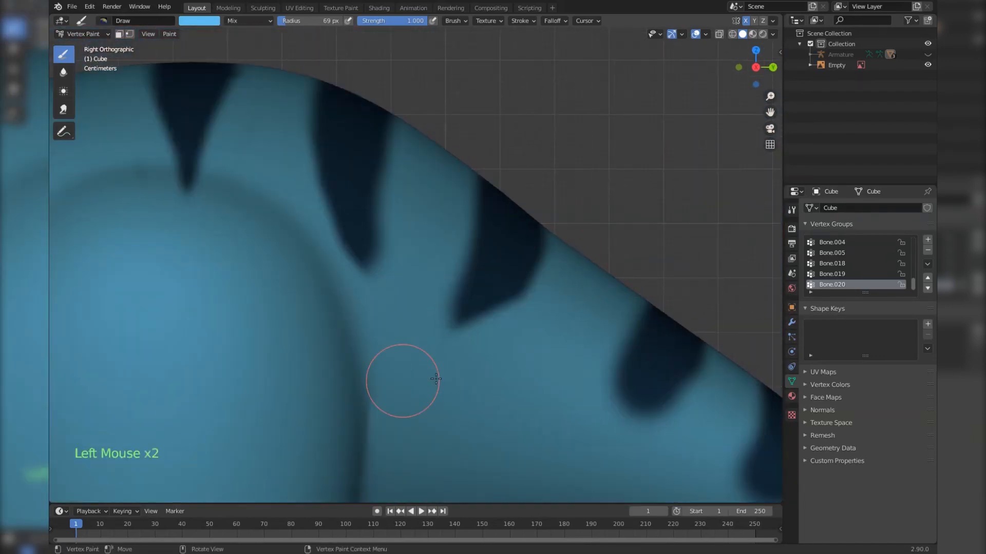
Taper the remaining tail stripes into points by painting base blue along their edges
{"action": "scroll", "coordinate": [401, 379], "scroll_direction": "down", "scroll_amount": 7}
{"action": "scroll", "coordinate": [493, 278], "scroll_direction": "up", "scroll_amount": 9}
{"action": "middle_click_drag", "start_coordinate": [513, 288], "coordinate": [452, 243], "text": "shift"}
{"action": "left_click_drag", "start_coordinate": [451, 244], "coordinate": [323, 326]}
{"action": "scroll", "coordinate": [323, 326], "scroll_direction": "down", "scroll_amount": 4}
{"action": "middle_click_drag", "start_coordinate": [323, 326], "coordinate": [410, 267], "text": "shift"}
{"action": "scroll", "coordinate": [410, 267], "scroll_direction": "up", "scroll_amount": 5}
{"action": "middle_click_drag", "start_coordinate": [411, 267], "coordinate": [458, 236], "text": "shift"}
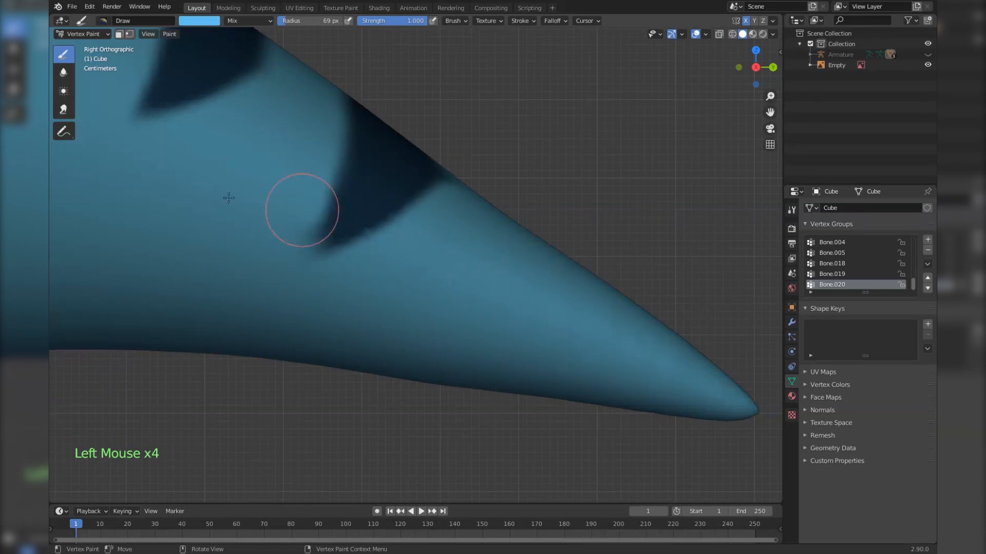
{"action": "middle_click_drag", "start_coordinate": [302, 210], "coordinate": [462, 257]}
{"action": "scroll", "coordinate": [513, 236], "scroll_direction": "up", "scroll_amount": 4}
{"action": "scroll", "coordinate": [522, 235], "scroll_direction": "down", "scroll_amount": 14}
Pick a medium blue, set the brush to 71 px radius and 0.533 strength, and dab colour on the thigh
{"action": "key", "text": "KP_3"}
{"action": "scroll", "coordinate": [493, 236], "scroll_direction": "up", "scroll_amount": 3}
{"action": "left_click", "coordinate": [200, 21]}
{"action": "key", "text": "f"}
{"action": "mouse_move", "coordinate": [548, 247]}
{"action": "middle_mouse_down", "text": "shift"}
{"action": "mouse_move", "coordinate": [481, 248]}
{"action": "mouse_move", "coordinate": [414, 220]}
{"action": "middle_mouse_up", "text": "shift"}
{"action": "scroll", "coordinate": [481, 267], "scroll_direction": "up", "scroll_amount": 7}
{"action": "key", "text": "x"}
{"action": "key", "text": "f"}
{"action": "left_click", "coordinate": [460, 202]}
{"action": "scroll", "coordinate": [414, 221], "scroll_direction": "up", "scroll_amount": 7}
{"action": "key", "text": "shift+f"}
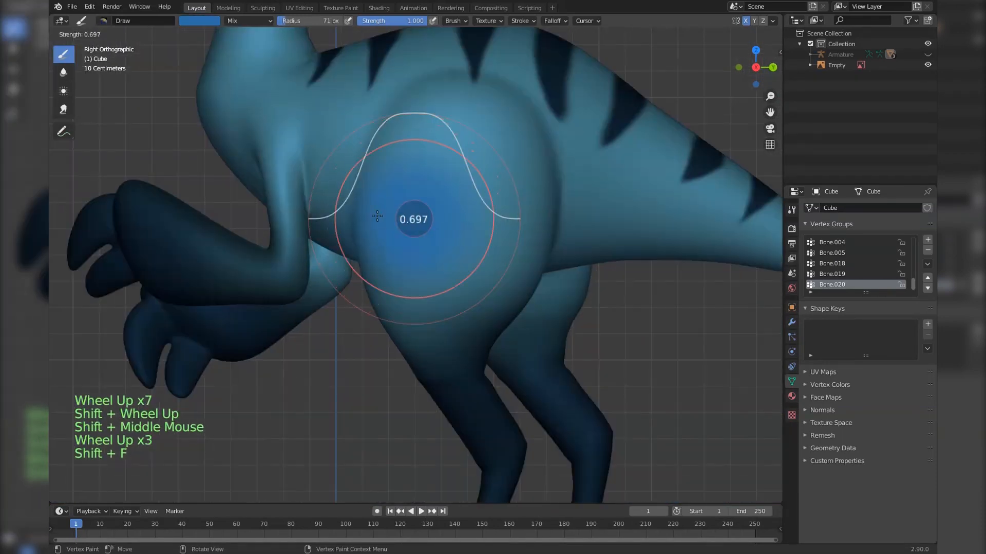
Resize the brush and paint a cluster of three medium blue spots on top of the snout
{"action": "scroll", "coordinate": [413, 221], "scroll_direction": "down", "scroll_amount": 9}
{"action": "scroll", "coordinate": [421, 205], "scroll_direction": "up", "scroll_amount": 8}
{"action": "key", "text": "f"}
{"action": "left_click", "coordinate": [395, 204]}
{"action": "scroll", "coordinate": [687, 52], "scroll_direction": "up", "scroll_amount": 5}
Sample the light body blue and paint small light touches over the snout spots with a fine brush
{"action": "key", "text": "s"}
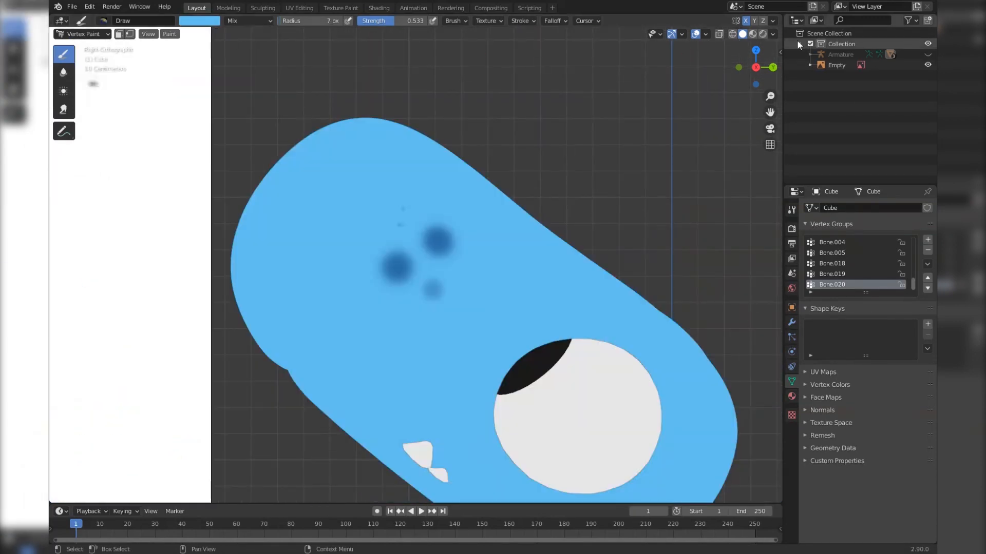
{"action": "scroll", "coordinate": [415, 268], "scroll_direction": "up", "scroll_amount": 2}
{"action": "key", "text": "f"}
{"action": "left_click", "coordinate": [406, 283]}
{"action": "left_click_drag", "start_coordinate": [404, 284], "coordinate": [431, 277]}
{"action": "scroll", "coordinate": [454, 245], "scroll_direction": "down", "scroll_amount": 8}
Choose a darker blue, resize the brush and shade the nostril
{"action": "left_click", "coordinate": [203, 22]}
{"action": "scroll", "coordinate": [365, 224], "scroll_direction": "up", "scroll_amount": 10}
{"action": "key", "text": "f"}
{"action": "left_click_drag", "start_coordinate": [384, 197], "coordinate": [341, 281]}
Sample the light body blue from the head under Flat lighting and return to MatCap lighting
{"action": "left_click", "coordinate": [773, 34]}
{"action": "left_click", "coordinate": [797, 84]}
{"action": "left_click", "coordinate": [211, 23]}
{"action": "key", "text": "s"}
{"action": "left_click", "coordinate": [773, 34]}
{"action": "left_click", "coordinate": [735, 84]}
{"action": "scroll", "coordinate": [319, 291], "scroll_direction": "down", "scroll_amount": 8}
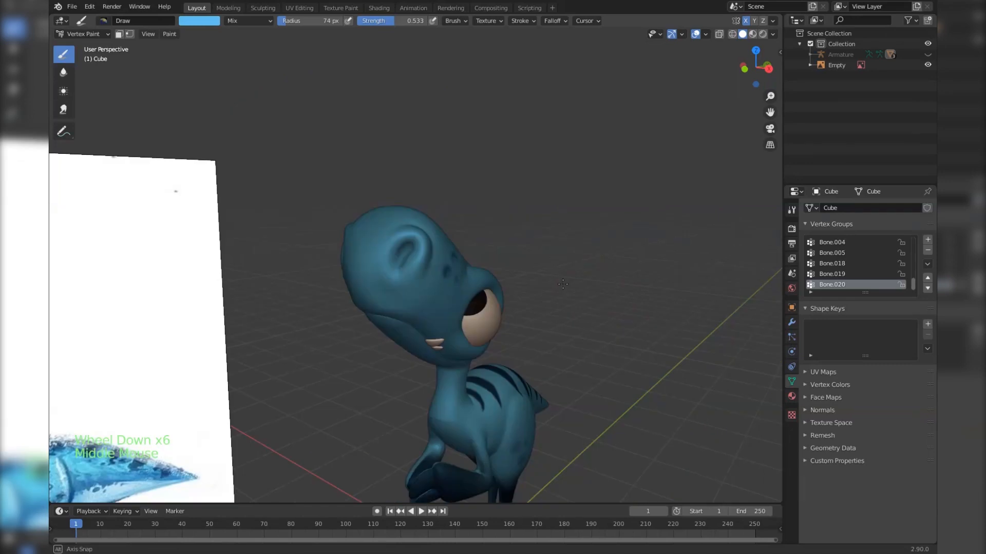
Darken the brush colour and shade the skin around the eye in the right side view
{"action": "key", "text": "KP_3"}
{"action": "scroll", "coordinate": [405, 246], "scroll_direction": "up", "scroll_amount": 8}
{"action": "left_click", "coordinate": [203, 21]}
{"action": "left_click_drag", "start_coordinate": [270, 64], "coordinate": [270, 84]}
{"action": "scroll", "coordinate": [413, 127], "scroll_direction": "down", "scroll_amount": 10}
Sample the pale blue of the reference's throat and paint it along the underside of the jaw at 142 px radius
{"action": "key", "text": "s"}
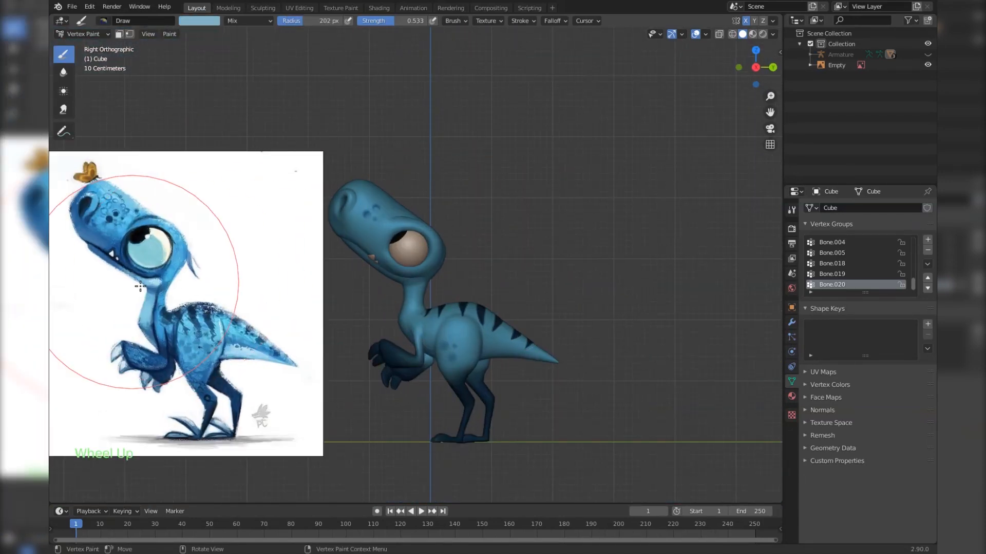
{"action": "scroll", "coordinate": [385, 216], "scroll_direction": "up", "scroll_amount": 8}
{"action": "middle_click_drag", "start_coordinate": [354, 246], "coordinate": [432, 123]}
{"action": "middle_click_drag", "start_coordinate": [406, 206], "coordinate": [409, 154], "text": "shift"}
{"action": "key", "text": "f"}
{"action": "left_click", "coordinate": [385, 152]}
{"action": "mouse_move", "coordinate": [409, 103]}
{"action": "left_mouse_down"}
{"action": "mouse_move", "coordinate": [443, 300]}
{"action": "mouse_move", "coordinate": [400, 256]}
{"action": "left_mouse_up"}
Switch the viewport to Flat lighting and turn on cavity shading to bring out the surface creases
{"action": "left_click", "coordinate": [772, 34]}
{"action": "left_click", "coordinate": [799, 85]}
{"action": "scroll", "coordinate": [441, 246], "scroll_direction": "down", "scroll_amount": 5}
{"action": "middle_click_drag", "start_coordinate": [406, 288], "coordinate": [447, 202]}
{"action": "left_click", "coordinate": [773, 34]}
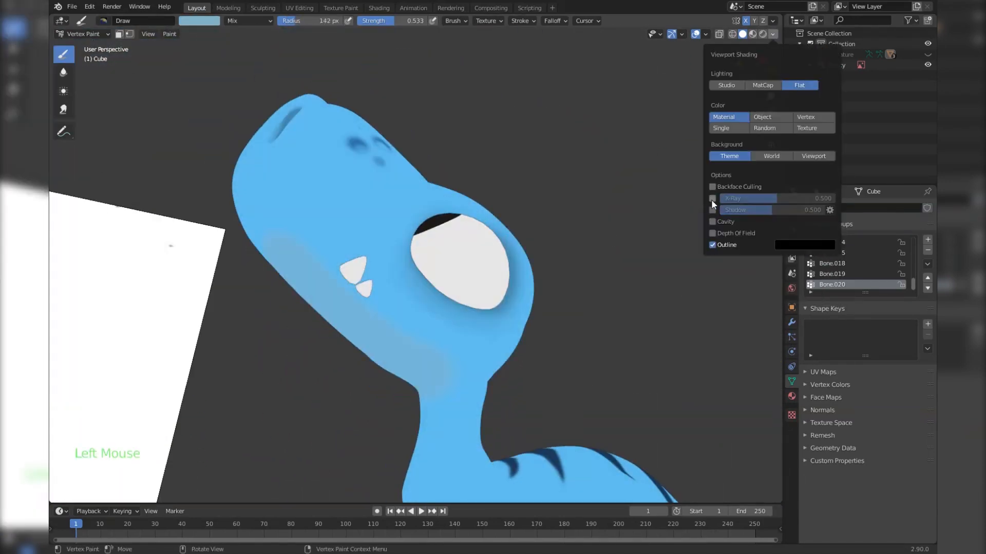
Paint the pale throat colour behind the jaw and down the front of the upper neck in the right side view
{"action": "scroll", "coordinate": [390, 216], "scroll_direction": "up", "scroll_amount": 5}
{"action": "middle_click_drag", "start_coordinate": [368, 191], "coordinate": [324, 54], "text": "shift"}
{"action": "key", "text": "KP_3"}
{"action": "scroll", "coordinate": [606, 232], "scroll_direction": "up", "scroll_amount": 6}
{"action": "left_click_drag", "start_coordinate": [594, 242], "coordinate": [683, 209]}
{"action": "left_click_drag", "start_coordinate": [609, 181], "coordinate": [590, 294]}
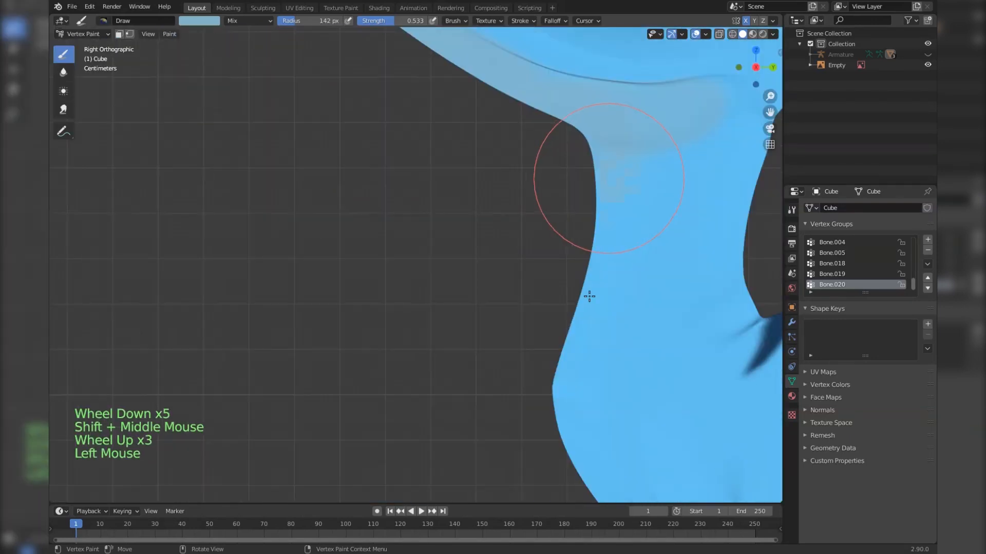
Extend the pale colour down the lower neck and onto the chest, covering the front of the throat as well
{"action": "middle_click_drag", "start_coordinate": [590, 359], "coordinate": [548, 214], "text": "shift"}
{"action": "left_click_drag", "start_coordinate": [552, 374], "coordinate": [528, 288]}
{"action": "middle_click_drag", "start_coordinate": [436, 257], "coordinate": [642, 247]}
{"action": "left_click_drag", "start_coordinate": [495, 58], "coordinate": [504, 149]}
{"action": "scroll", "coordinate": [504, 180], "scroll_direction": "down", "scroll_amount": 11}
{"action": "middle_click_drag", "start_coordinate": [554, 221], "coordinate": [441, 226]}
{"action": "scroll", "coordinate": [442, 226], "scroll_direction": "up", "scroll_amount": 4}
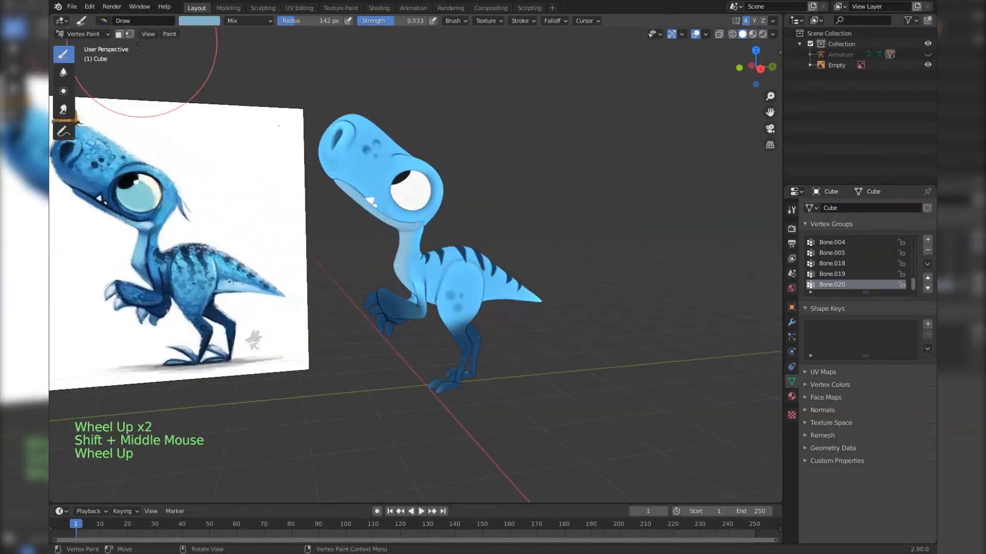
Hide the reference image, set the viewport colour to Vertex and view the dinosaur from the right side
{"action": "left_click", "coordinate": [928, 64]}
{"action": "left_click", "coordinate": [772, 34]}
{"action": "left_click", "coordinate": [809, 117]}
{"action": "key", "text": "KP_3"}
{"action": "scroll", "coordinate": [395, 206], "scroll_direction": "up", "scroll_amount": 2}
Leave Vertex Paint for Object Mode and make the dinosaur's eyeball the active object
{"action": "left_click", "coordinate": [393, 164]}
{"action": "key", "text": "Tab"}
{"action": "key", "text": "alt+a"}
{"action": "left_click", "coordinate": [873, 286]}
{"action": "left_click", "coordinate": [83, 33]}
{"action": "left_click", "coordinate": [198, 21]}
{"action": "left_click", "coordinate": [119, 34]}
Set the viewport lighting to Studio and frame the whole dinosaur in the right side view
{"action": "left_click", "coordinate": [773, 34]}
{"action": "left_click", "coordinate": [727, 85]}
{"action": "scroll", "coordinate": [487, 237], "scroll_direction": "up", "scroll_amount": 1}
{"action": "middle_click_drag", "start_coordinate": [488, 237], "coordinate": [485, 215], "text": "shift"}
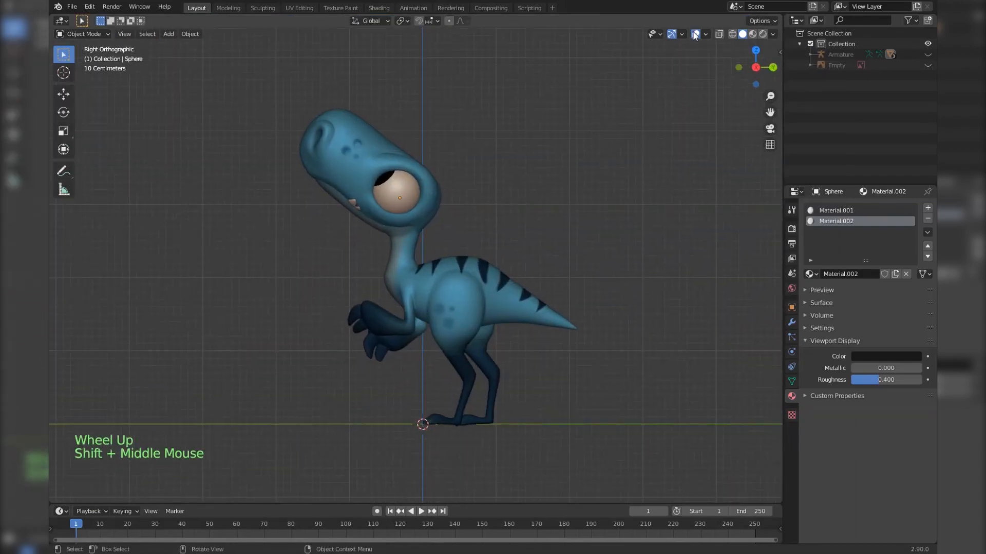